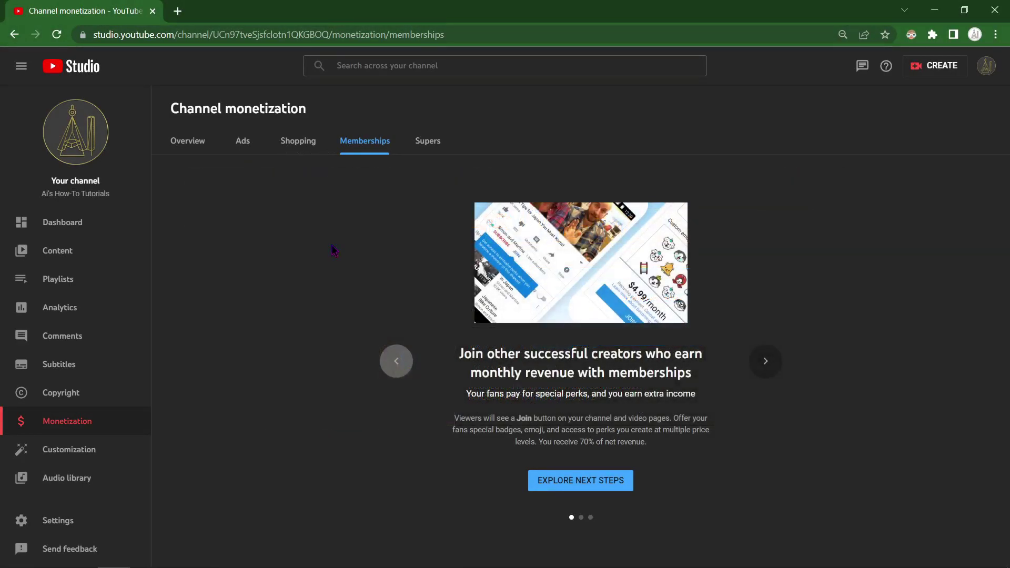
- Advance the Memberships intro carousel two slides to 'Your members come first!'
{"action": "left_click_drag", "start_coordinate": [171, 107], "coordinate": [305, 103]}
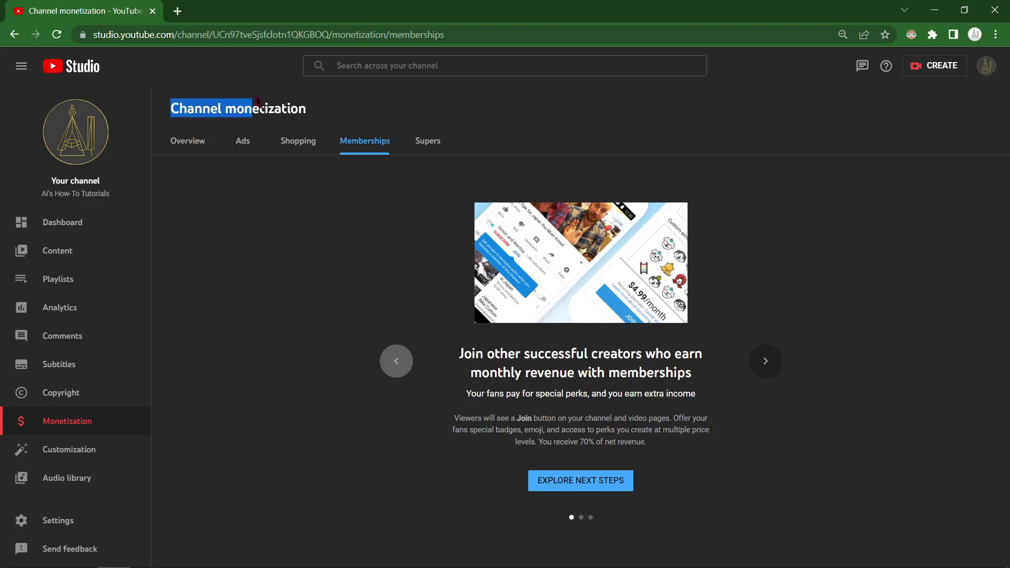
{"action": "left_click", "coordinate": [282, 253]}
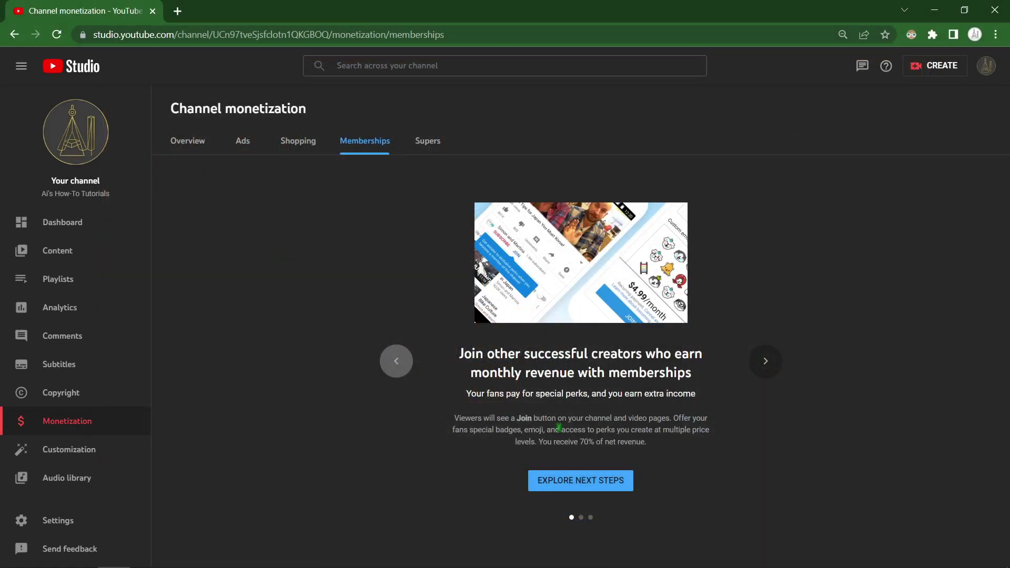
{"action": "left_click", "coordinate": [764, 362]}
{"action": "left_click", "coordinate": [764, 363]}
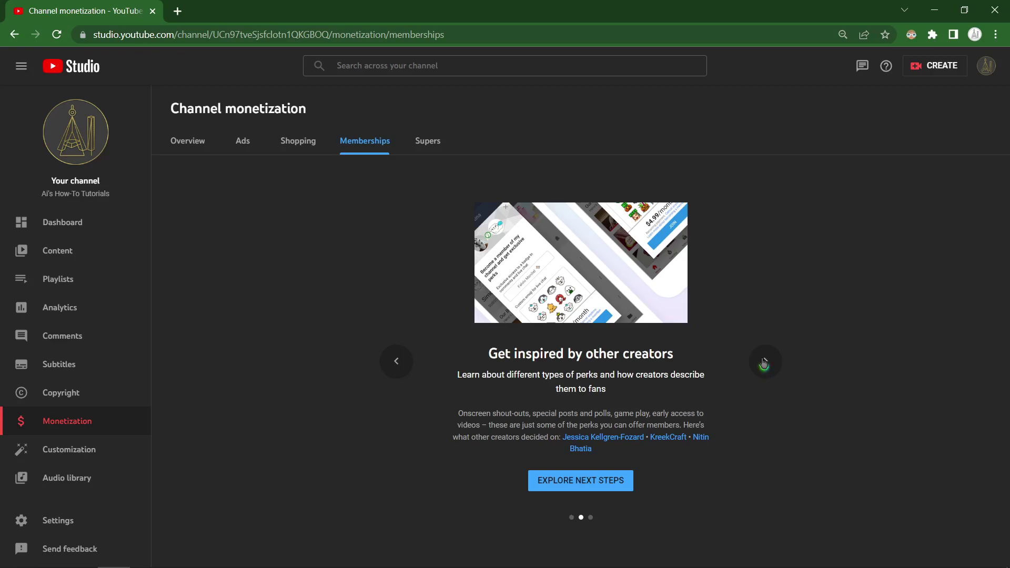
{"action": "left_click", "coordinate": [764, 364]}
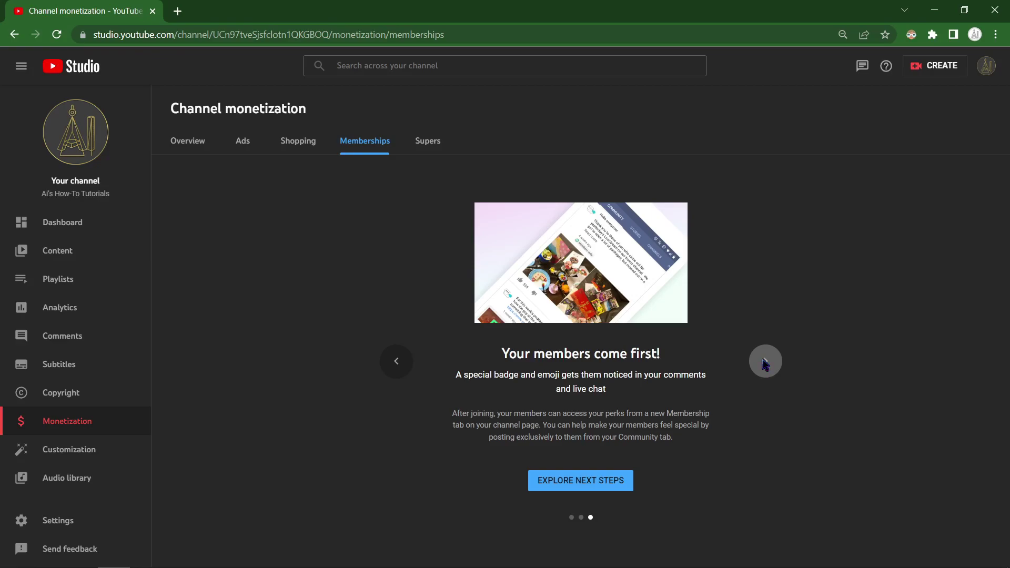
- Go to the memberships next-steps checklist and read its description
{"action": "left_click", "coordinate": [595, 484]}
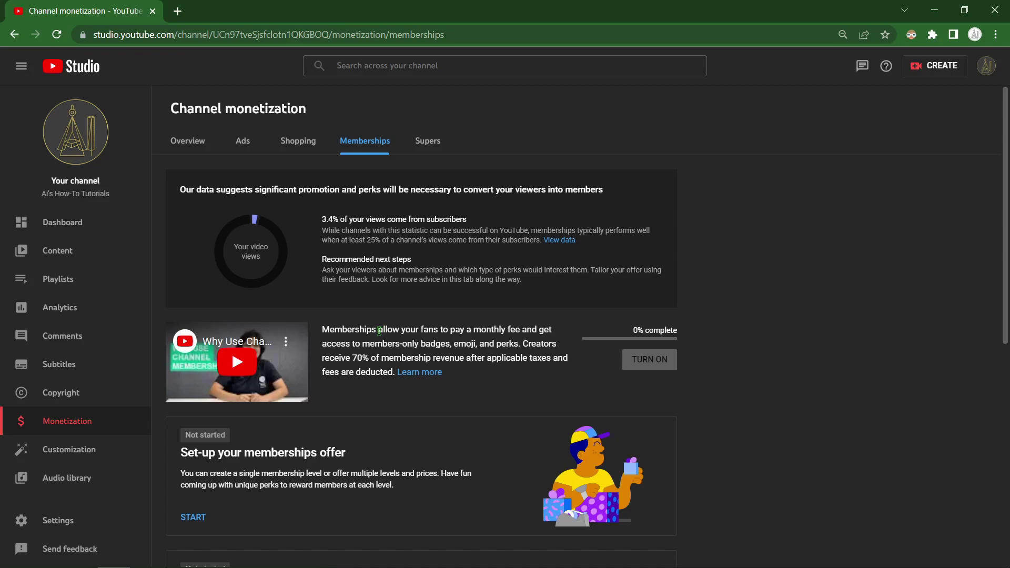
{"action": "left_click_drag", "start_coordinate": [323, 330], "coordinate": [454, 373]}
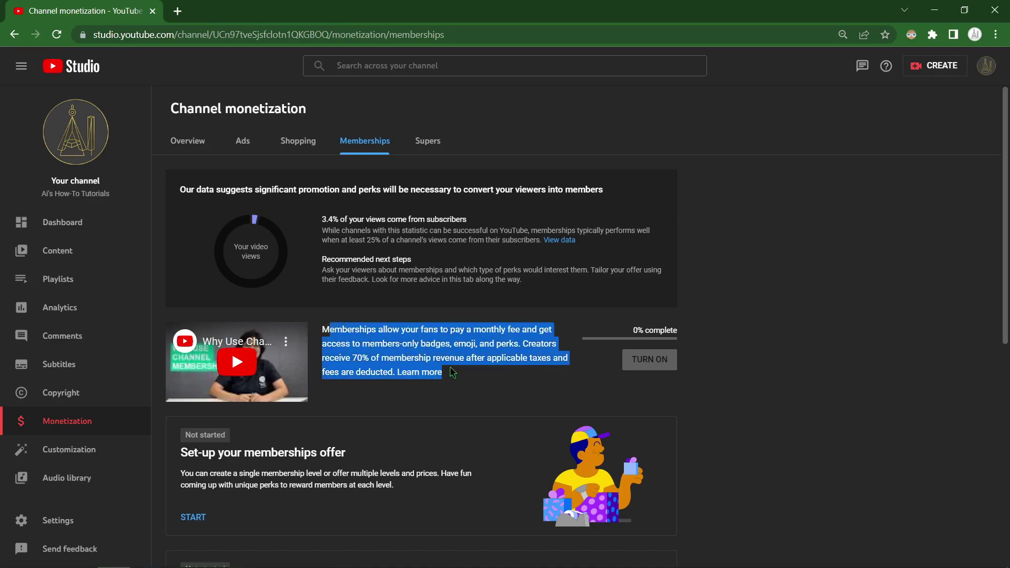
{"action": "left_click", "coordinate": [463, 339]}
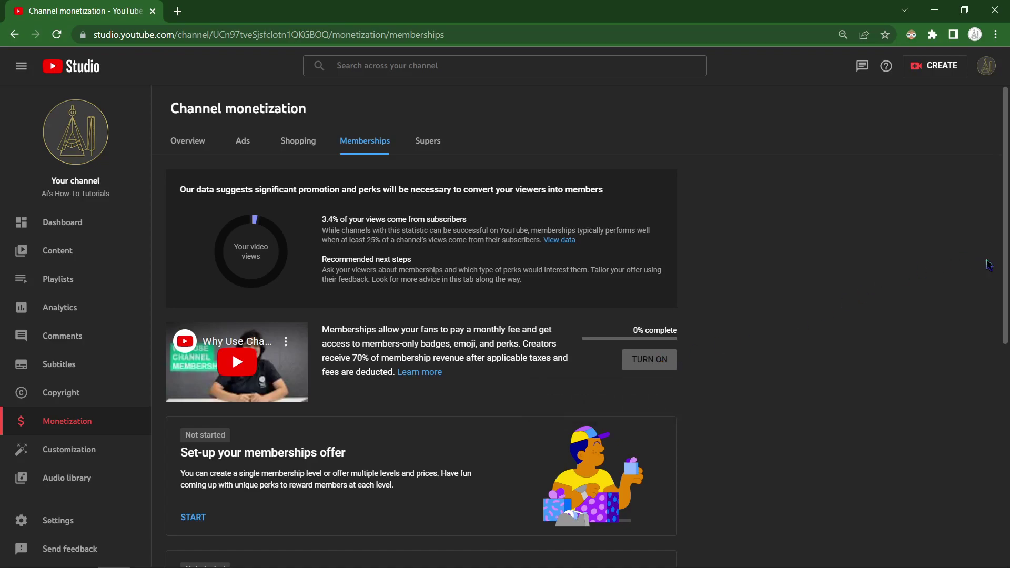
{"action": "left_click_drag", "start_coordinate": [1006, 272], "coordinate": [1003, 366]}
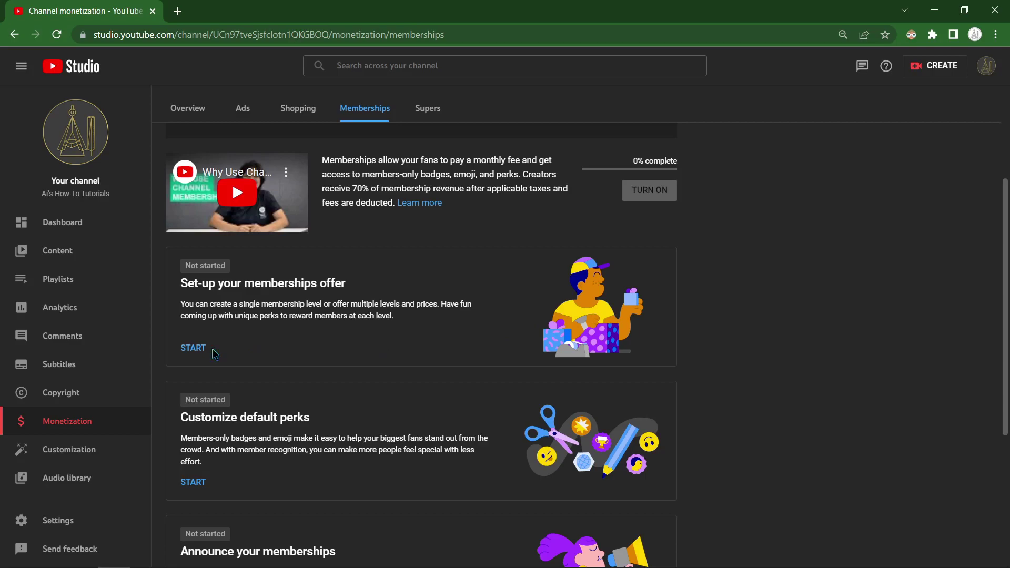
- Preview English Like A Native's membership perks, then view its 'Our members' section
{"action": "left_click", "coordinate": [193, 350]}
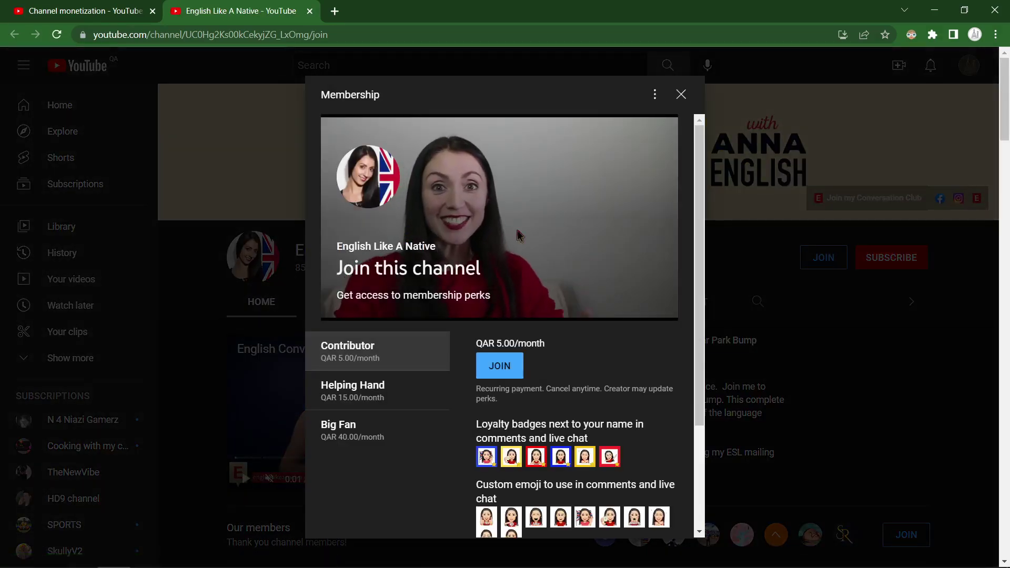
{"action": "scroll", "coordinate": [688, 326], "scroll_direction": "down", "scroll_amount": 2}
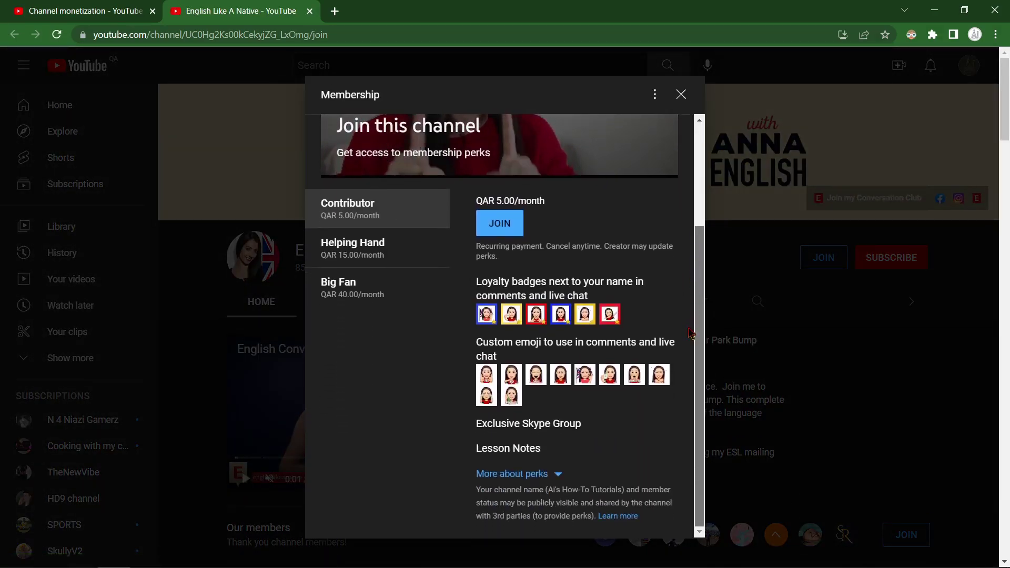
{"action": "scroll", "coordinate": [690, 325], "scroll_direction": "up", "scroll_amount": 2}
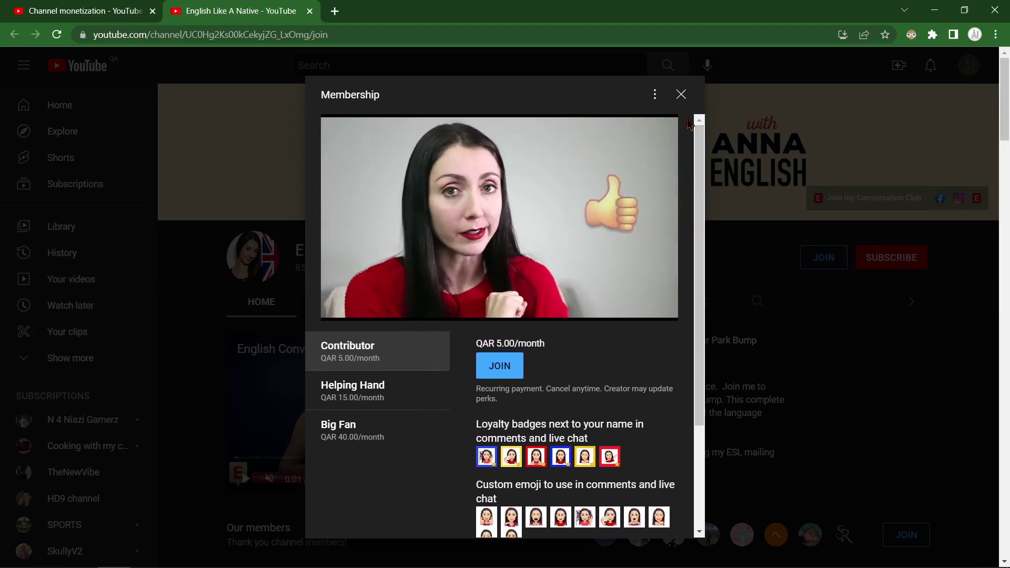
{"action": "left_click", "coordinate": [682, 94]}
{"action": "scroll", "coordinate": [782, 178], "scroll_direction": "down", "scroll_amount": 1}
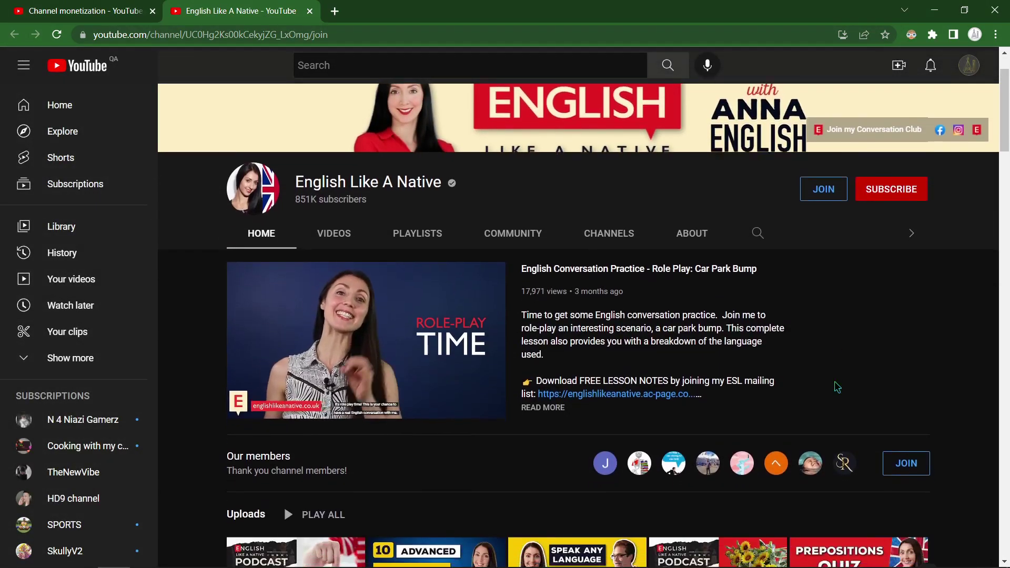
{"action": "scroll", "coordinate": [837, 386], "scroll_direction": "down", "scroll_amount": 2}
{"action": "mouse_move", "coordinate": [225, 328]}
{"action": "left_mouse_down"}
{"action": "mouse_move", "coordinate": [473, 353]}
{"action": "mouse_move", "coordinate": [962, 341]}
{"action": "left_mouse_up"}
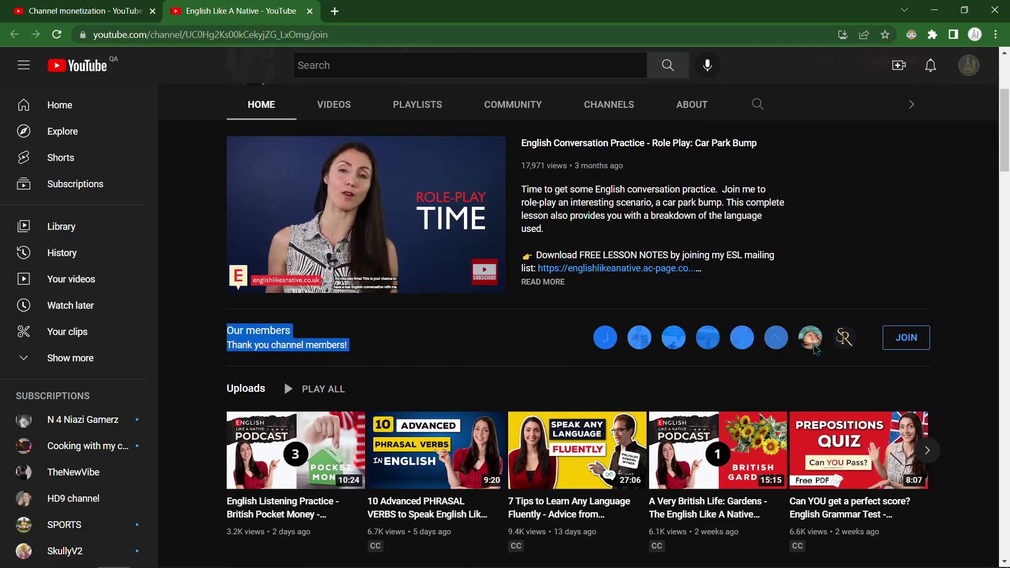
{"action": "left_click", "coordinate": [962, 342]}
{"action": "mouse_move", "coordinate": [366, 215]}
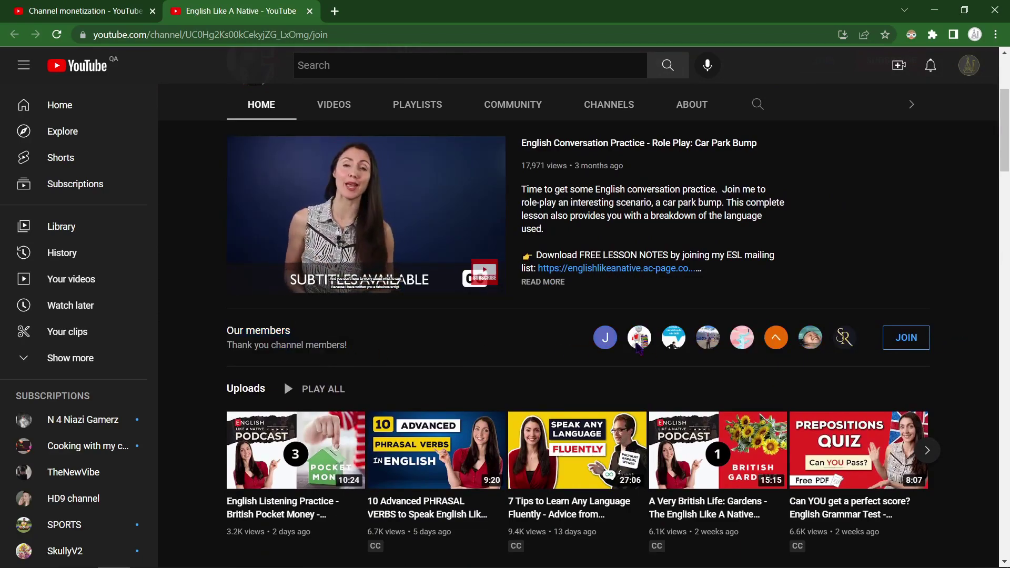
- Close the example channel tab and compare the One, Three and Four levels templates
{"action": "middle_click", "coordinate": [286, 14]}
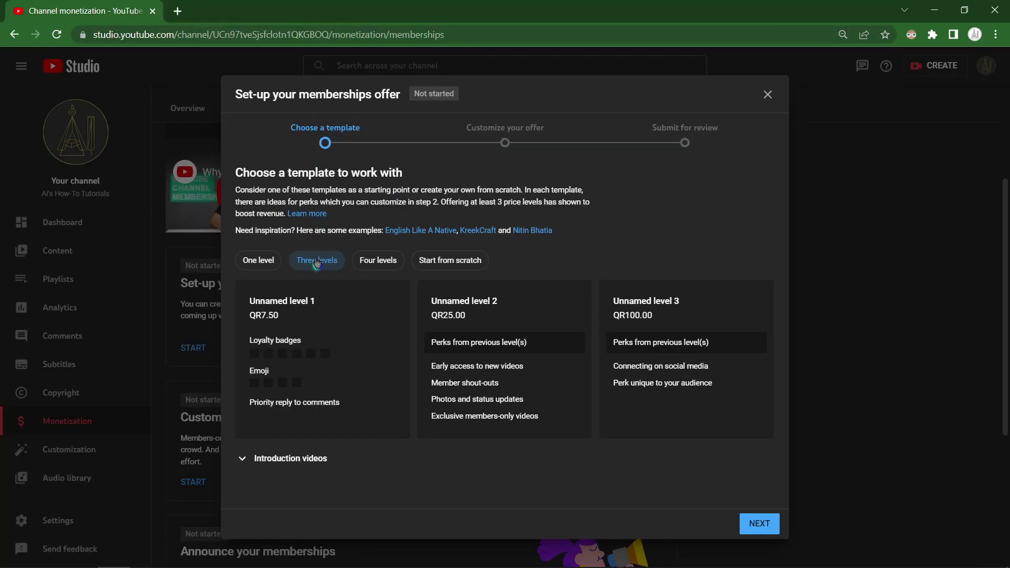
{"action": "left_click", "coordinate": [260, 267]}
{"action": "left_click", "coordinate": [261, 267]}
{"action": "left_click", "coordinate": [316, 265]}
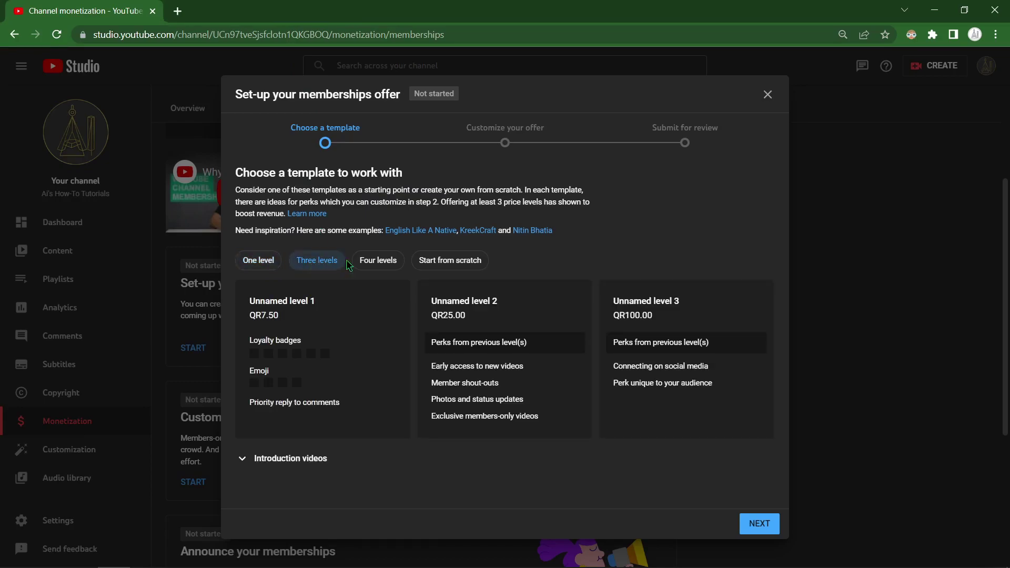
{"action": "left_click", "coordinate": [379, 264]}
{"action": "scroll", "coordinate": [406, 320], "scroll_direction": "down", "scroll_amount": 3}
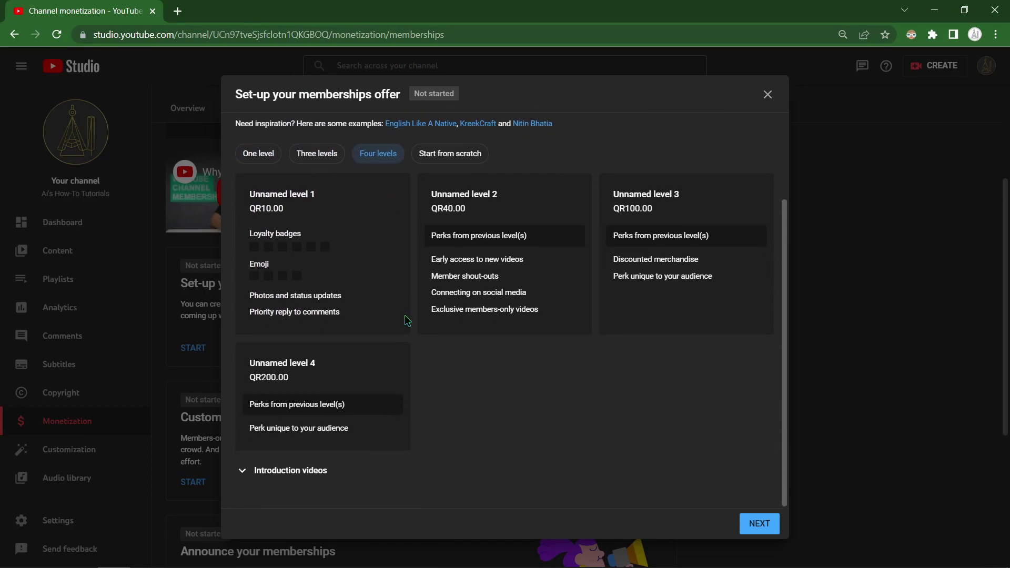
- Choose the Start from scratch template and continue to customizing its level
{"action": "left_click", "coordinate": [253, 471]}
{"action": "scroll", "coordinate": [371, 414], "scroll_direction": "down", "scroll_amount": 1}
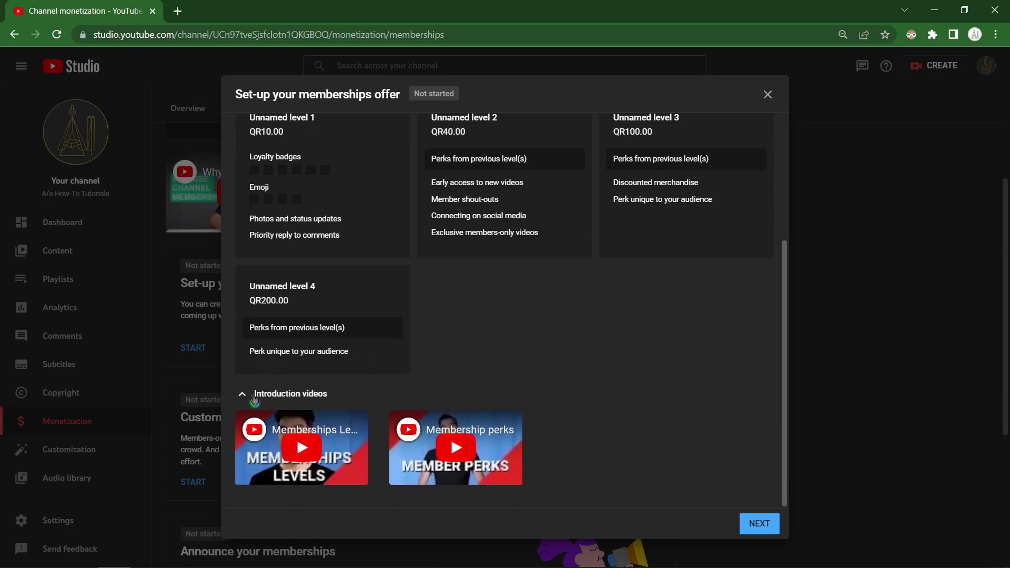
{"action": "left_click", "coordinate": [253, 397]}
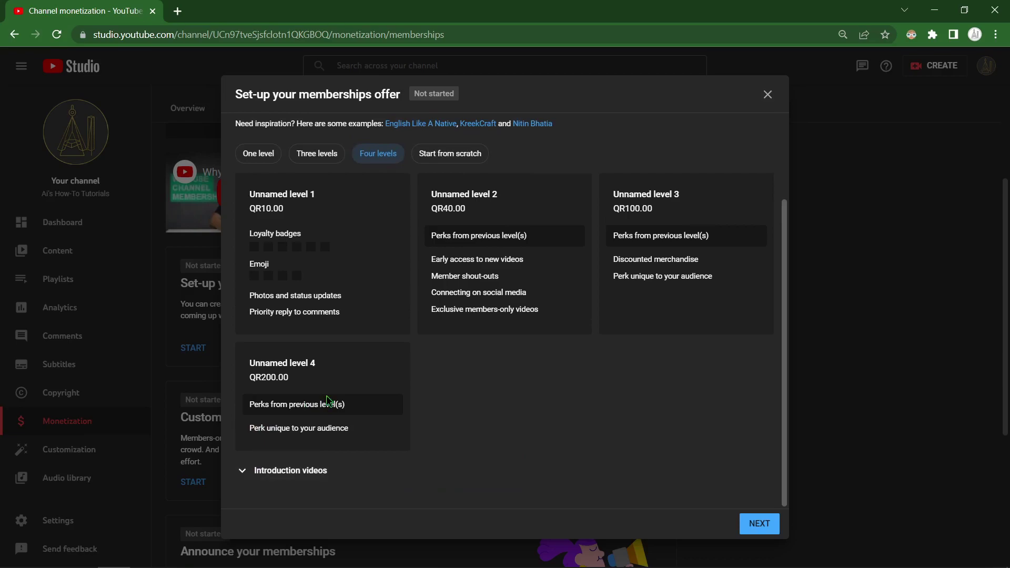
{"action": "scroll", "coordinate": [448, 273], "scroll_direction": "up", "scroll_amount": 3}
{"action": "left_click", "coordinate": [452, 267]}
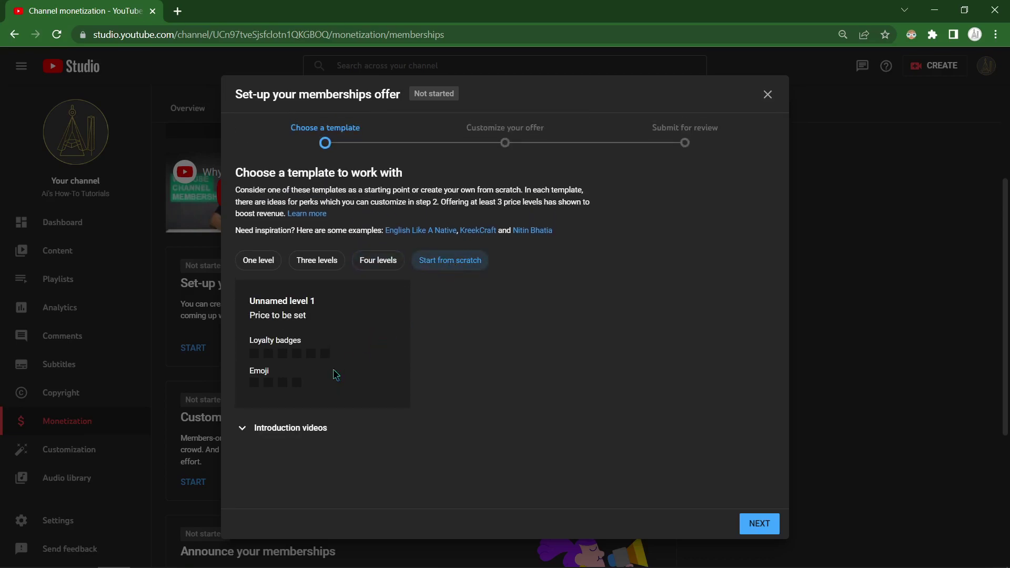
{"action": "left_click", "coordinate": [761, 527]}
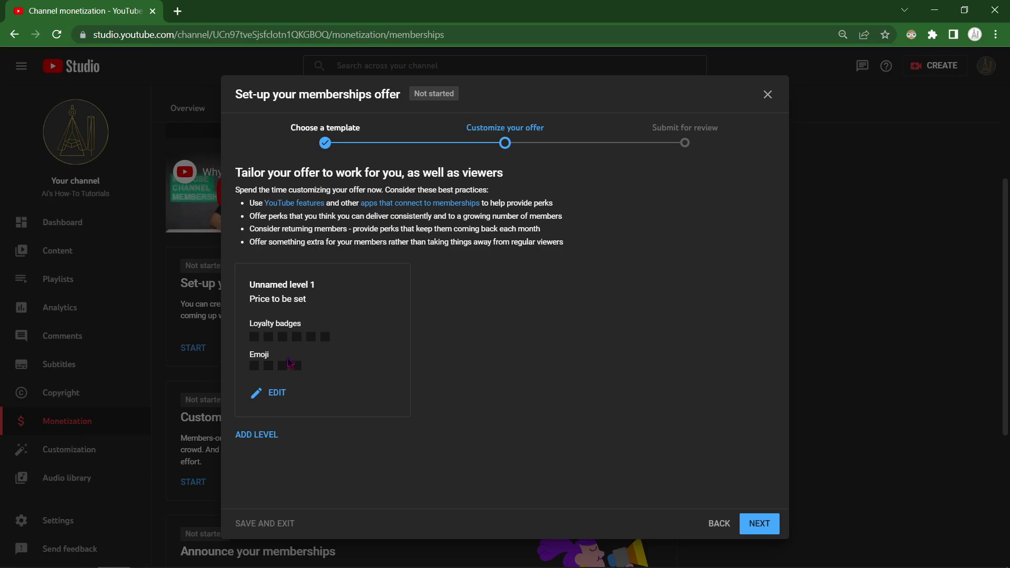
- Edit the single level and name it 'Level 1 Fan'
{"action": "left_click", "coordinate": [276, 400]}
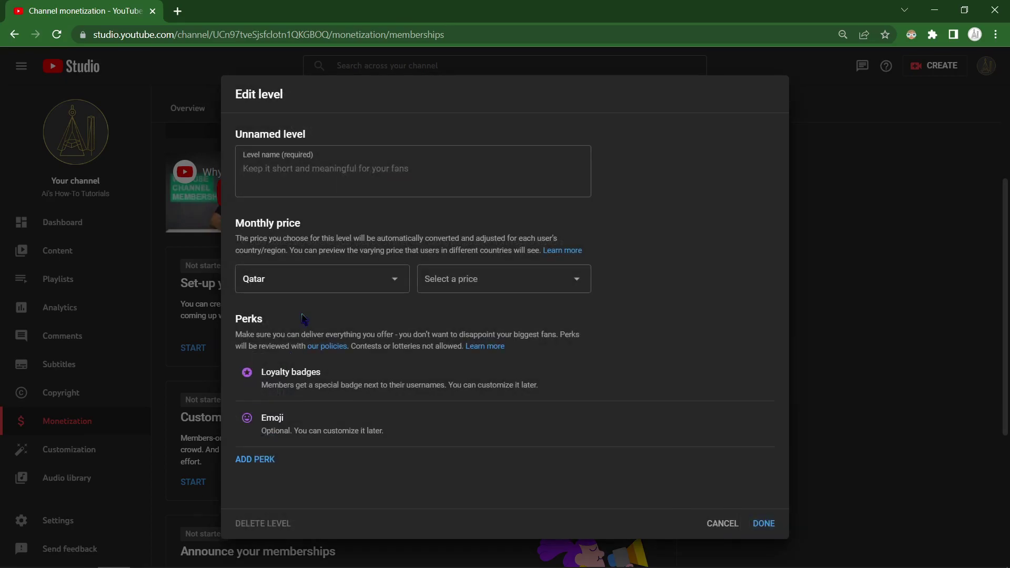
{"action": "left_click", "coordinate": [340, 171]}
{"action": "type", "text": "Level 1"}
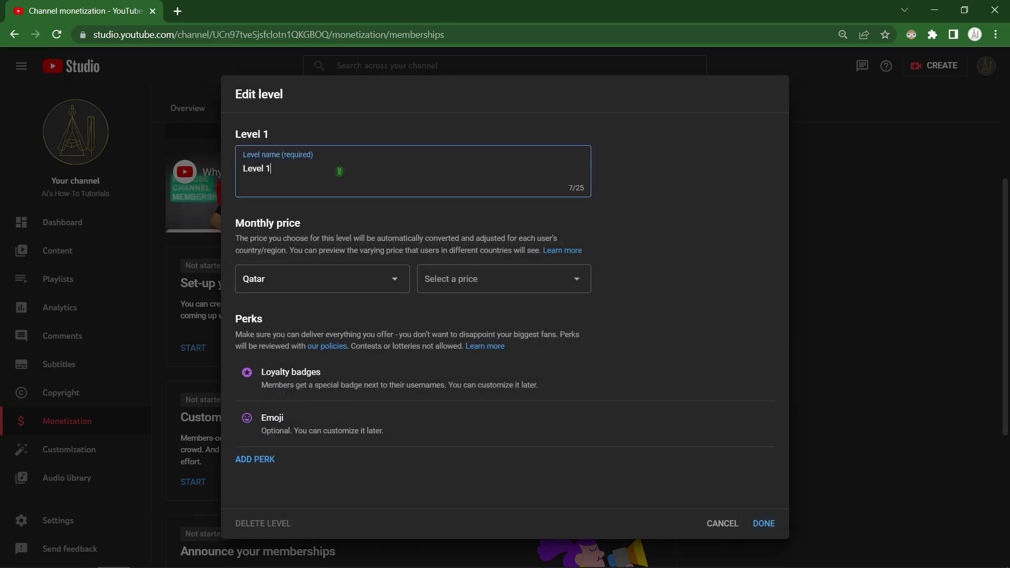
{"action": "type", "text": " FAn"}
{"action": "key", "text": "BackSpace"}
{"action": "key", "text": "BackSpace"}
{"action": "type", "text": "an"}
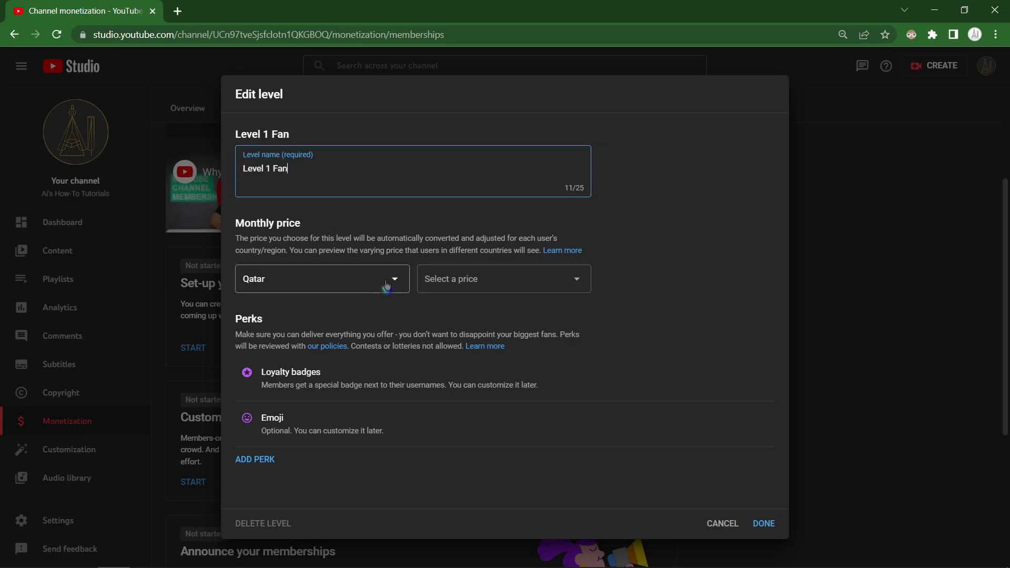
- Keep Qatar as pricing country and set the monthly price to QR2.50
{"action": "left_click", "coordinate": [387, 286]}
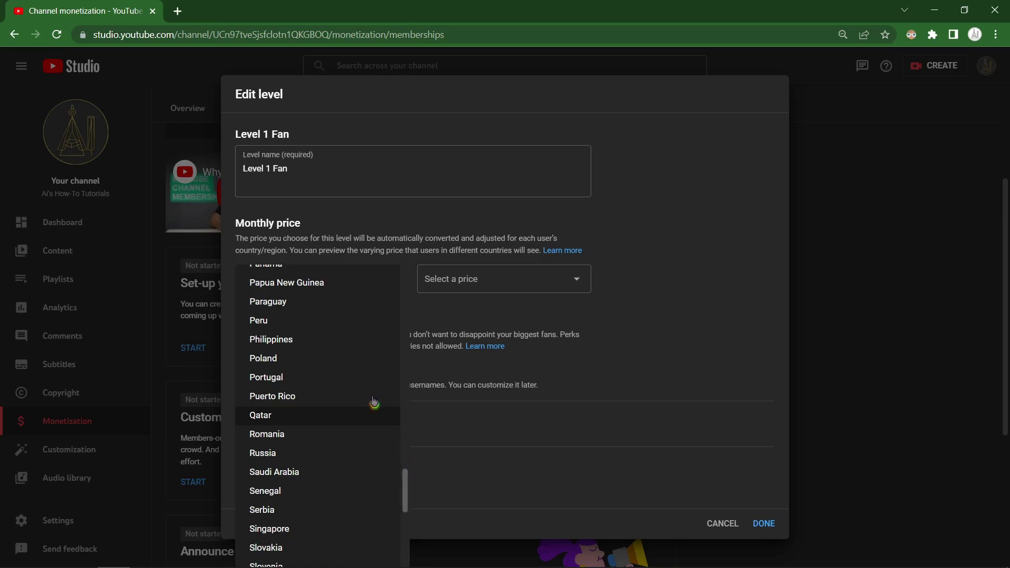
{"action": "left_click", "coordinate": [409, 274]}
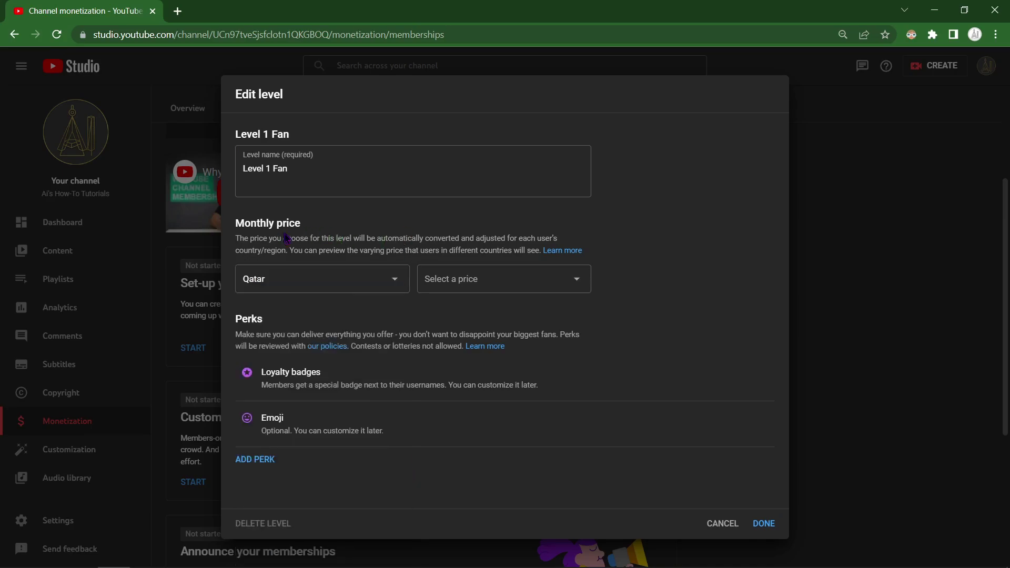
{"action": "left_click", "coordinate": [501, 278]}
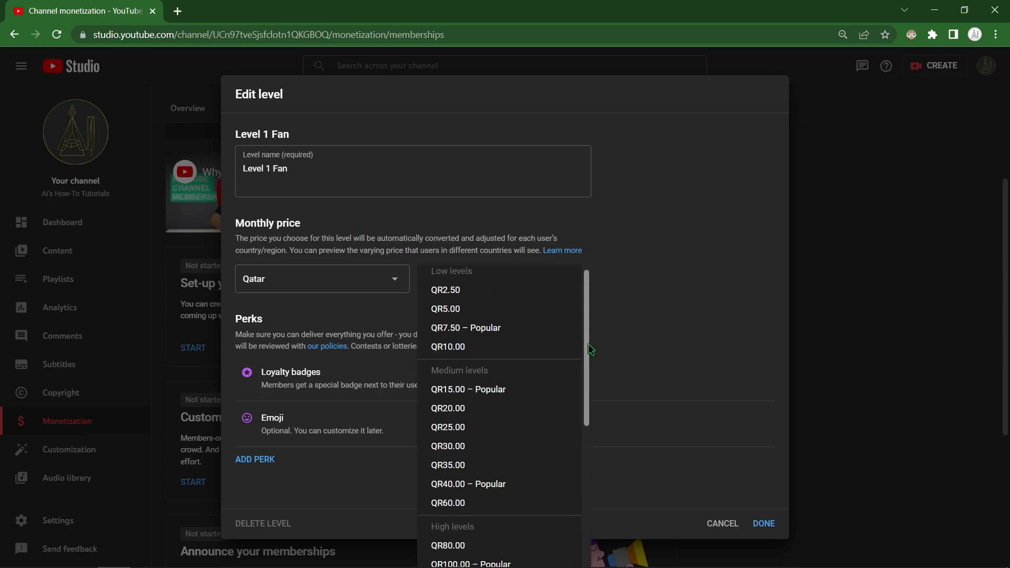
{"action": "scroll", "coordinate": [584, 379], "scroll_direction": "down", "scroll_amount": 3}
{"action": "scroll", "coordinate": [575, 474], "scroll_direction": "down", "scroll_amount": 3}
{"action": "scroll", "coordinate": [575, 442], "scroll_direction": "up", "scroll_amount": 3}
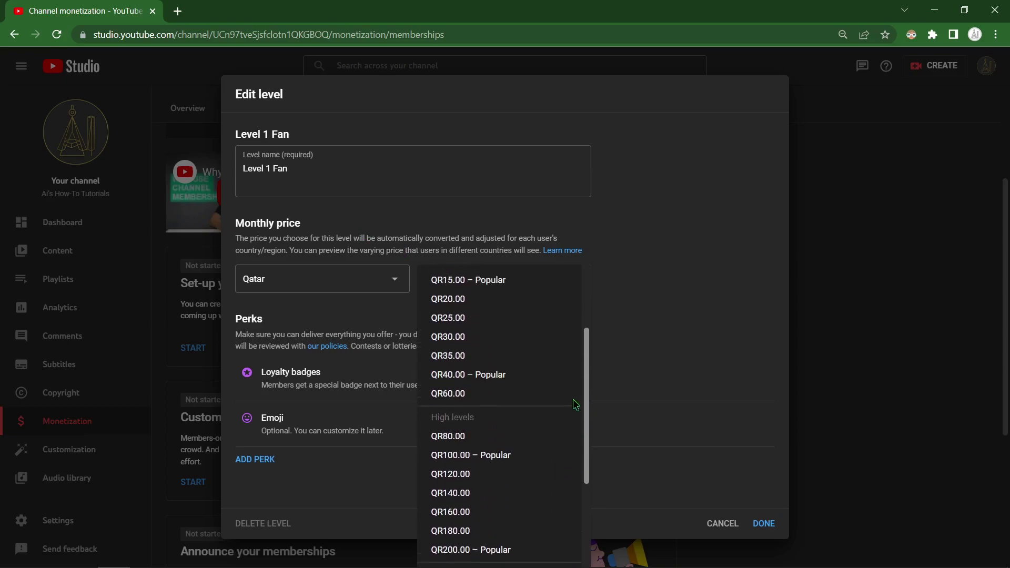
{"action": "scroll", "coordinate": [574, 406], "scroll_direction": "up", "scroll_amount": 3}
{"action": "left_click", "coordinate": [459, 299]}
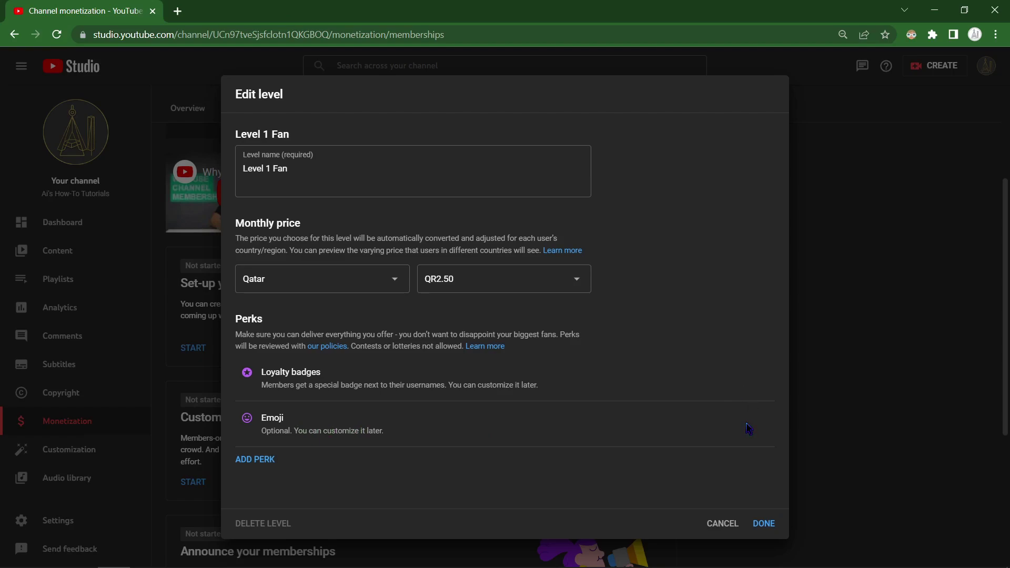
{"action": "left_click", "coordinate": [261, 462]}
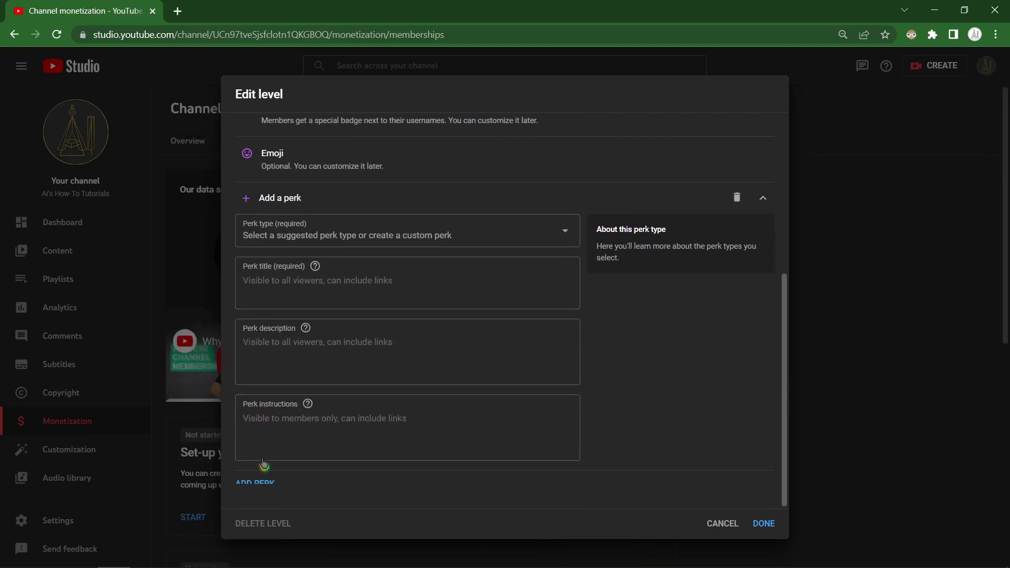
- Add a Member shout-outs perk to Level 1 Fan
{"action": "left_click", "coordinate": [566, 235]}
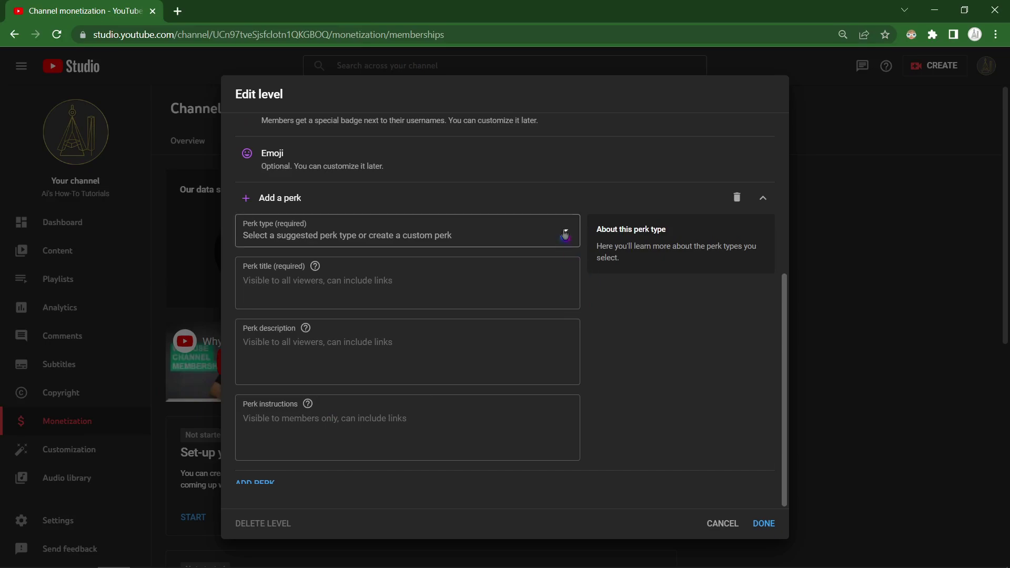
{"action": "scroll", "coordinate": [576, 304], "scroll_direction": "down", "scroll_amount": 1}
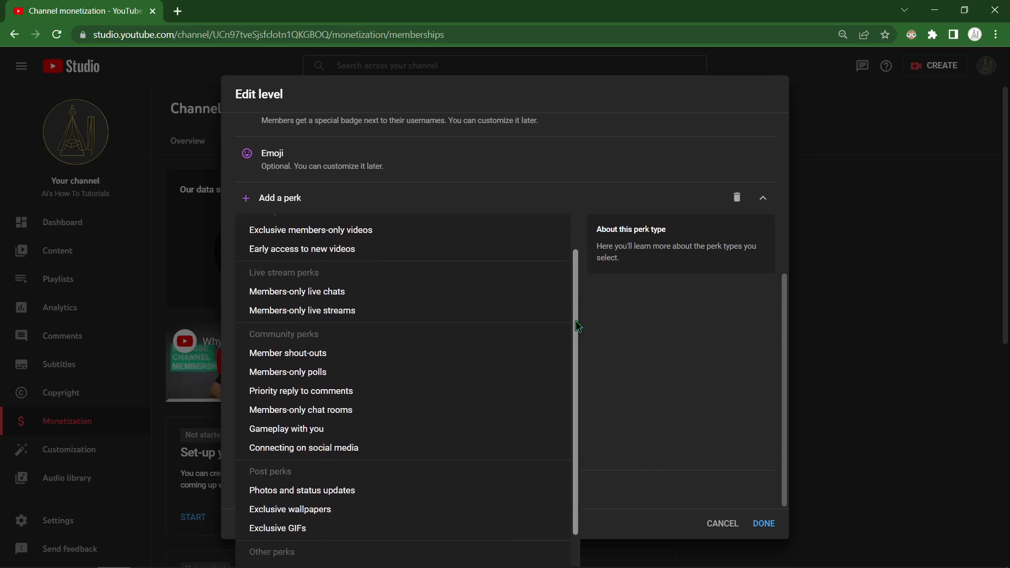
{"action": "scroll", "coordinate": [572, 355], "scroll_direction": "down", "scroll_amount": 1}
{"action": "scroll", "coordinate": [558, 299], "scroll_direction": "up", "scroll_amount": 2}
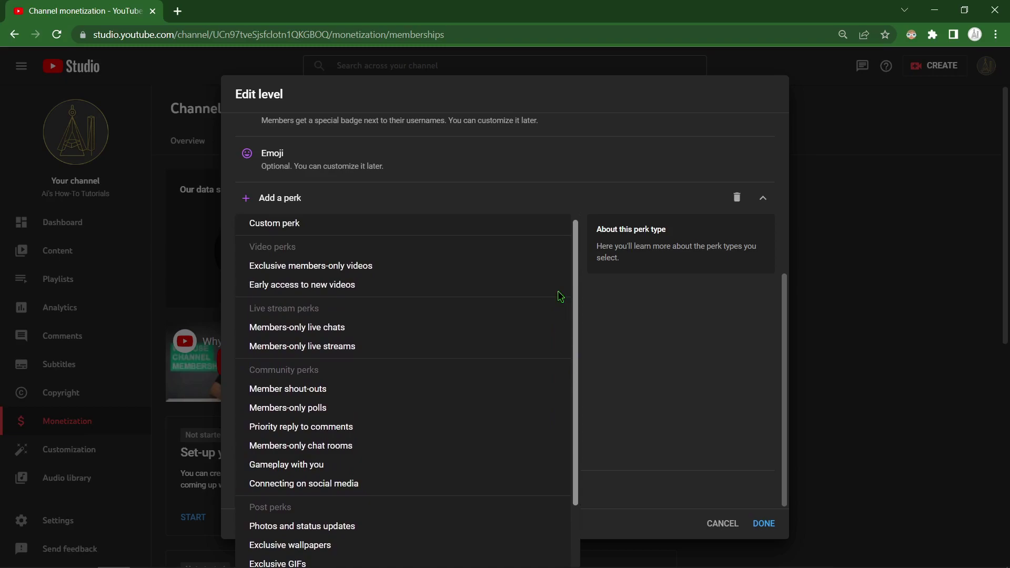
{"action": "left_click", "coordinate": [459, 348]}
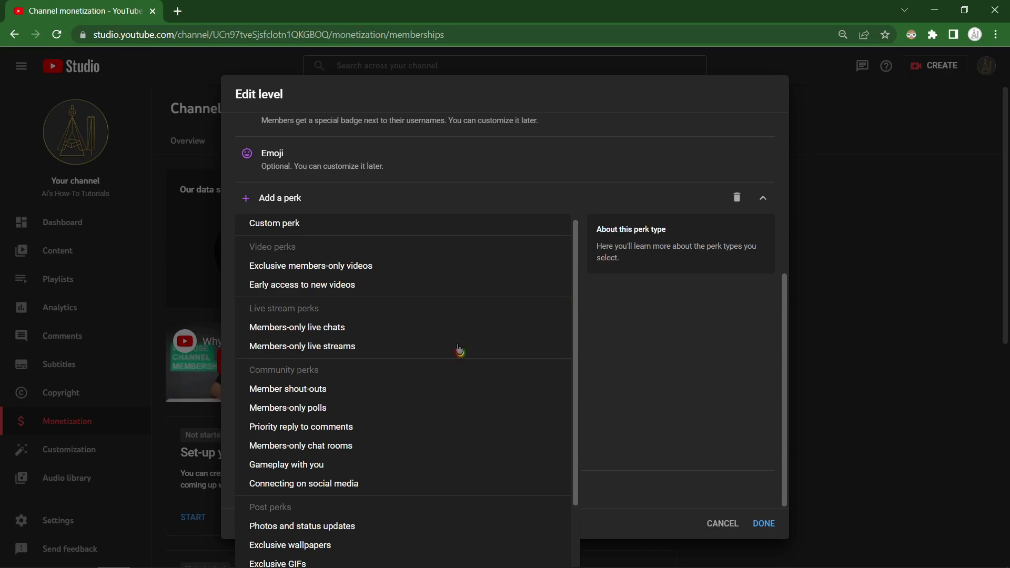
{"action": "left_click", "coordinate": [286, 392]}
{"action": "left_click", "coordinate": [295, 434]}
{"action": "left_click", "coordinate": [304, 392]}
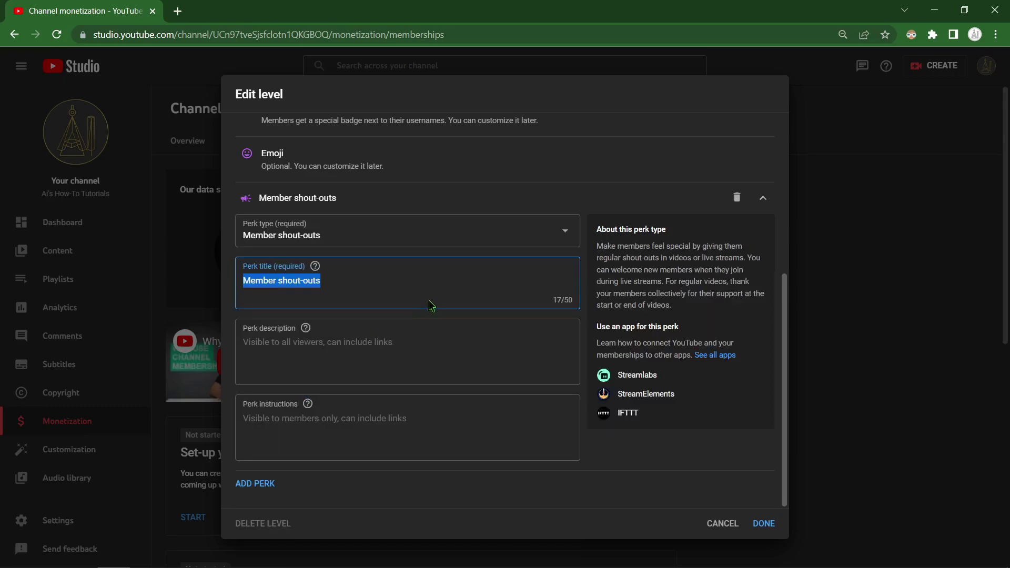
{"action": "left_click", "coordinate": [431, 284]}
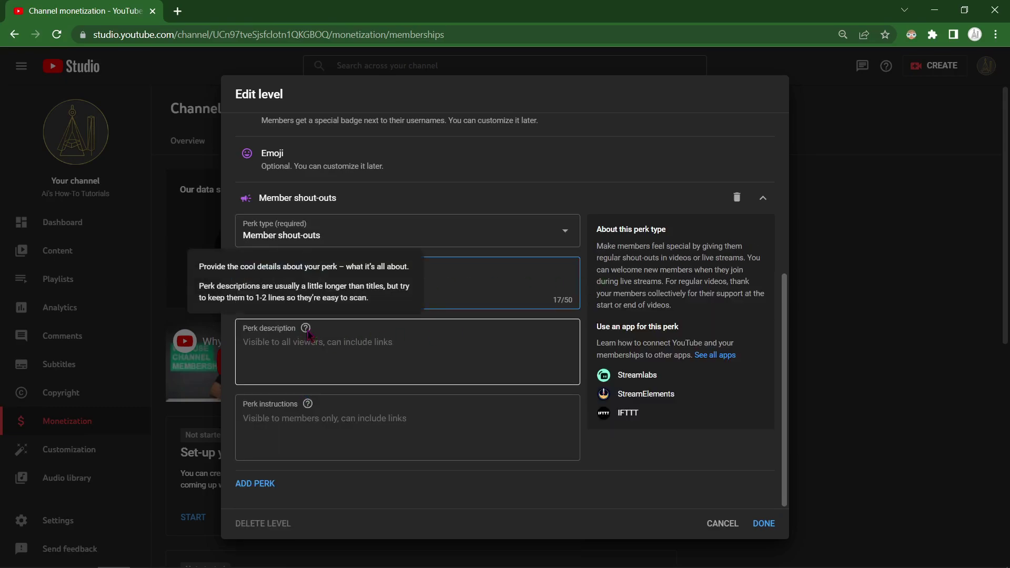
- Add a Priority reply to comments perk, finish the level, and continue to review
{"action": "left_click", "coordinate": [255, 483]}
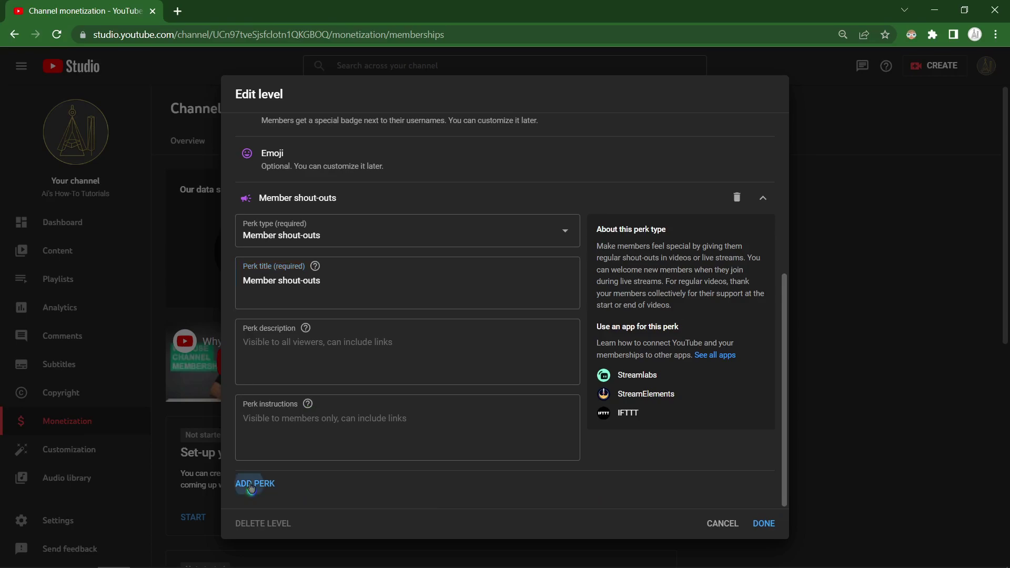
{"action": "scroll", "coordinate": [318, 426], "scroll_direction": "down", "scroll_amount": 3}
{"action": "left_click", "coordinate": [360, 318]}
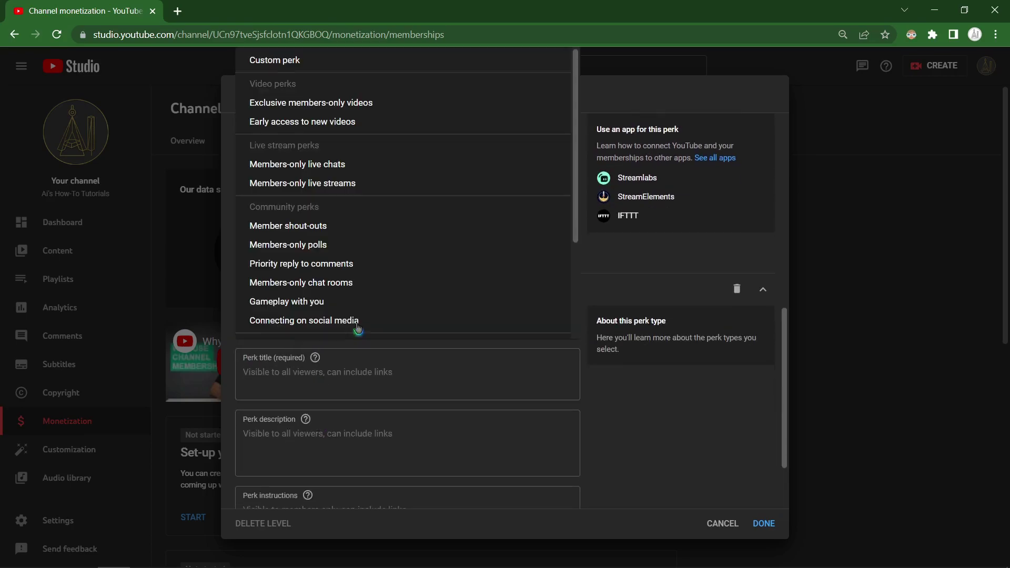
{"action": "scroll", "coordinate": [359, 328], "scroll_direction": "down", "scroll_amount": 2}
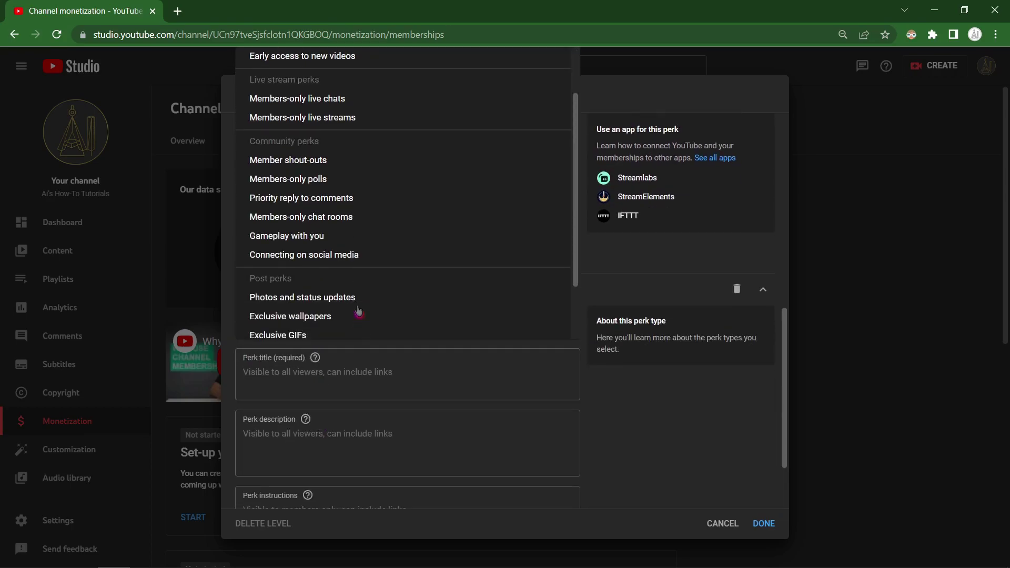
{"action": "left_click", "coordinate": [348, 202]}
{"action": "scroll", "coordinate": [498, 337], "scroll_direction": "up", "scroll_amount": 3}
{"action": "scroll", "coordinate": [499, 338], "scroll_direction": "down", "scroll_amount": 3}
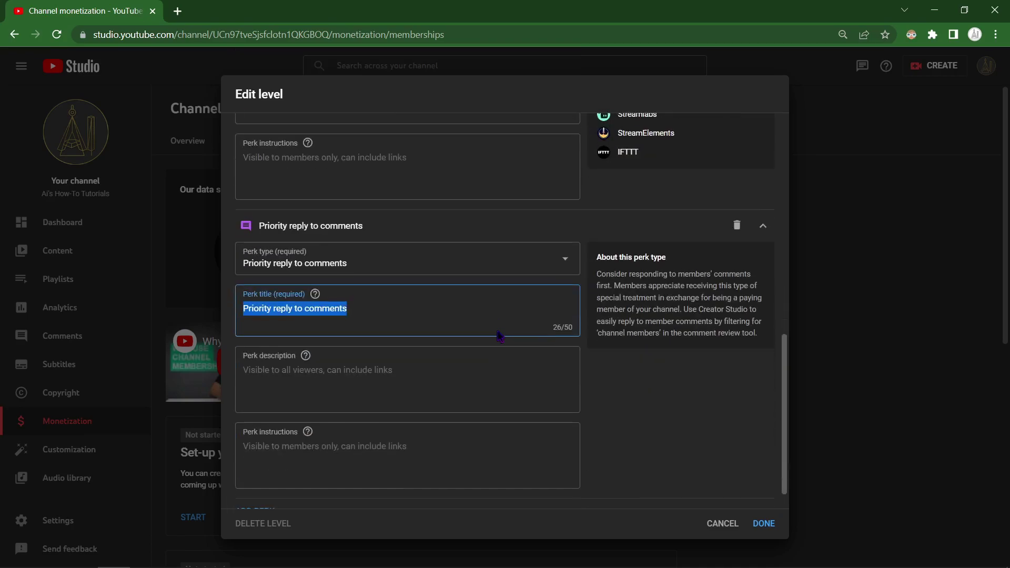
{"action": "scroll", "coordinate": [499, 335], "scroll_direction": "down", "scroll_amount": 1}
{"action": "left_click", "coordinate": [764, 523]}
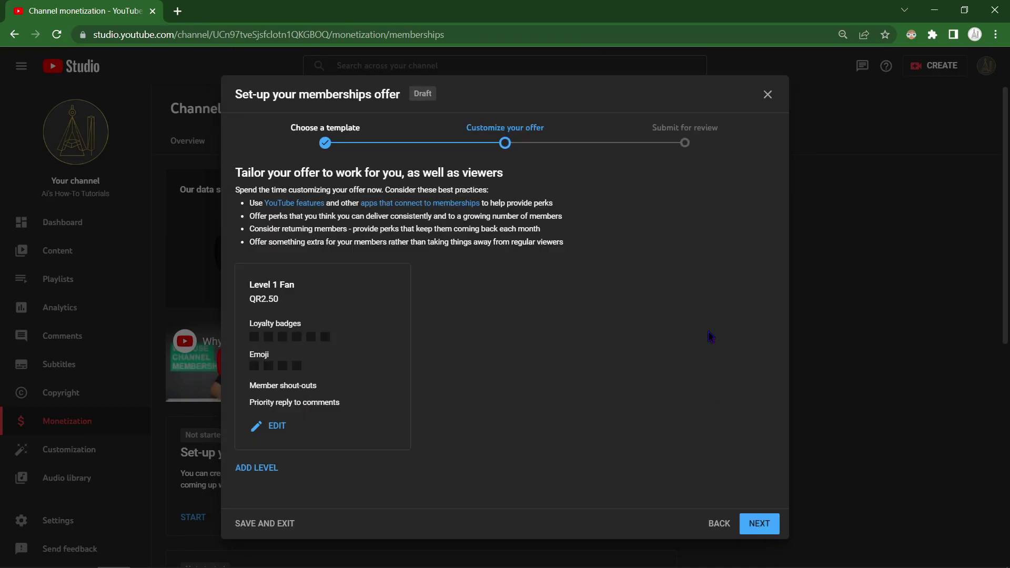
{"action": "left_click", "coordinate": [767, 524]}
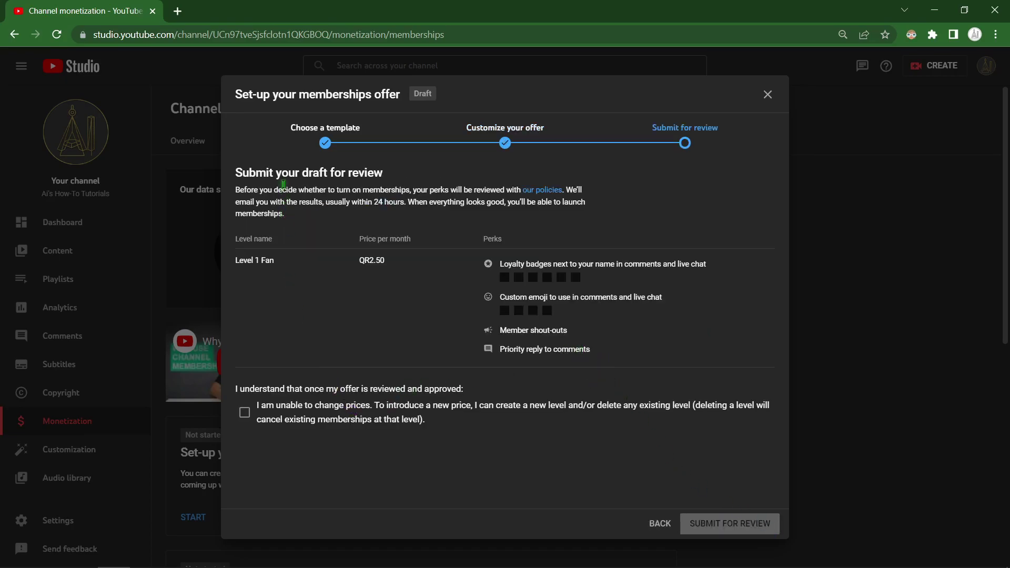
- Acknowledge the fixed prices, agree to membership policies, and submit the Level 1 Fan offer
{"action": "left_click_drag", "start_coordinate": [282, 176], "coordinate": [495, 193]}
{"action": "left_click", "coordinate": [496, 193]}
{"action": "left_click", "coordinate": [244, 416]}
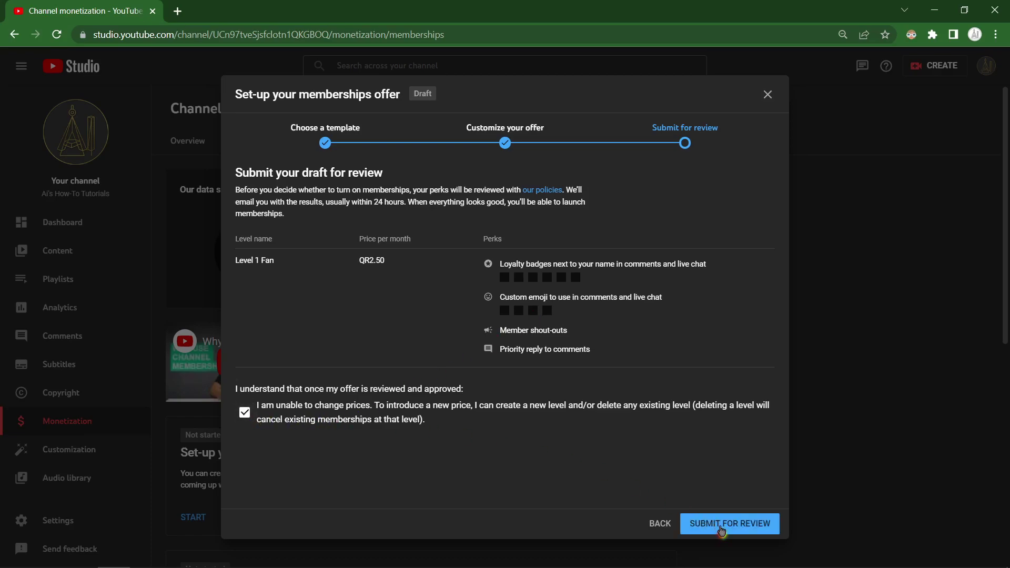
{"action": "left_click", "coordinate": [727, 528]}
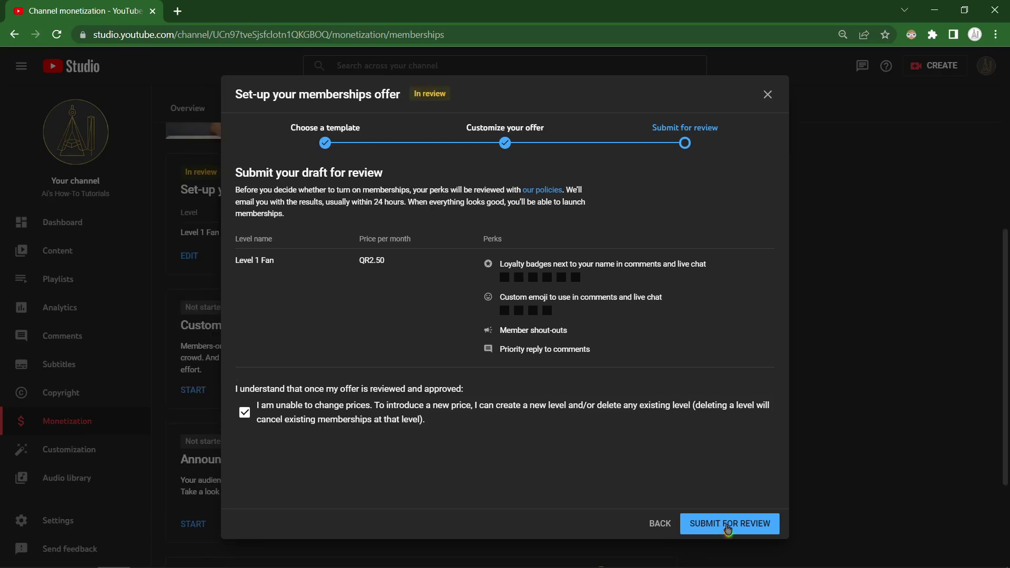
{"action": "left_click", "coordinate": [727, 526]}
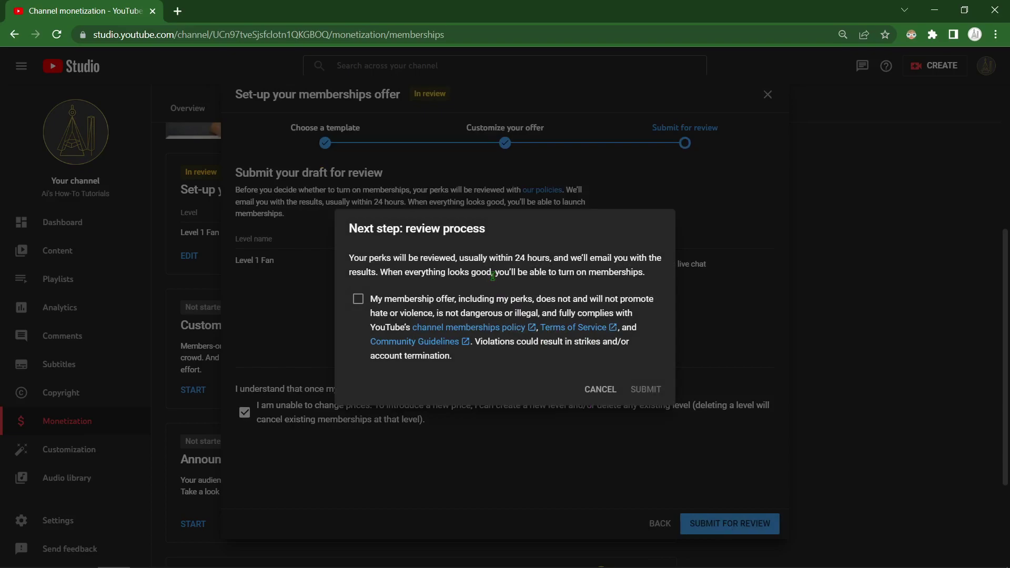
{"action": "left_click", "coordinate": [393, 309]}
{"action": "left_click", "coordinate": [640, 390]}
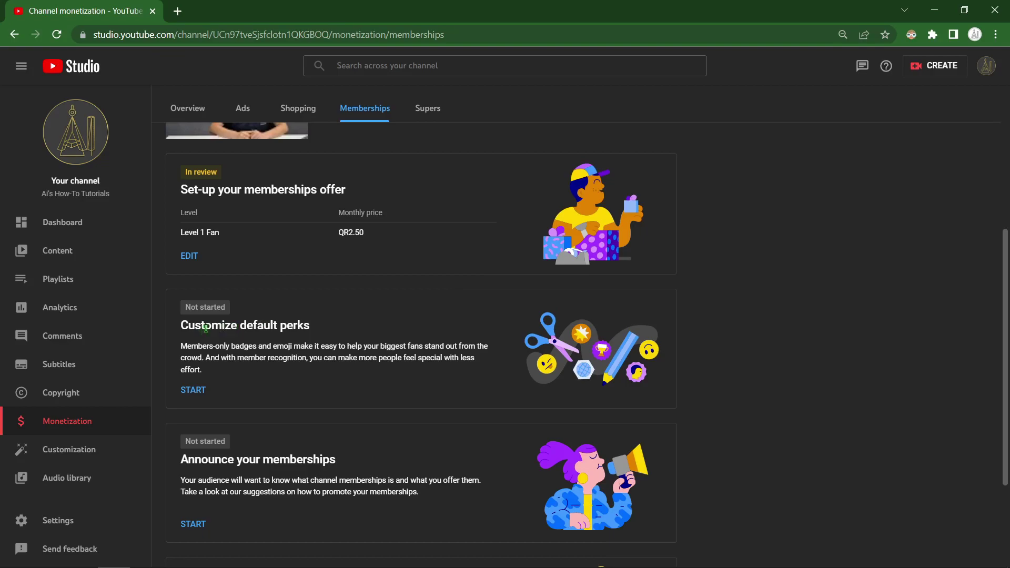
{"action": "scroll", "coordinate": [292, 358], "scroll_direction": "up", "scroll_amount": 5}
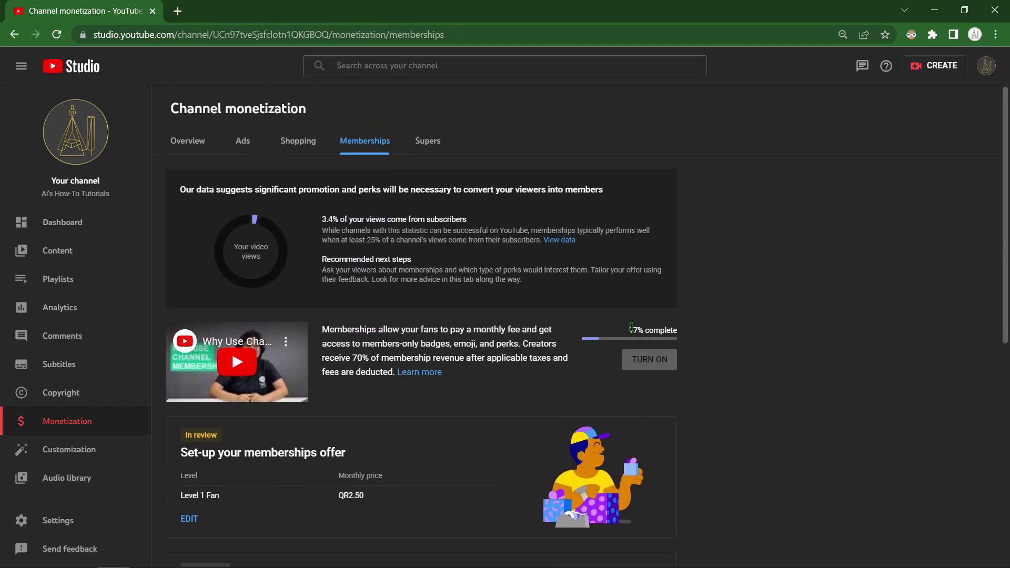
{"action": "scroll", "coordinate": [632, 327], "scroll_direction": "down", "scroll_amount": 5}
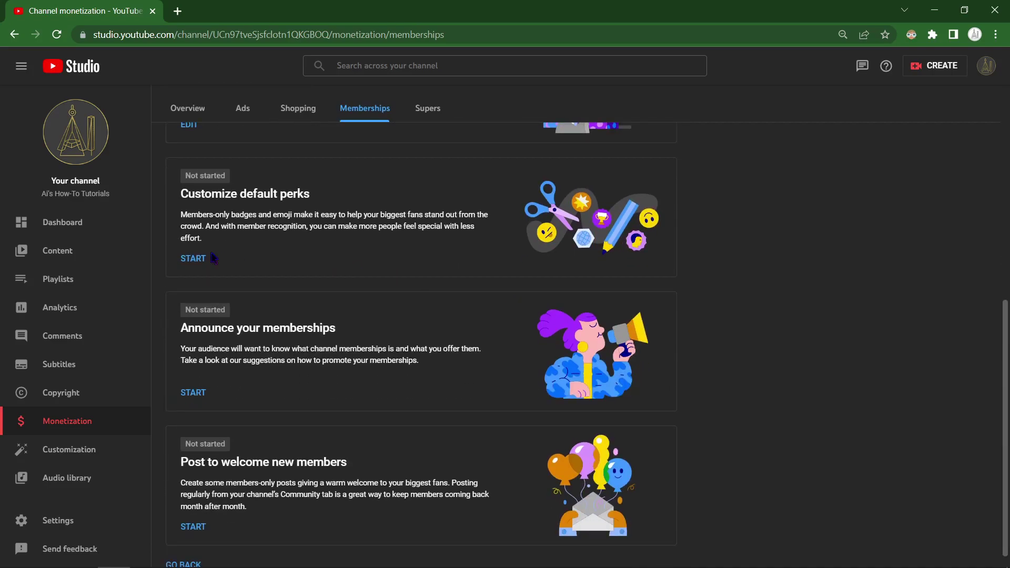
- Open Customize default perks and browse its badge, emoji and optional feature settings
{"action": "left_click", "coordinate": [199, 260]}
{"action": "left_click", "coordinate": [192, 261]}
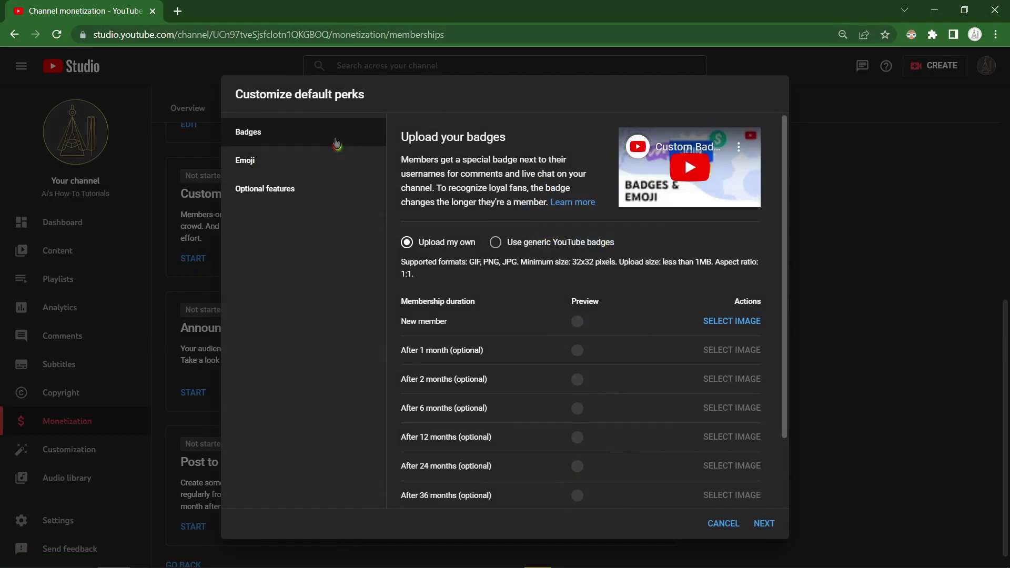
{"action": "left_click", "coordinate": [333, 163]}
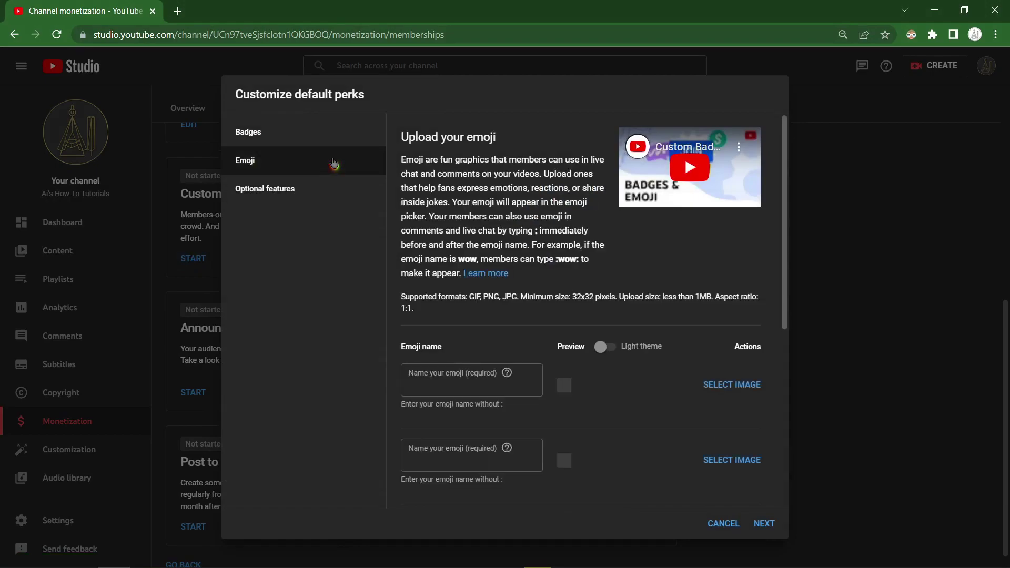
{"action": "left_click", "coordinate": [317, 196]}
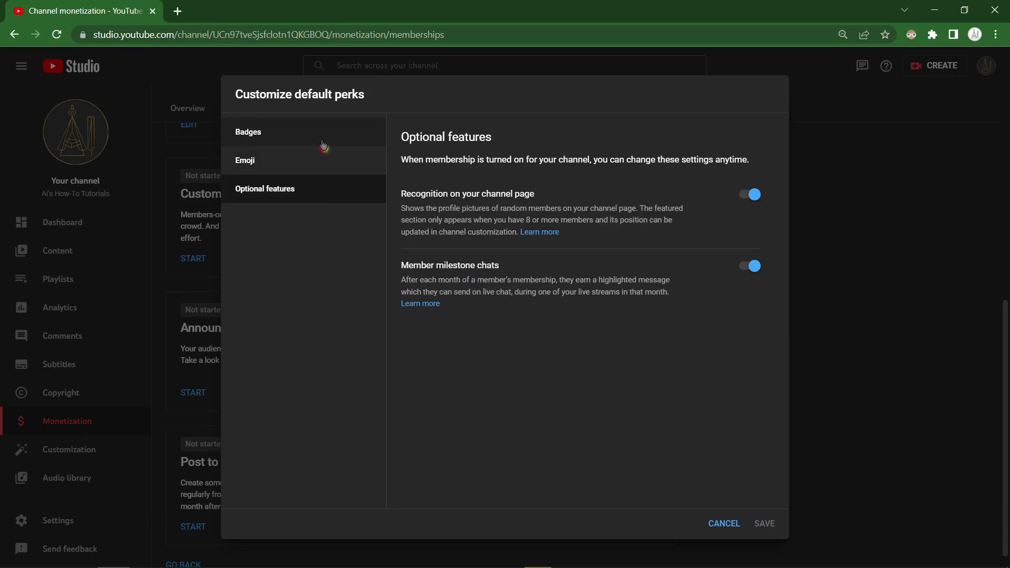
{"action": "left_click", "coordinate": [324, 146]}
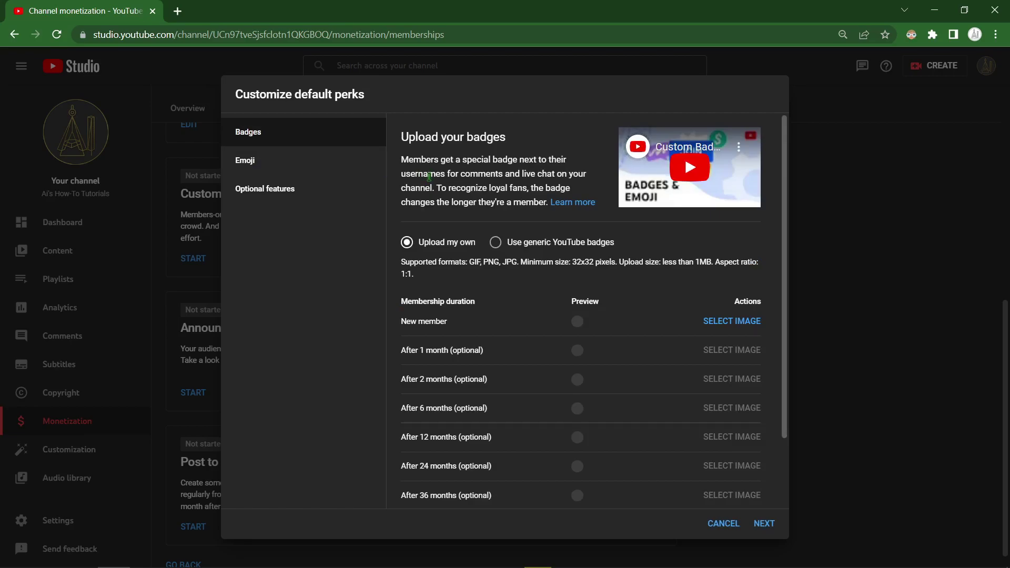
{"action": "scroll", "coordinate": [530, 355], "scroll_direction": "down", "scroll_amount": 2}
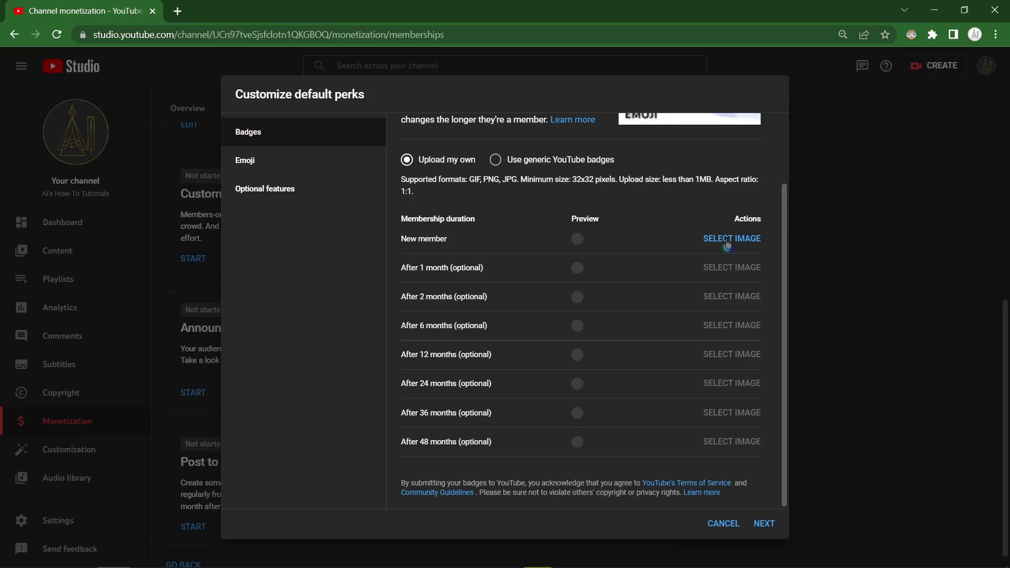
- Cancel the New member badge image picker and choose 'Use generic YouTube badges'
{"action": "left_click", "coordinate": [727, 243]}
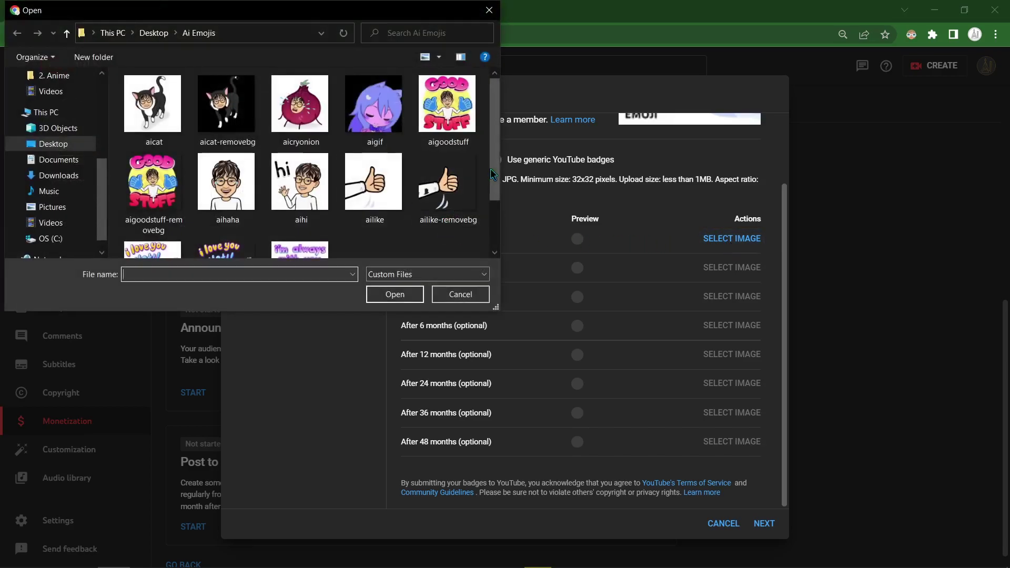
{"action": "scroll", "coordinate": [500, 218], "scroll_direction": "down", "scroll_amount": 1}
{"action": "left_click_drag", "start_coordinate": [499, 217], "coordinate": [493, 167]}
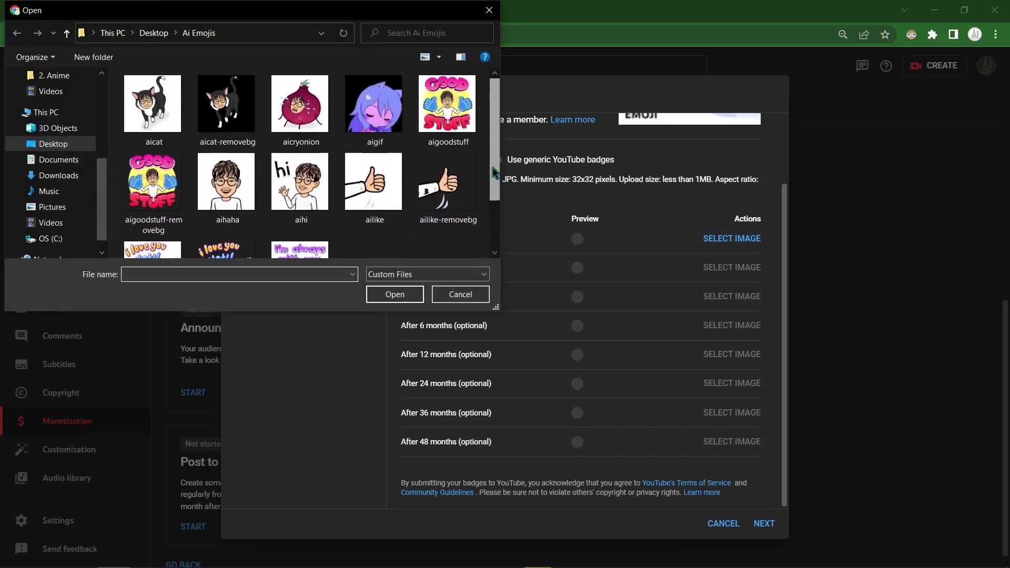
{"action": "left_click", "coordinate": [489, 10]}
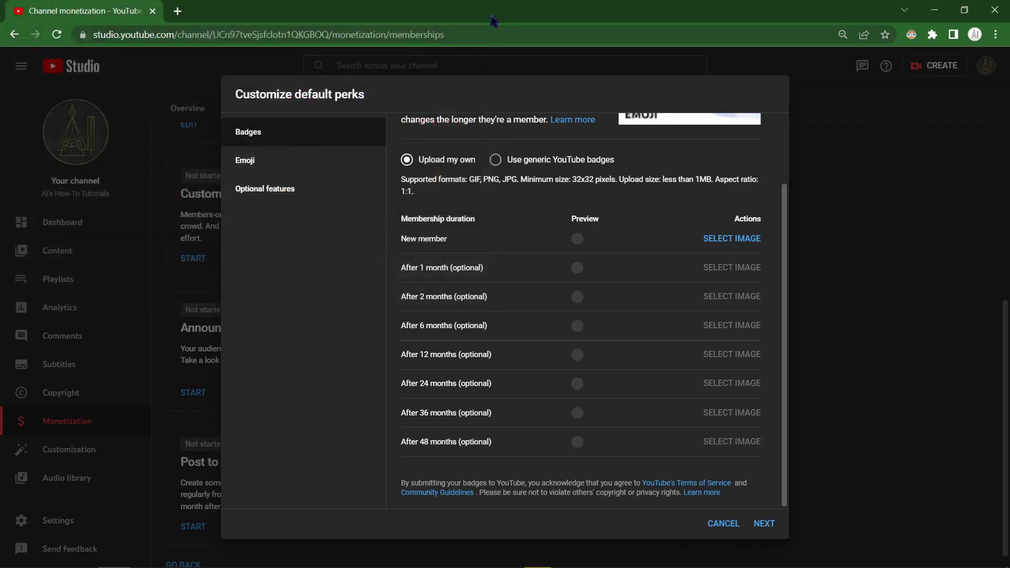
{"action": "left_click", "coordinate": [538, 162]}
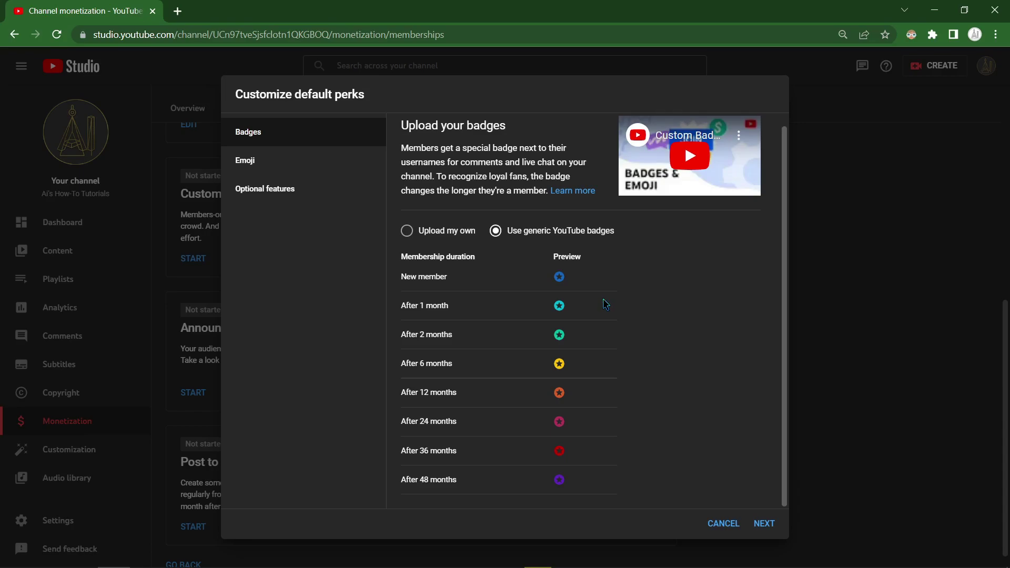
{"action": "left_click", "coordinate": [770, 529]}
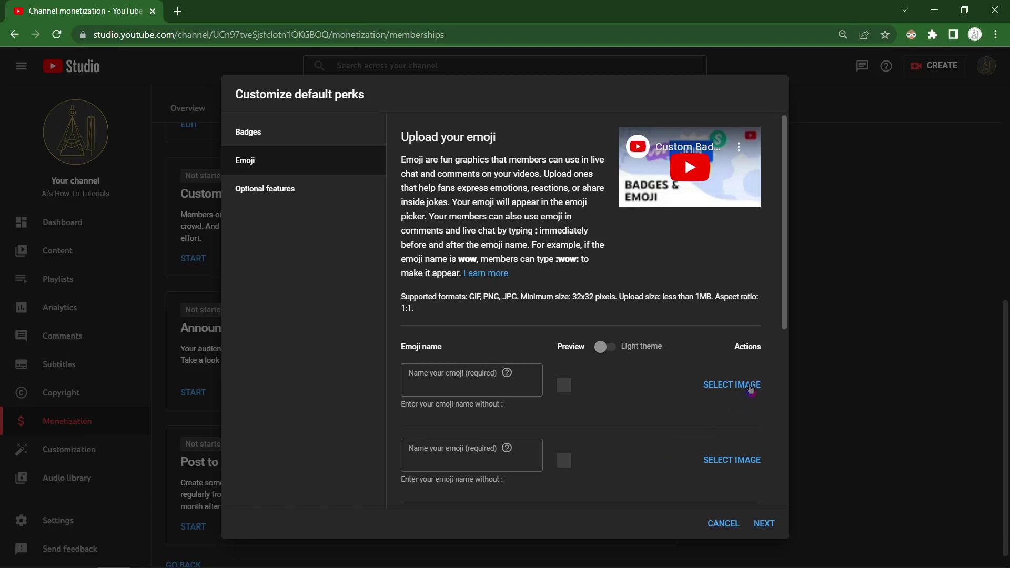
- Assign ailike, ailike-removebg, aigif and aicat to the first four emoji rows
{"action": "left_click", "coordinate": [731, 386]}
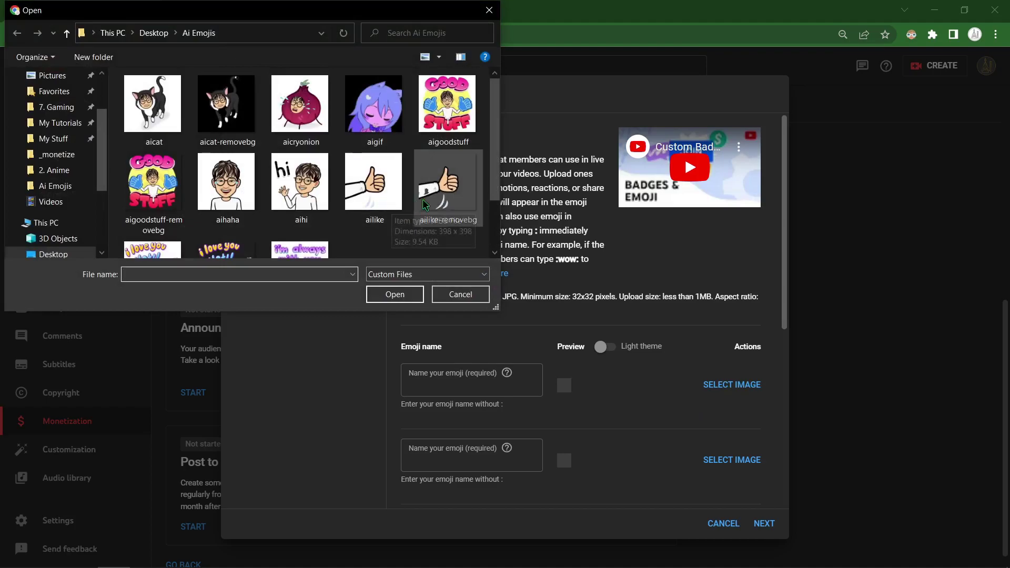
{"action": "double_click", "coordinate": [377, 189]}
{"action": "left_click", "coordinate": [725, 448]}
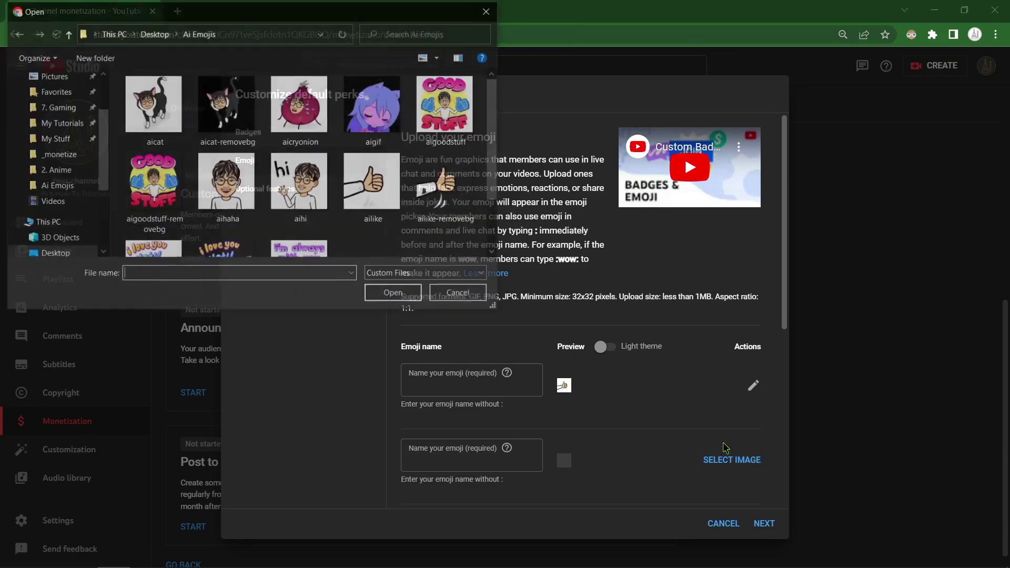
{"action": "double_click", "coordinate": [449, 198]}
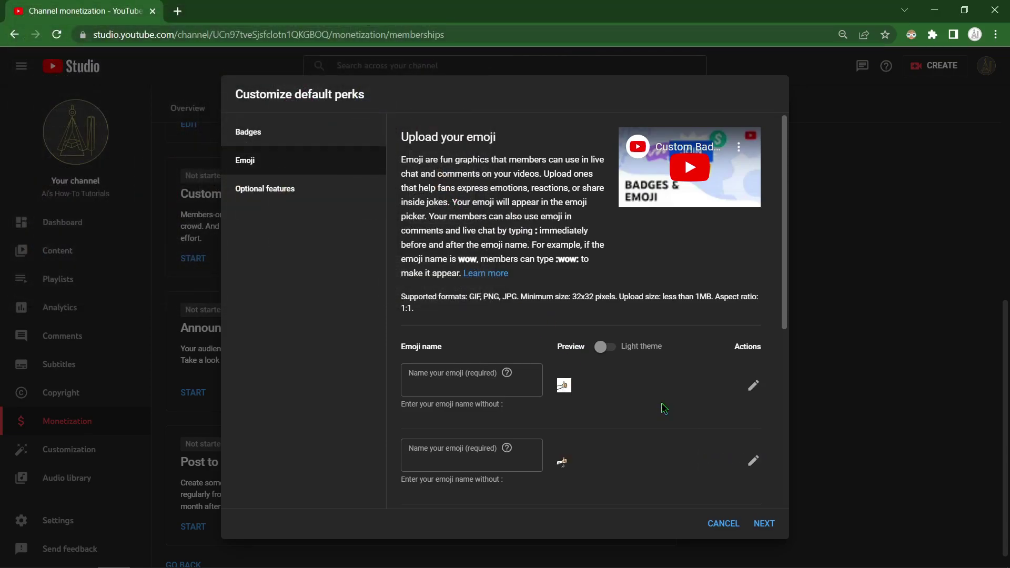
{"action": "scroll", "coordinate": [663, 408], "scroll_direction": "down", "scroll_amount": 3}
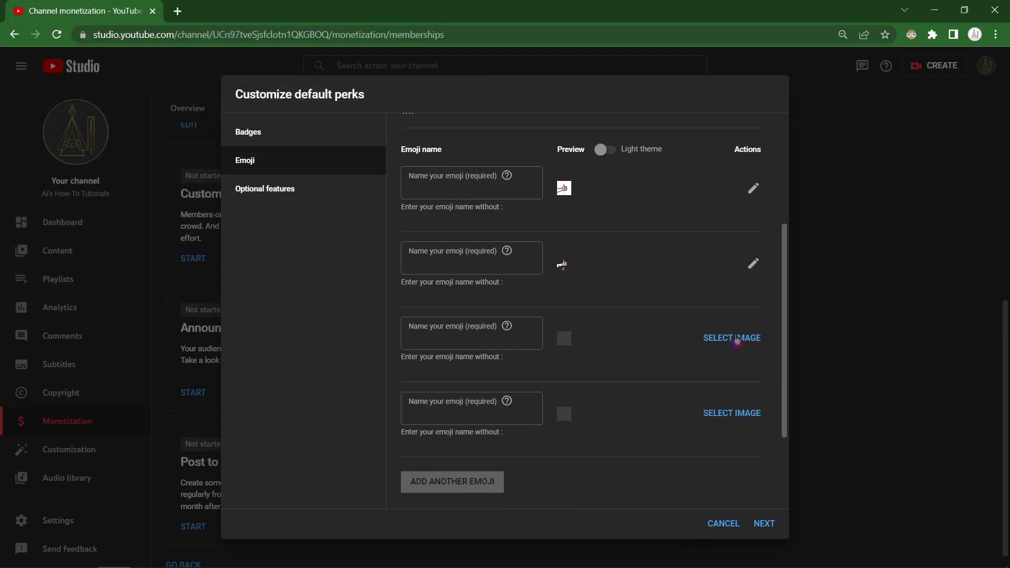
{"action": "left_click", "coordinate": [733, 338]}
{"action": "double_click", "coordinate": [393, 127]}
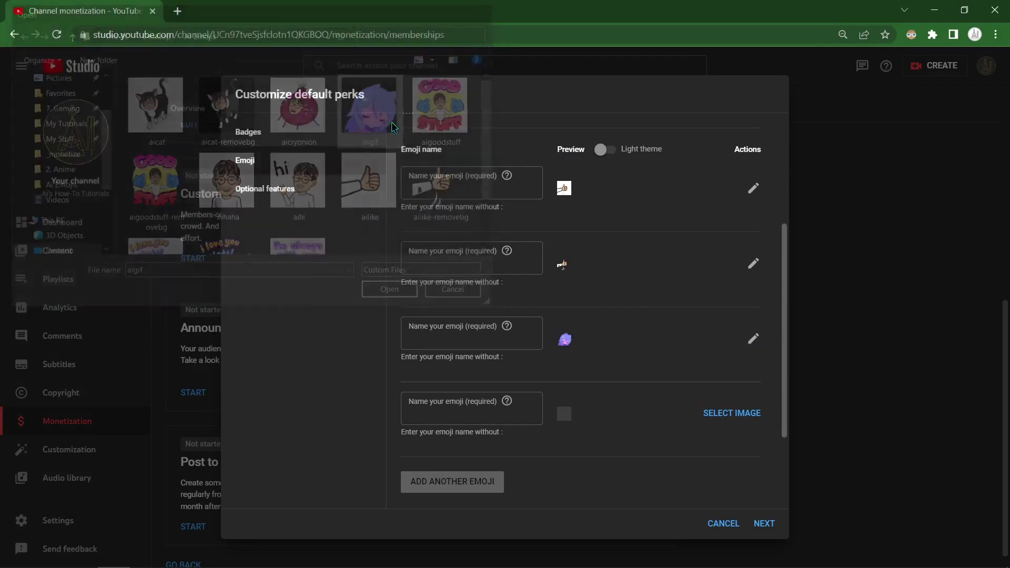
{"action": "scroll", "coordinate": [671, 406], "scroll_direction": "down", "scroll_amount": 2}
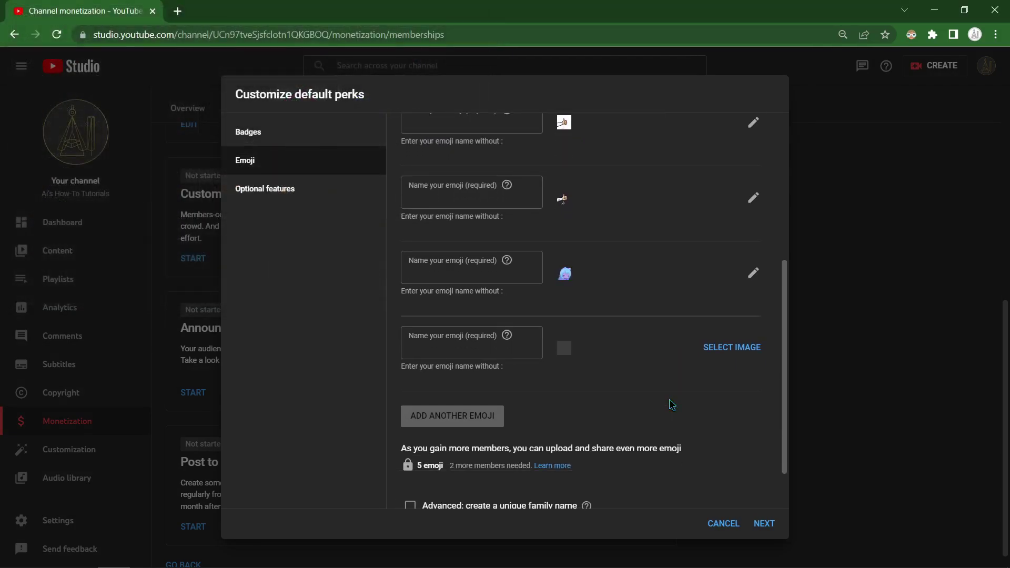
{"action": "left_click", "coordinate": [720, 348]}
{"action": "double_click", "coordinate": [178, 116]}
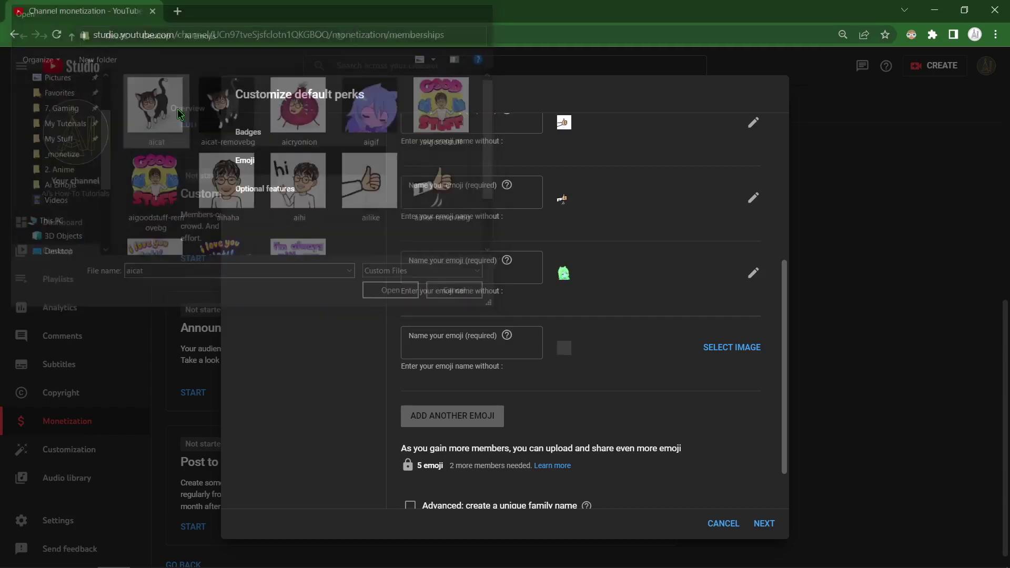
{"action": "scroll", "coordinate": [528, 332], "scroll_direction": "up", "scroll_amount": 2}
{"action": "scroll", "coordinate": [531, 332], "scroll_direction": "down", "scroll_amount": 1}
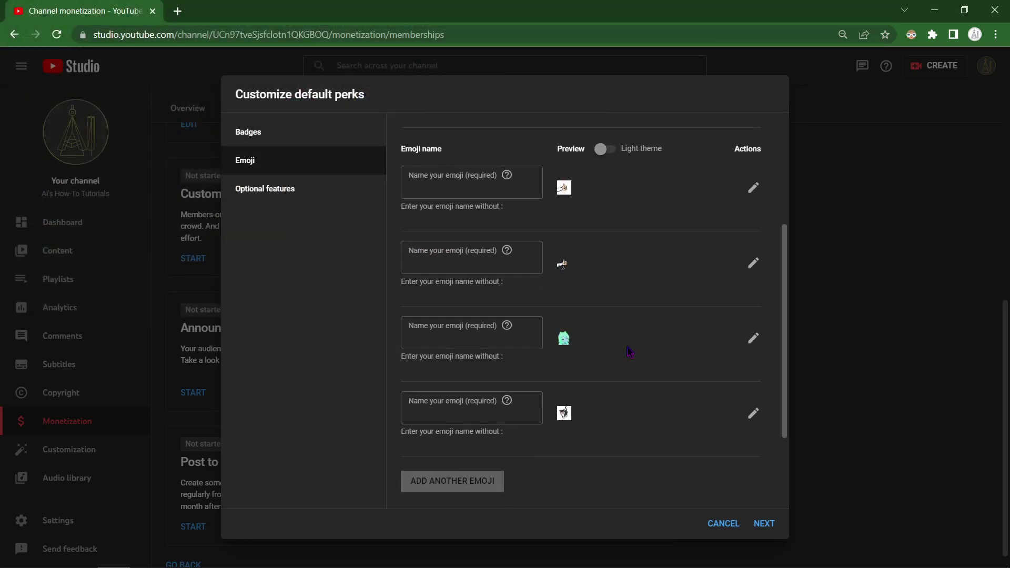
{"action": "scroll", "coordinate": [627, 351], "scroll_direction": "down", "scroll_amount": 3}
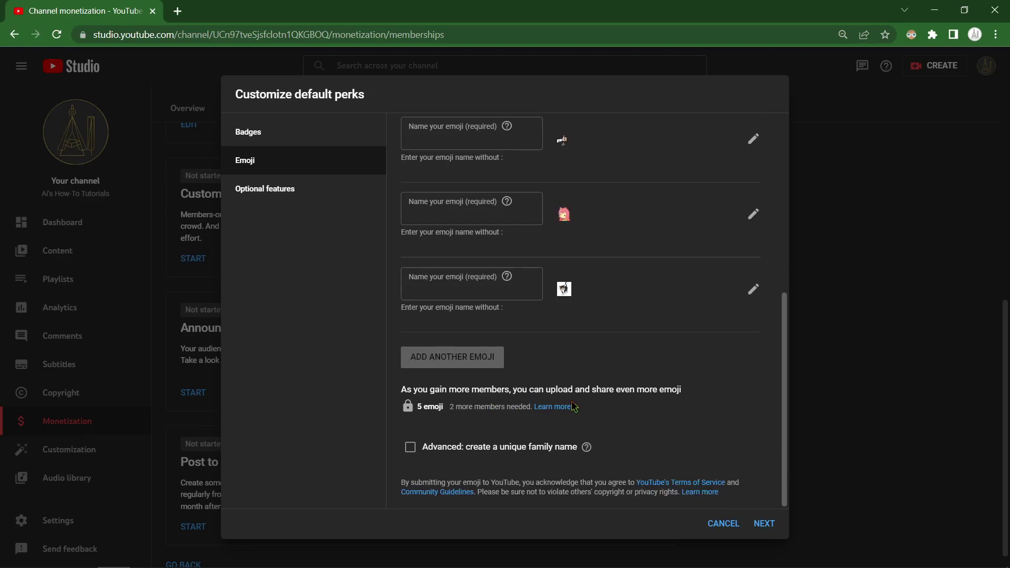
{"action": "scroll", "coordinate": [651, 423], "scroll_direction": "up", "scroll_amount": 2}
{"action": "scroll", "coordinate": [643, 428], "scroll_direction": "up", "scroll_amount": 1}
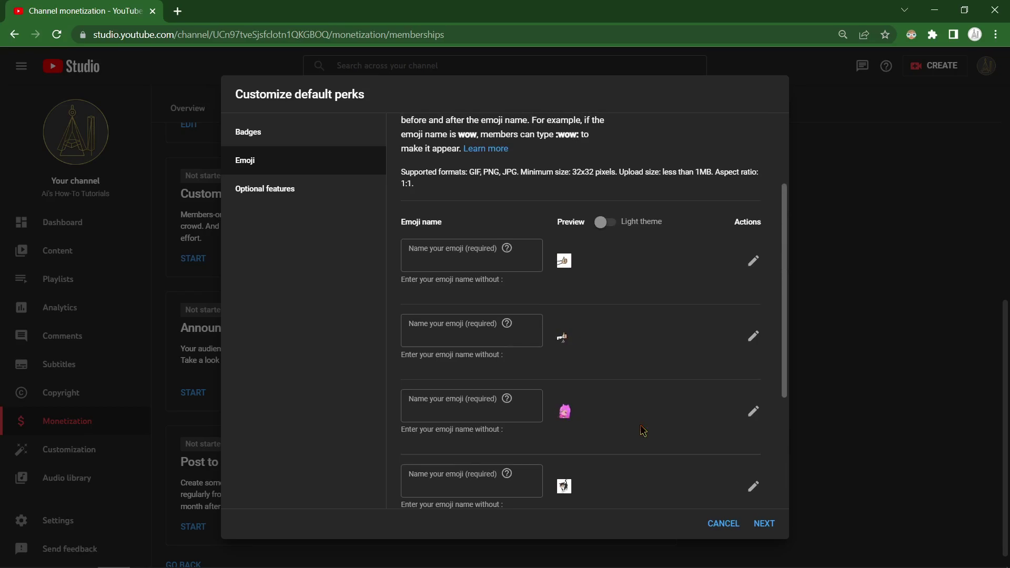
{"action": "scroll", "coordinate": [643, 431], "scroll_direction": "down", "scroll_amount": 1}
{"action": "scroll", "coordinate": [643, 430], "scroll_direction": "down", "scroll_amount": 1}
{"action": "scroll", "coordinate": [644, 431], "scroll_direction": "down", "scroll_amount": 1}
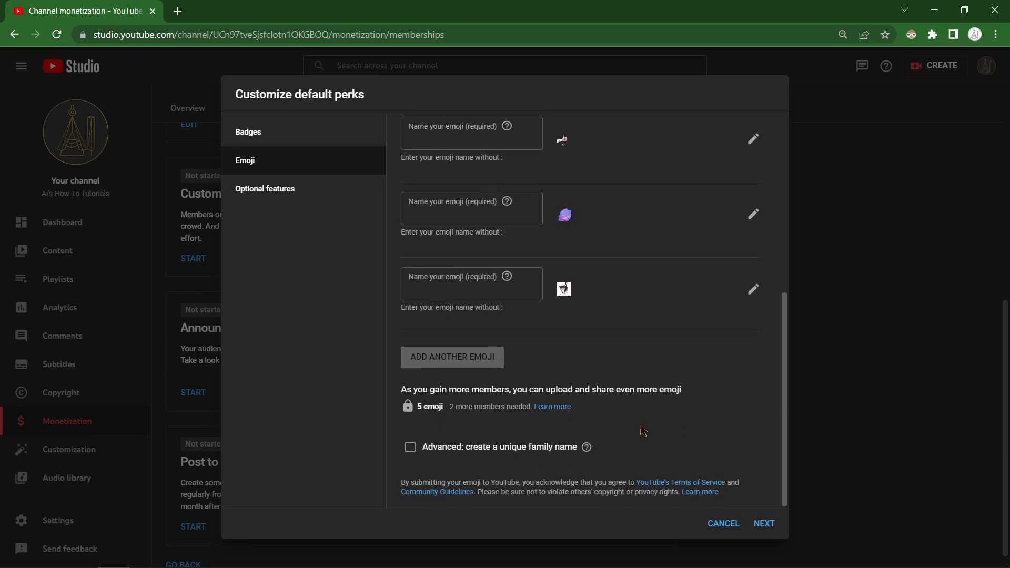
- Turn on a unique emoji family name, enter 'aihow', and continue to optional features
{"action": "left_click", "coordinate": [410, 447]}
{"action": "scroll", "coordinate": [474, 443], "scroll_direction": "down", "scroll_amount": 1}
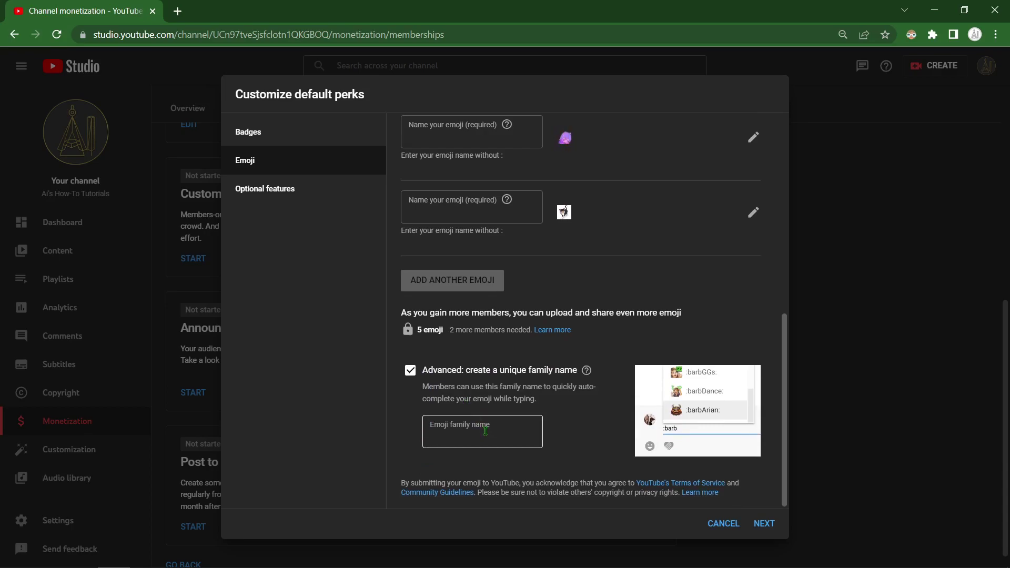
{"action": "left_click", "coordinate": [485, 431]}
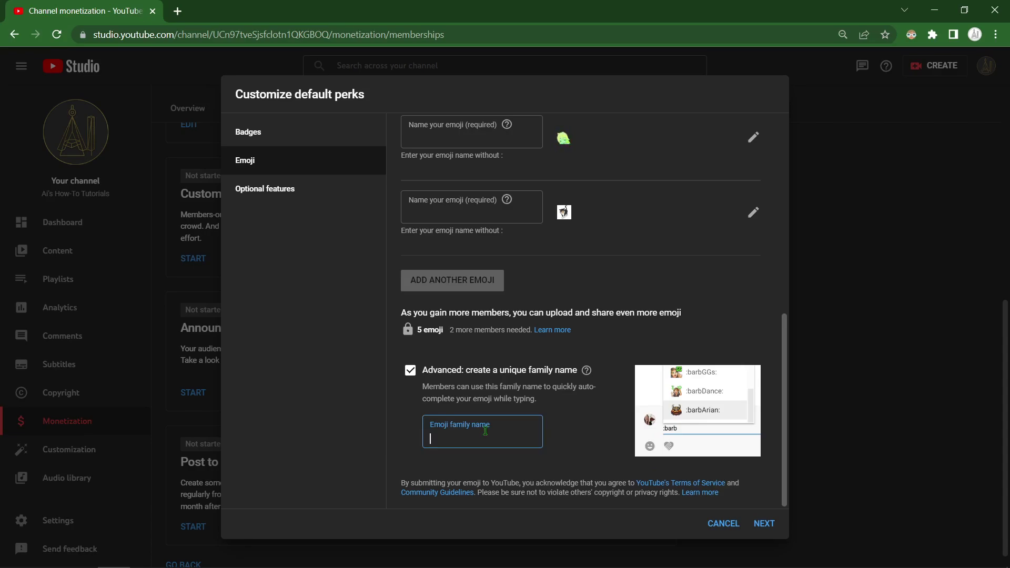
{"action": "type", "text": "aihow"}
{"action": "left_click", "coordinate": [766, 524]}
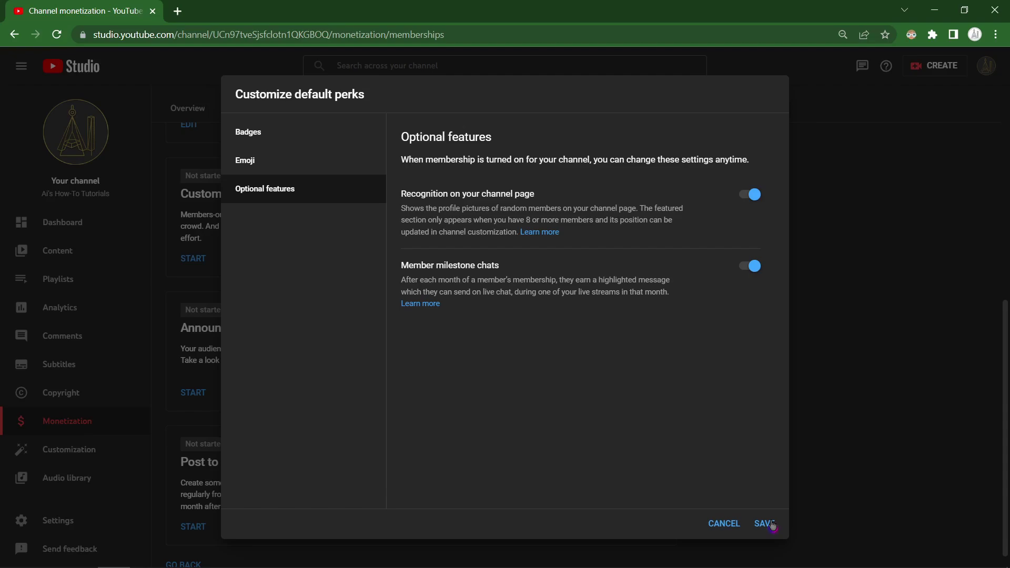
- Save the perks, switch badges to YouTube's generic badges, and move to Emoji settings
{"action": "left_click", "coordinate": [770, 526]}
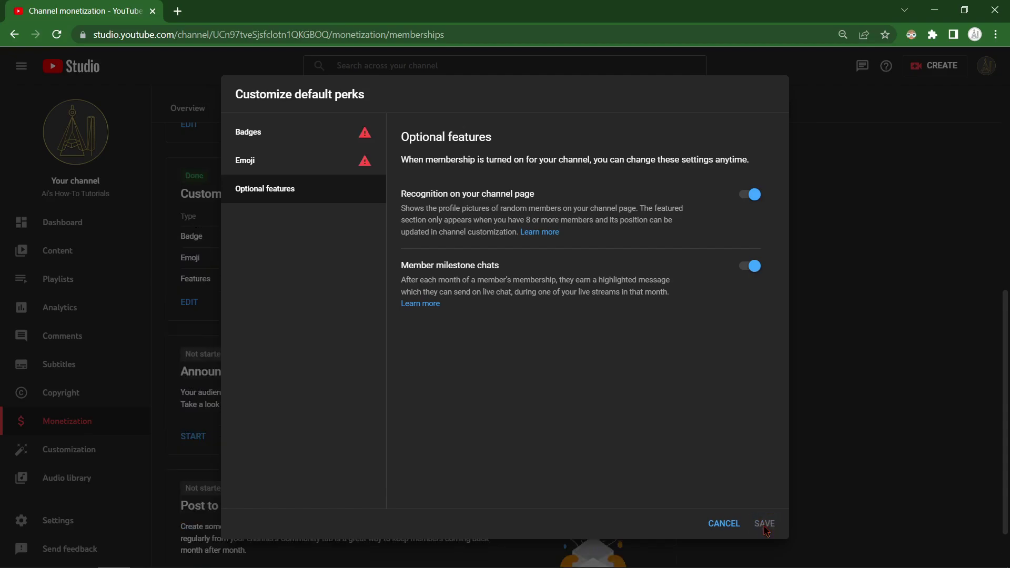
{"action": "left_click", "coordinate": [339, 138]}
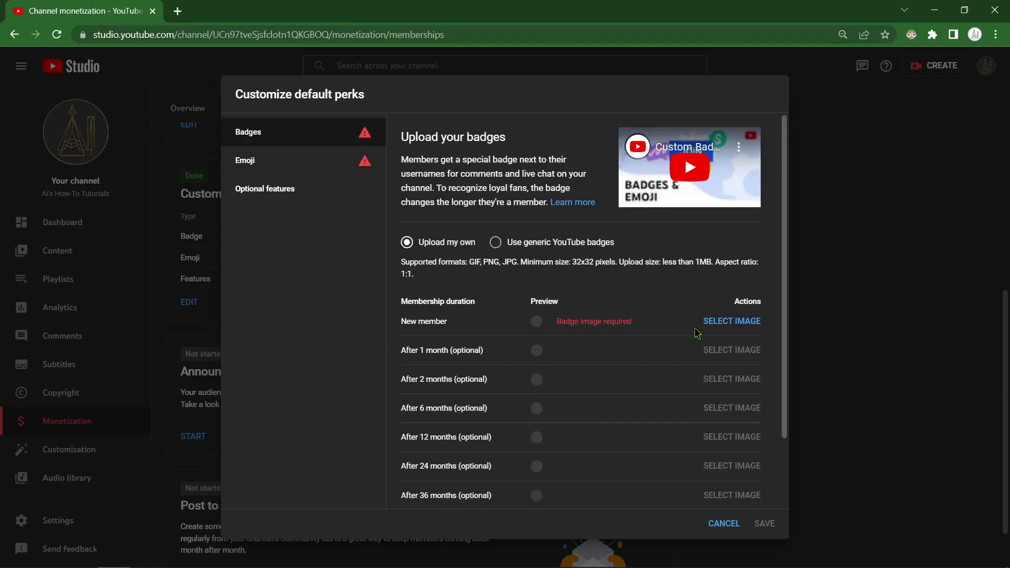
{"action": "left_click", "coordinate": [564, 247]}
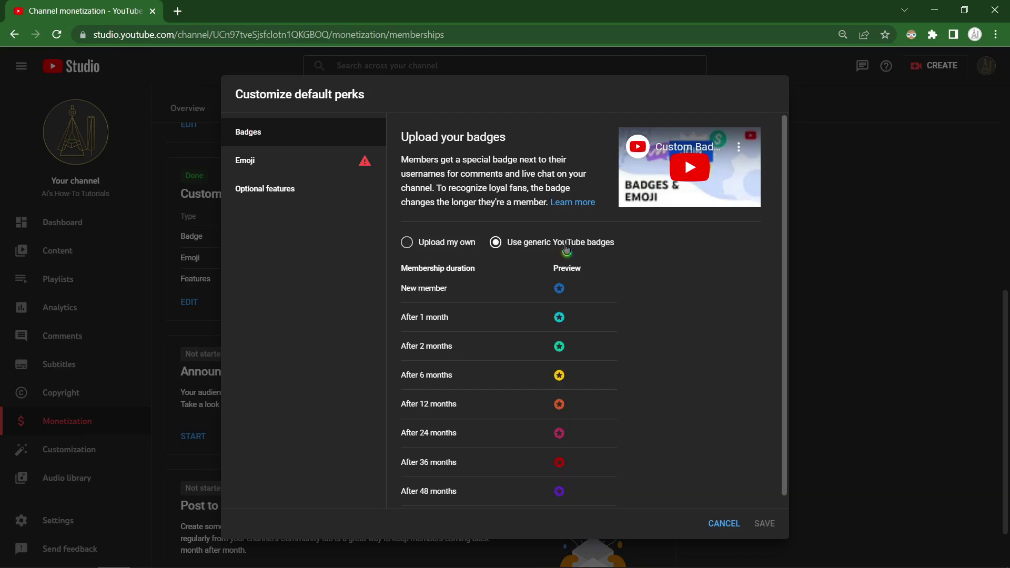
{"action": "left_click", "coordinate": [344, 163]}
{"action": "scroll", "coordinate": [565, 418], "scroll_direction": "down", "scroll_amount": 5}
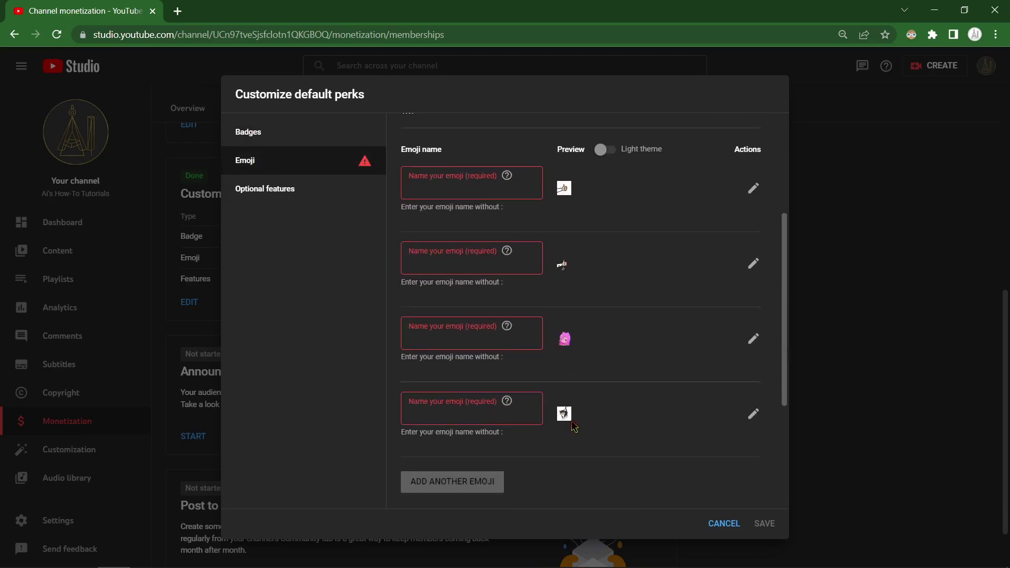
{"action": "scroll", "coordinate": [570, 422], "scroll_direction": "up", "scroll_amount": 4}
{"action": "scroll", "coordinate": [580, 430], "scroll_direction": "down", "scroll_amount": 1}
{"action": "scroll", "coordinate": [580, 418], "scroll_direction": "down", "scroll_amount": 1}
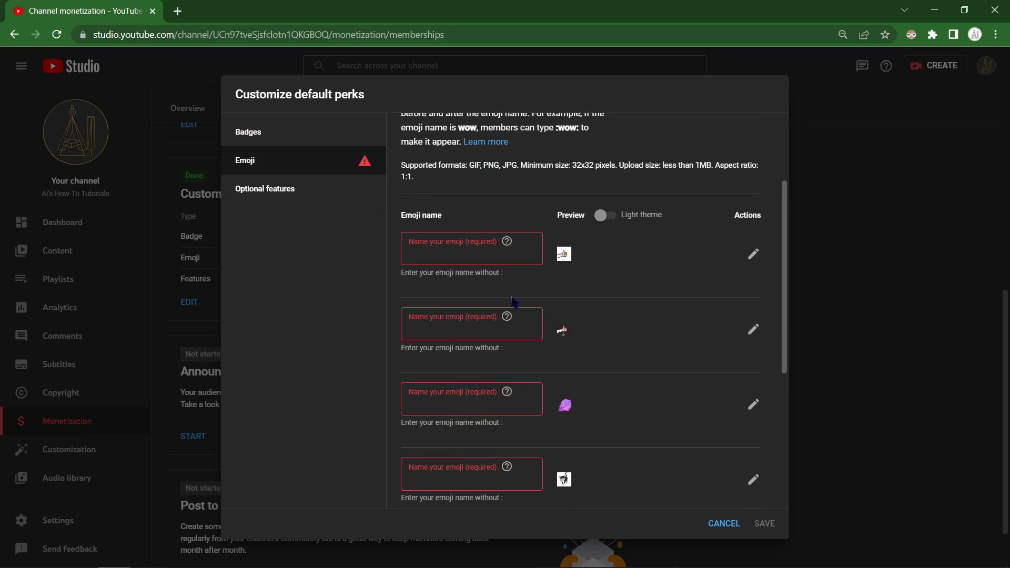
- Remove all of the existing member emoji images
{"action": "left_click", "coordinate": [496, 261]}
{"action": "type", "text": "likew"}
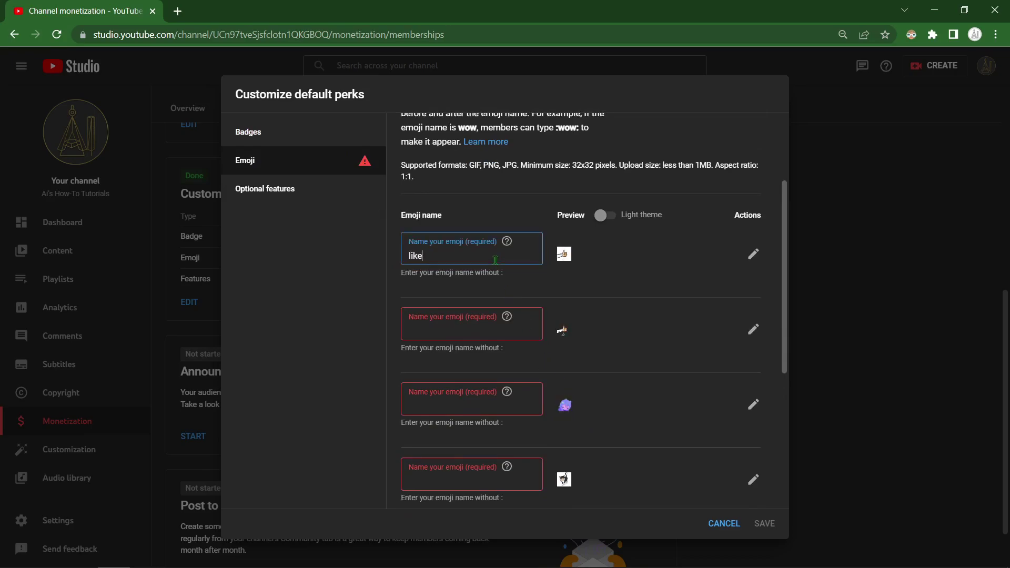
{"action": "key", "text": "ctrl+a"}
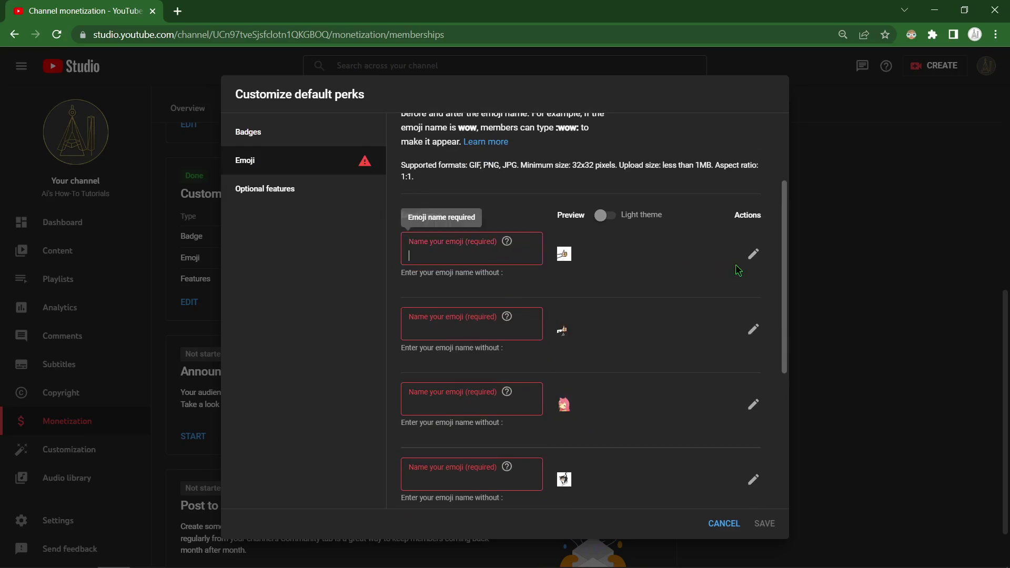
{"action": "left_click", "coordinate": [754, 253]}
{"action": "left_click", "coordinate": [735, 273]}
{"action": "left_click", "coordinate": [754, 254]}
{"action": "left_click", "coordinate": [735, 273]}
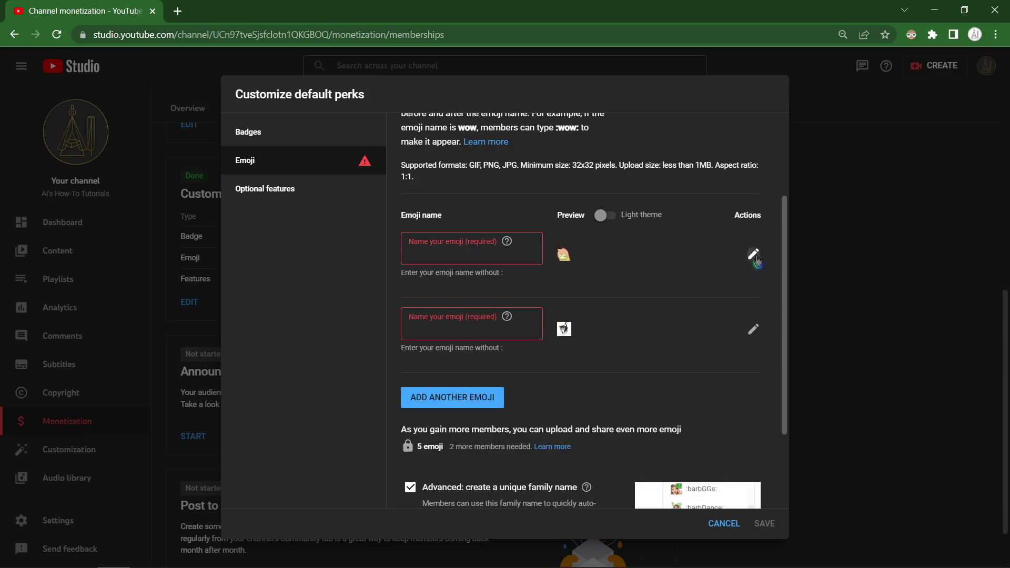
{"action": "left_click", "coordinate": [754, 254]}
{"action": "left_click", "coordinate": [730, 273]}
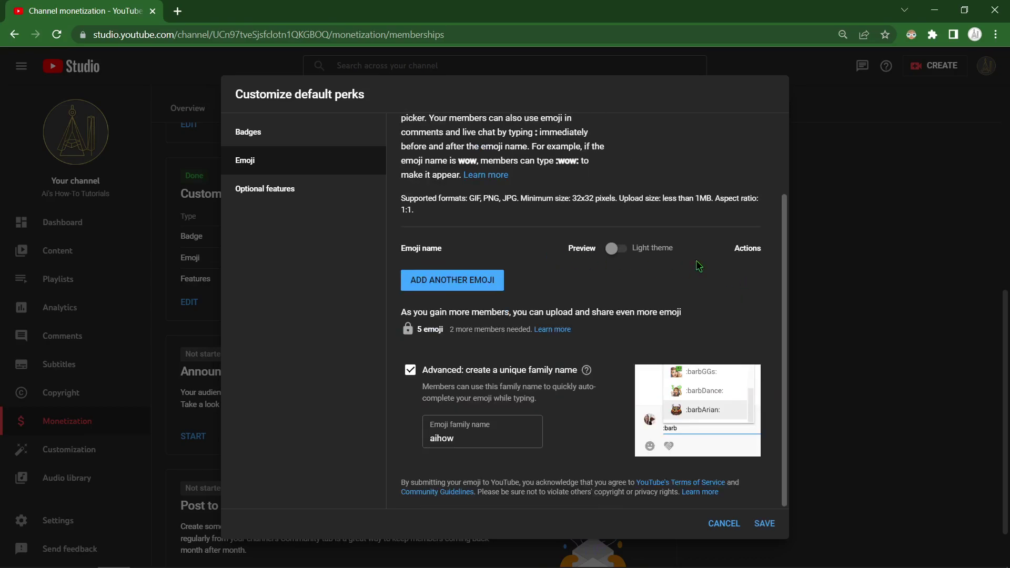
- Add two new emoji using the ailike-removebg and aigif images
{"action": "left_click", "coordinate": [471, 281]}
{"action": "left_click", "coordinate": [731, 286]}
{"action": "left_click", "coordinate": [437, 203]}
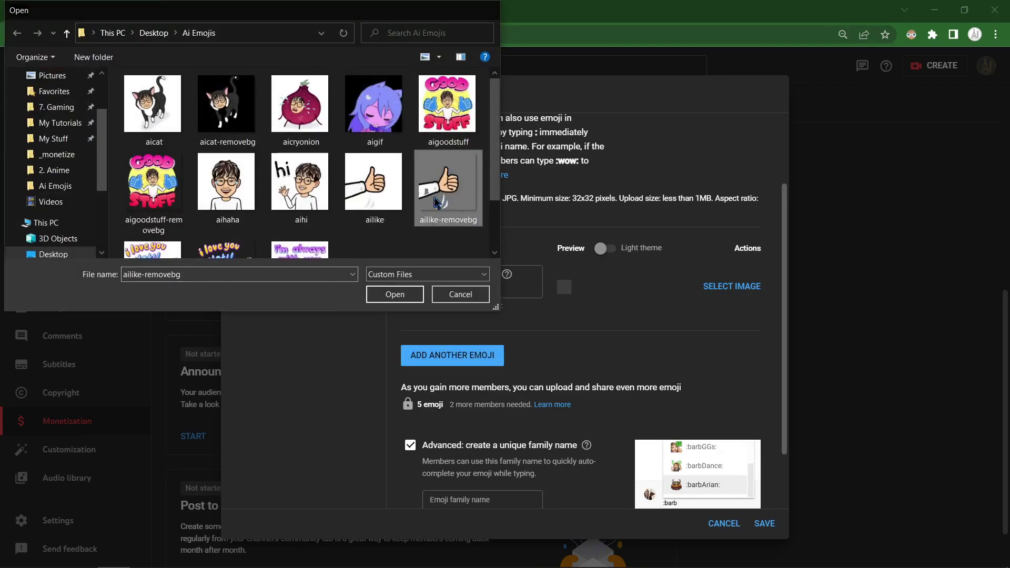
{"action": "double_click", "coordinate": [437, 203]}
{"action": "left_click", "coordinate": [462, 355]}
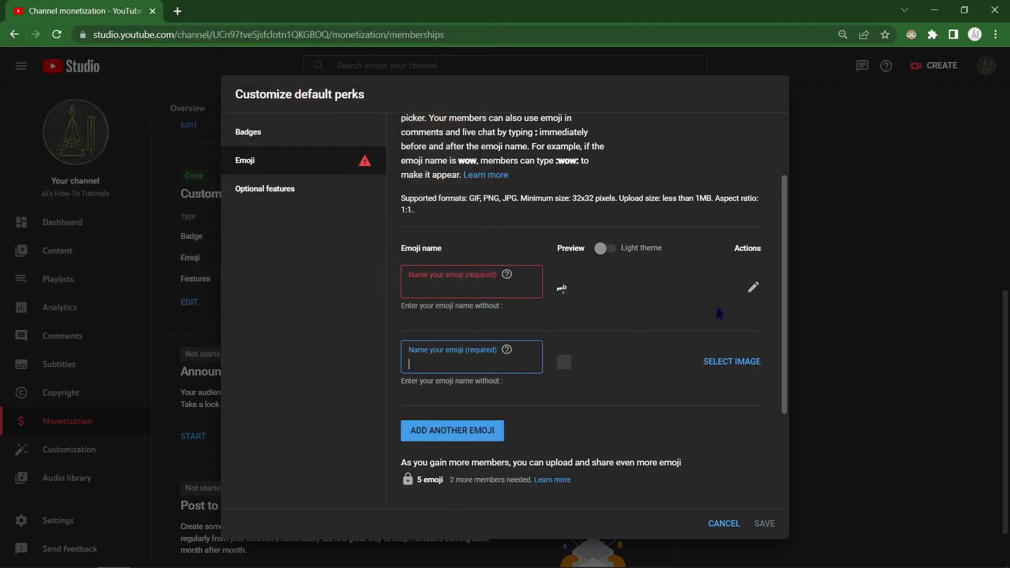
{"action": "left_click", "coordinate": [731, 362]}
{"action": "left_click", "coordinate": [373, 111]}
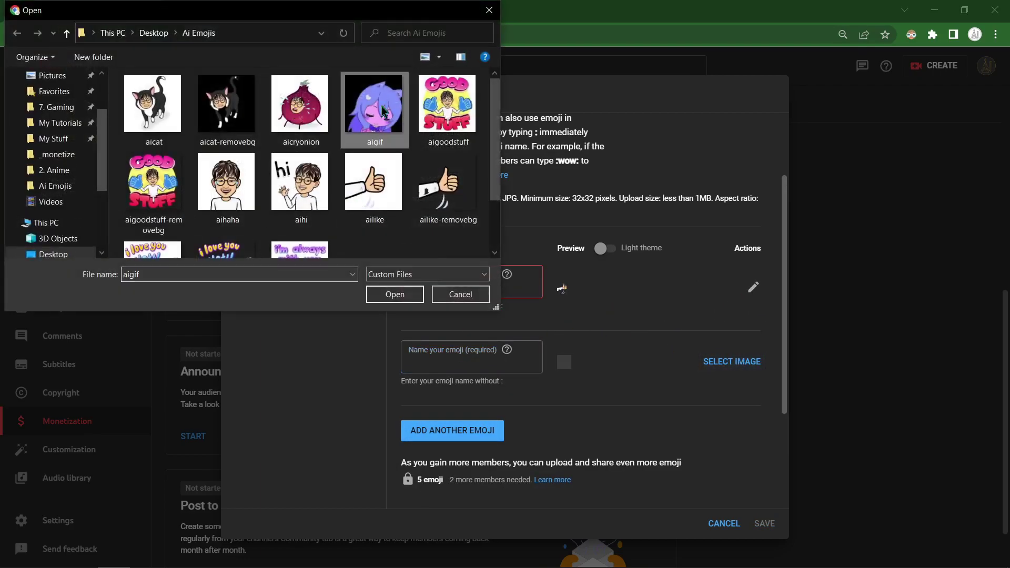
{"action": "double_click", "coordinate": [373, 110]}
- Name the emoji like and dancegift, rename the family aiT, and save
{"action": "left_click", "coordinate": [492, 283]}
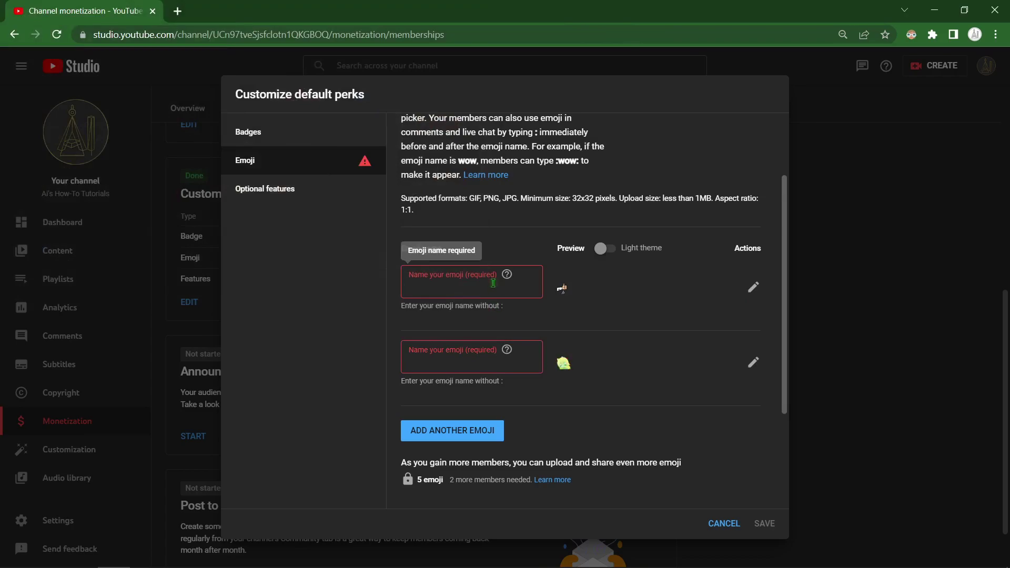
{"action": "type", "text": "like"}
{"action": "key", "text": "Tab"}
{"action": "key", "text": "Tab"}
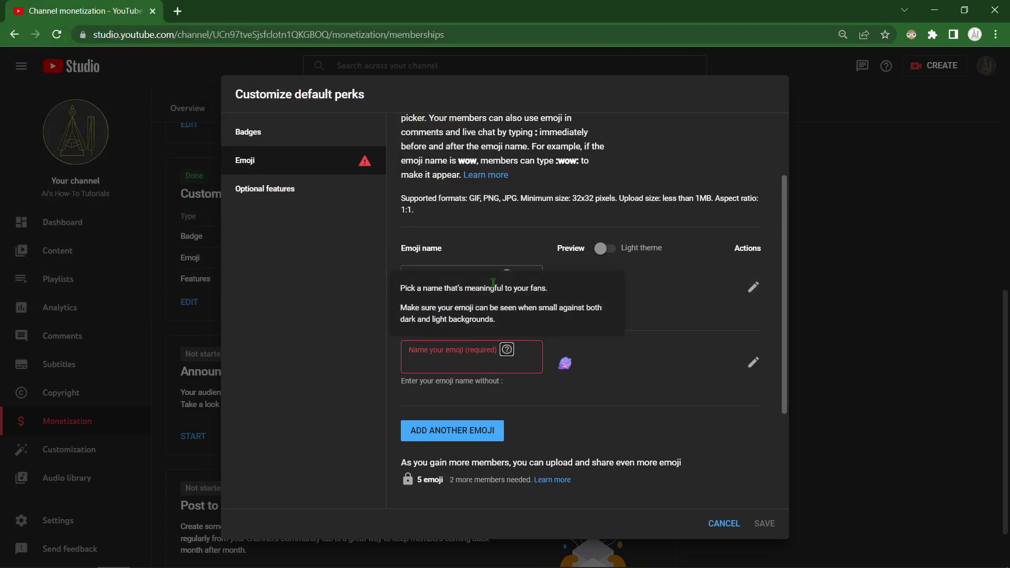
{"action": "key", "text": "Tab"}
{"action": "type", "text": "dancegift"}
{"action": "scroll", "coordinate": [492, 283], "scroll_direction": "down", "scroll_amount": 2}
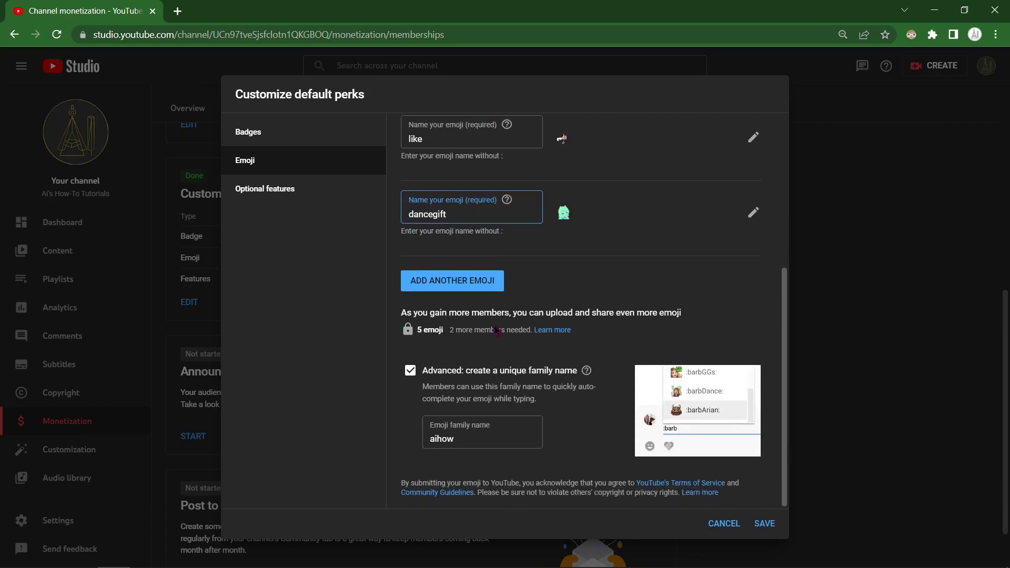
{"action": "left_click", "coordinate": [489, 439]}
{"action": "double_click", "coordinate": [489, 439]}
{"action": "type", "text": "a"}
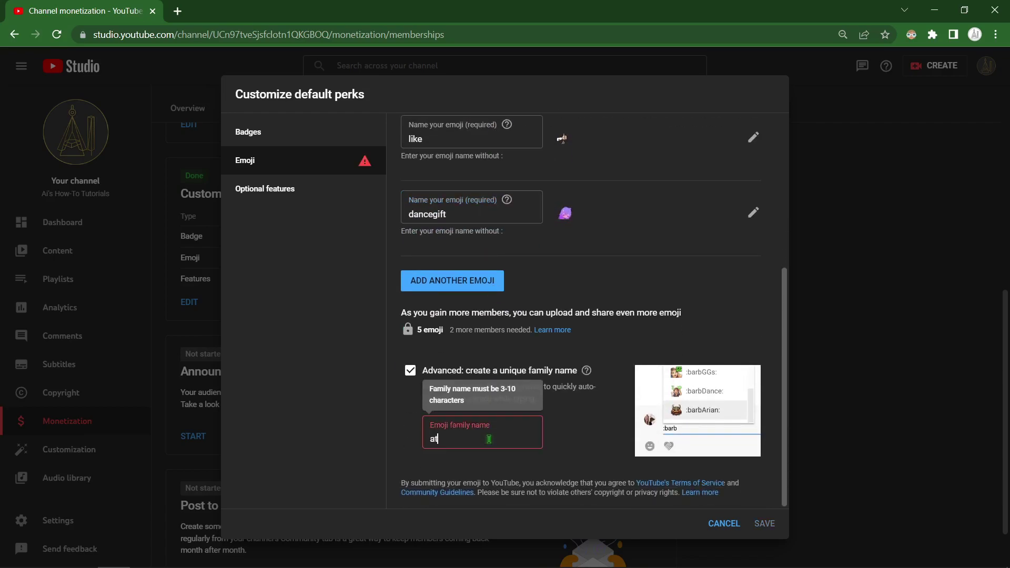
{"action": "type", "text": "iT"}
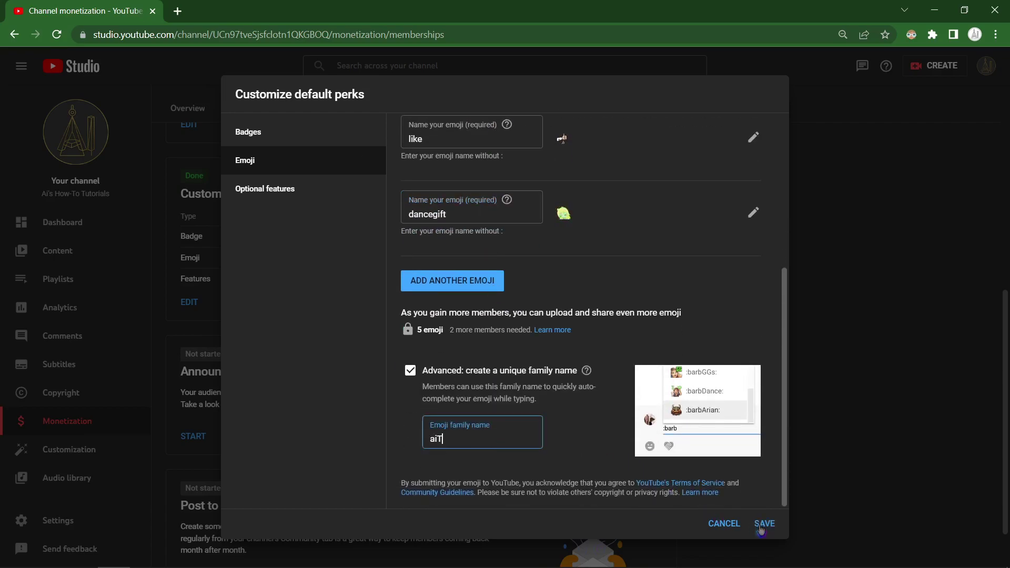
{"action": "left_click", "coordinate": [765, 526]}
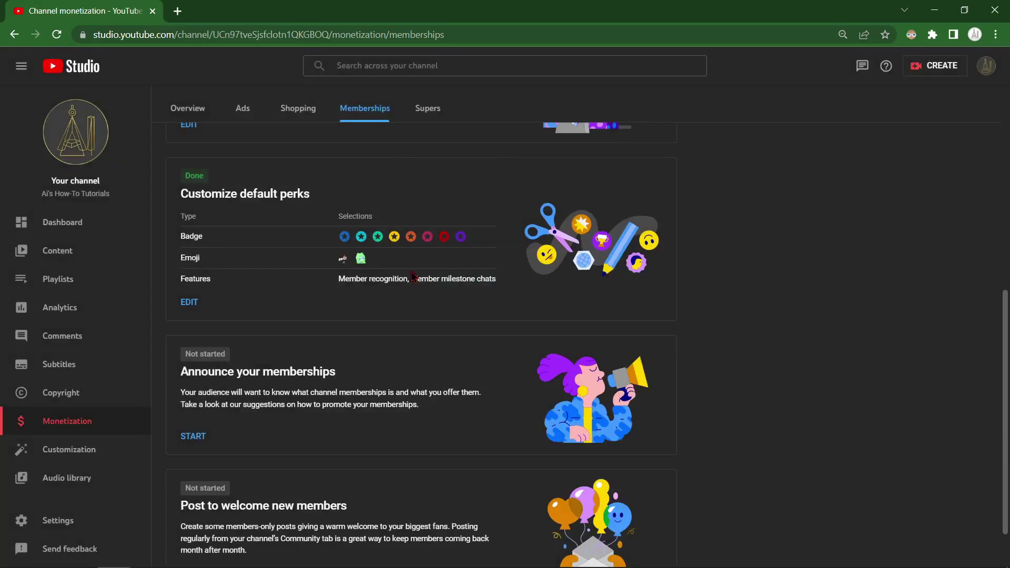
{"action": "scroll", "coordinate": [328, 238], "scroll_direction": "up", "scroll_amount": 2}
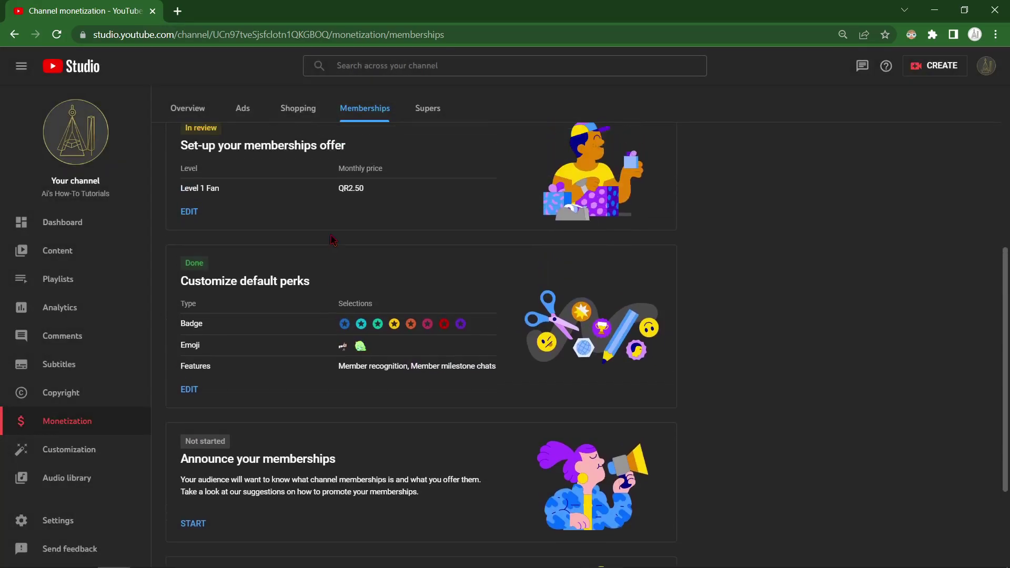
{"action": "scroll", "coordinate": [336, 245], "scroll_direction": "up", "scroll_amount": 2}
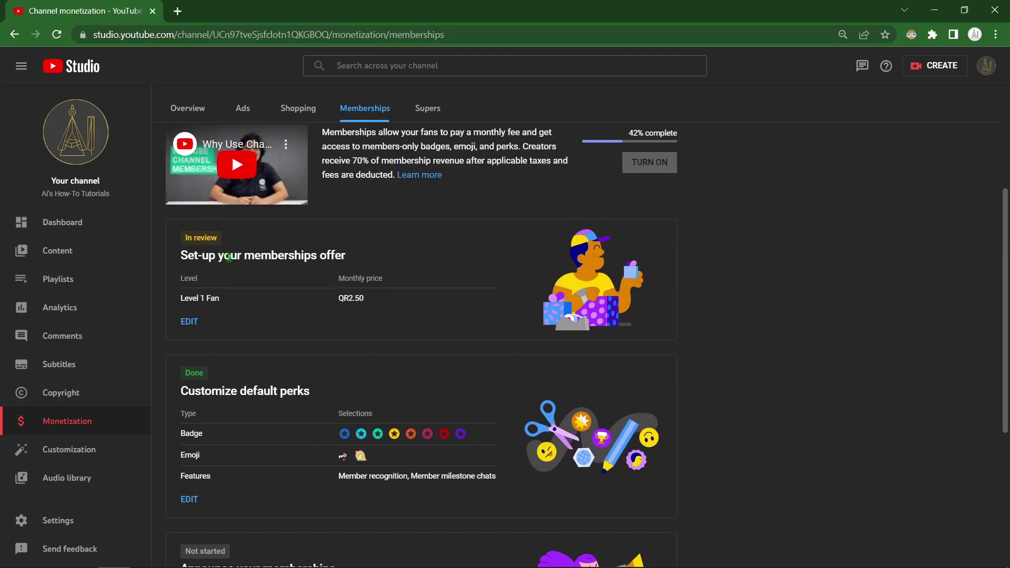
{"action": "left_click_drag", "start_coordinate": [198, 391], "coordinate": [299, 390]}
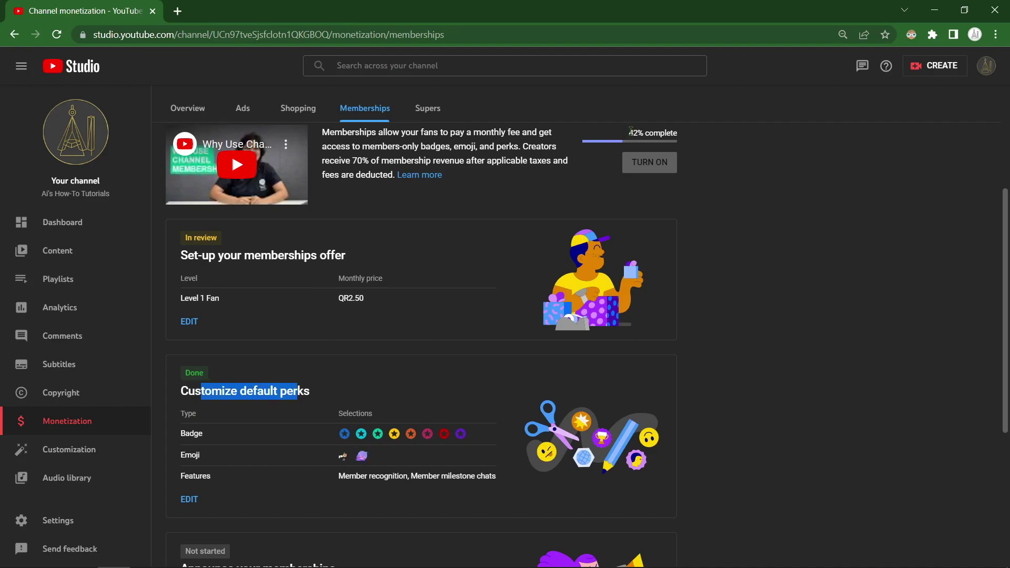
{"action": "left_click", "coordinate": [728, 206]}
{"action": "scroll", "coordinate": [728, 206], "scroll_direction": "down", "scroll_amount": 1}
{"action": "scroll", "coordinate": [730, 208], "scroll_direction": "down", "scroll_amount": 2}
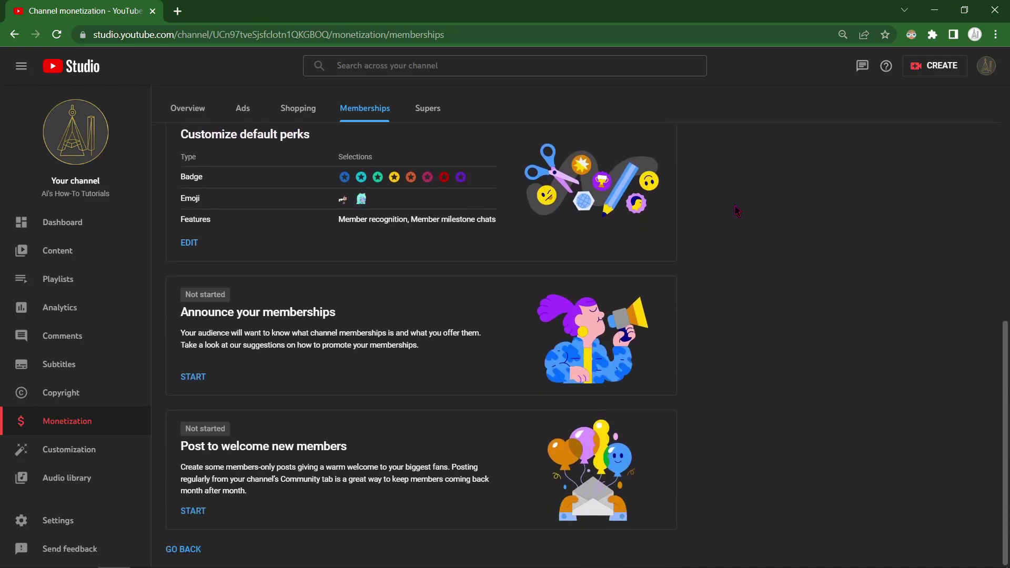
{"action": "left_click", "coordinate": [199, 382]}
- Start Announce your memberships, expand its three promotion ideas, and mark it done
{"action": "left_click", "coordinate": [198, 382]}
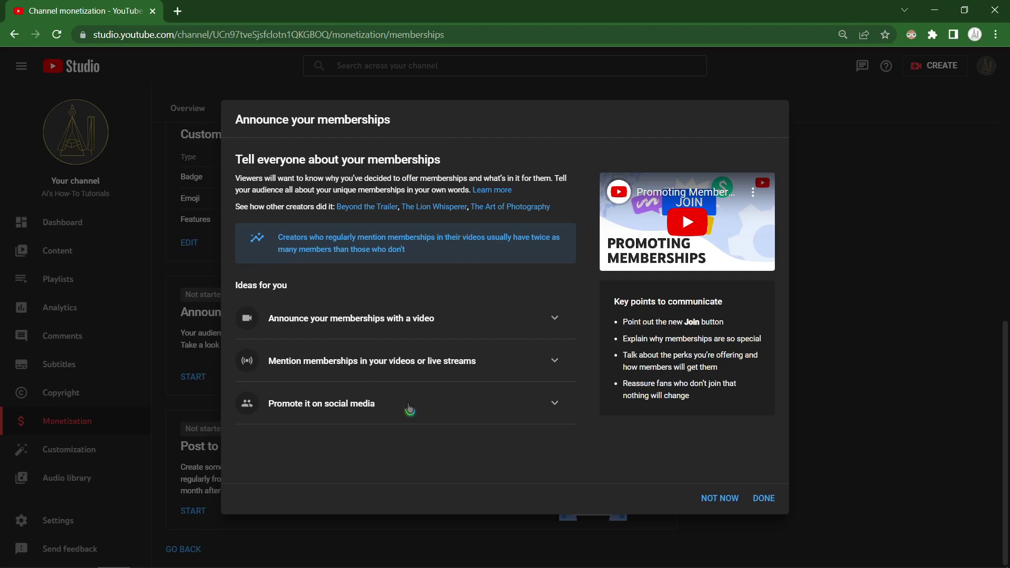
{"action": "left_click", "coordinate": [408, 406]}
{"action": "left_click", "coordinate": [419, 365]}
{"action": "left_click", "coordinate": [424, 322]}
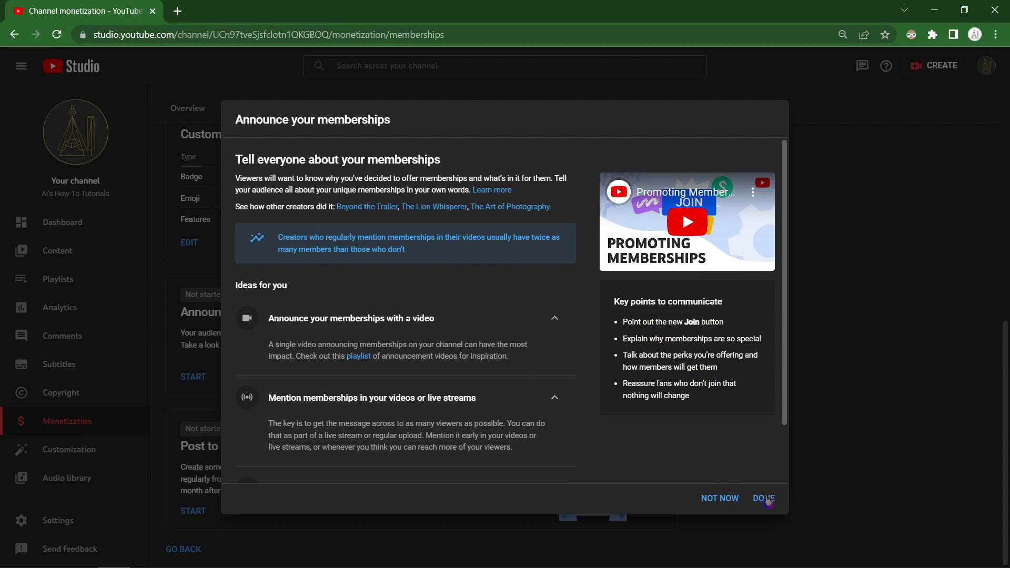
{"action": "scroll", "coordinate": [780, 472], "scroll_direction": "down", "scroll_amount": 2}
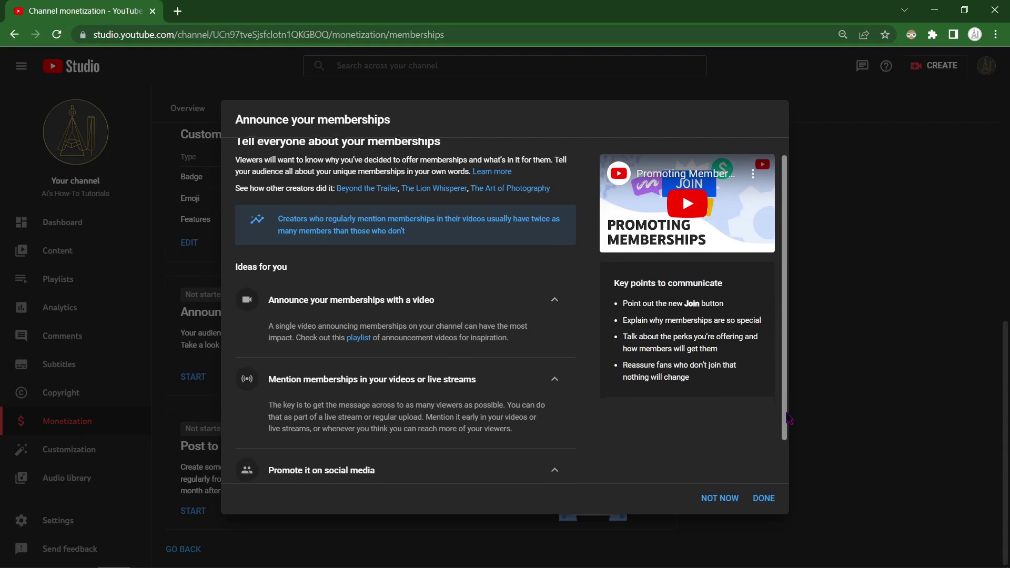
{"action": "scroll", "coordinate": [781, 472], "scroll_direction": "up", "scroll_amount": 2}
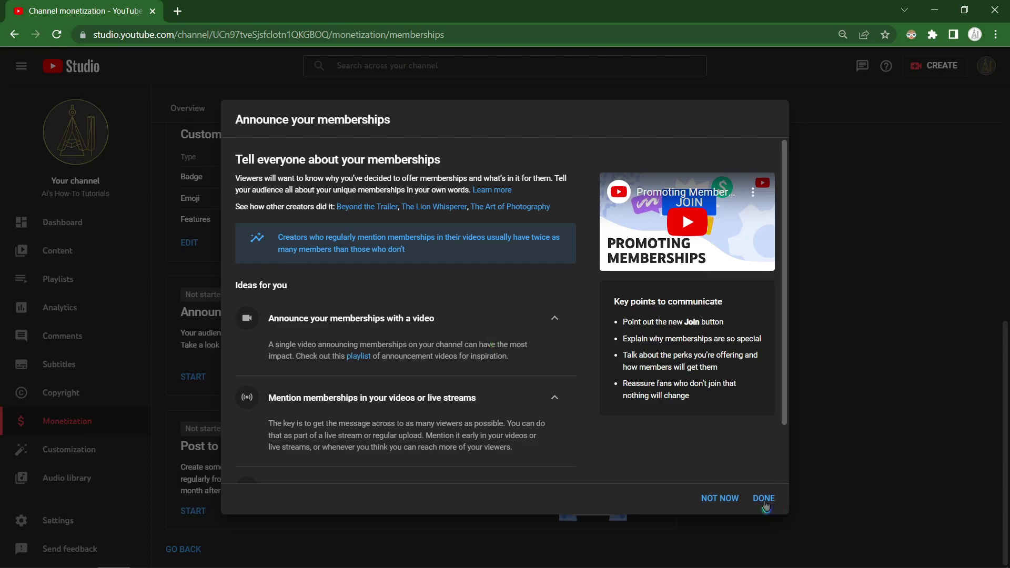
{"action": "left_click", "coordinate": [764, 499]}
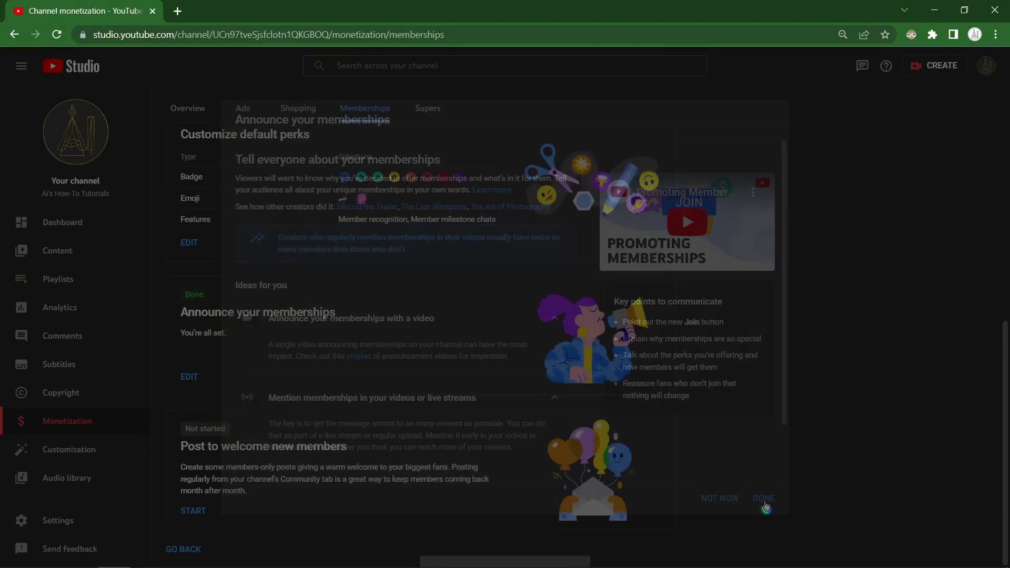
{"action": "scroll", "coordinate": [745, 453], "scroll_direction": "up", "scroll_amount": 1}
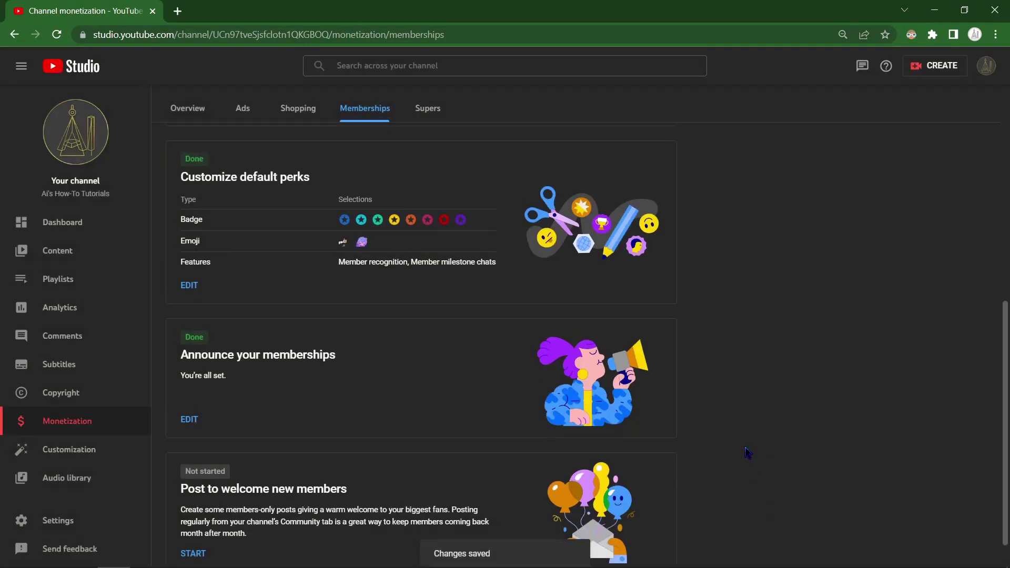
{"action": "scroll", "coordinate": [744, 453], "scroll_direction": "up", "scroll_amount": 3}
{"action": "scroll", "coordinate": [744, 453], "scroll_direction": "up", "scroll_amount": 3}
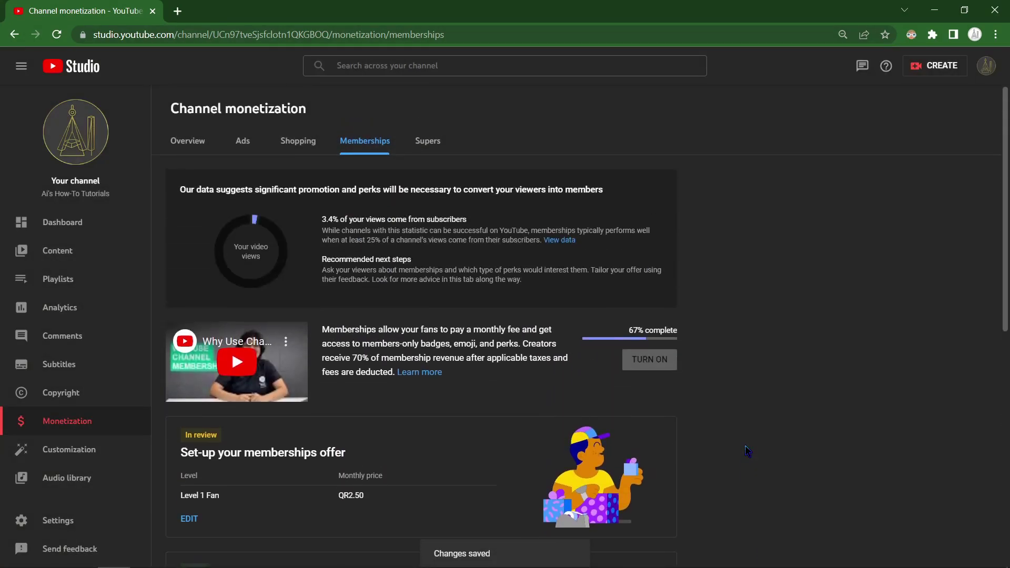
{"action": "scroll", "coordinate": [748, 452], "scroll_direction": "down", "scroll_amount": 1}
{"action": "scroll", "coordinate": [748, 451], "scroll_direction": "down", "scroll_amount": 4}
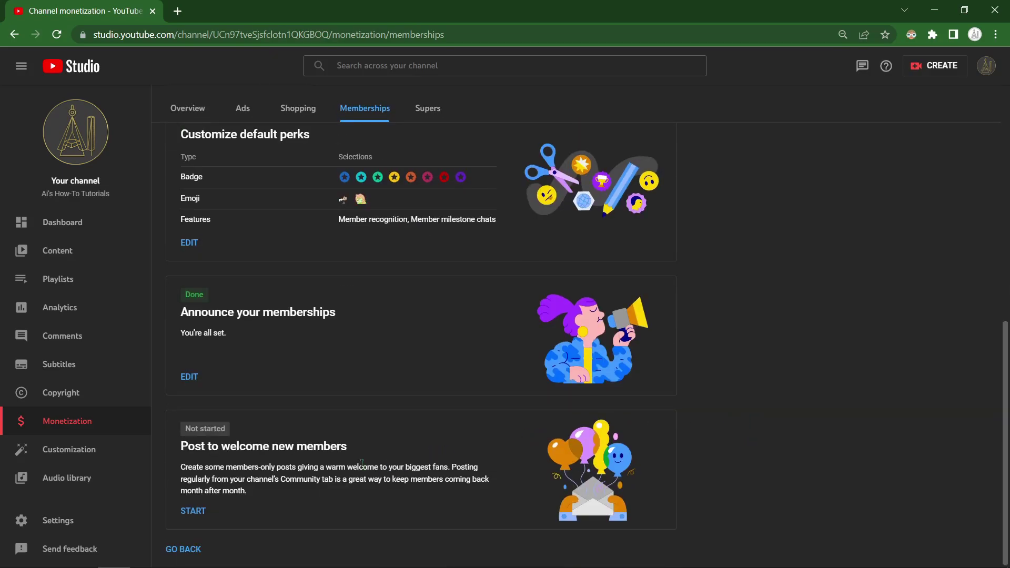
- Post the pasted members-only welcome message on Community, then close the channel tab
{"action": "left_click", "coordinate": [194, 514]}
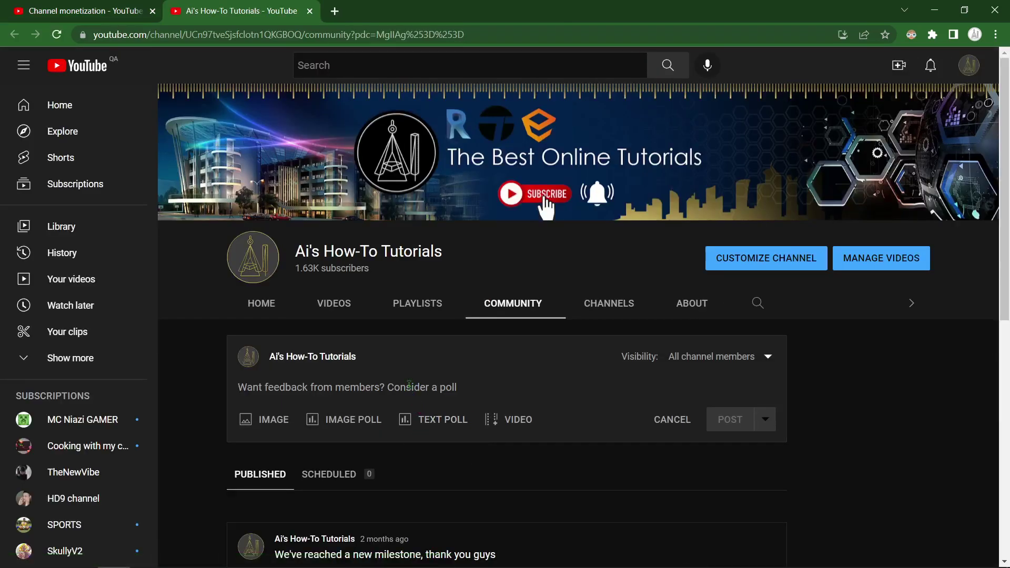
{"action": "type", "text": "Greetings Dear Members, First off, i'd like to say Thank you for becoming a member of my channel and I thank you once more for your support. Have a Great Day."}
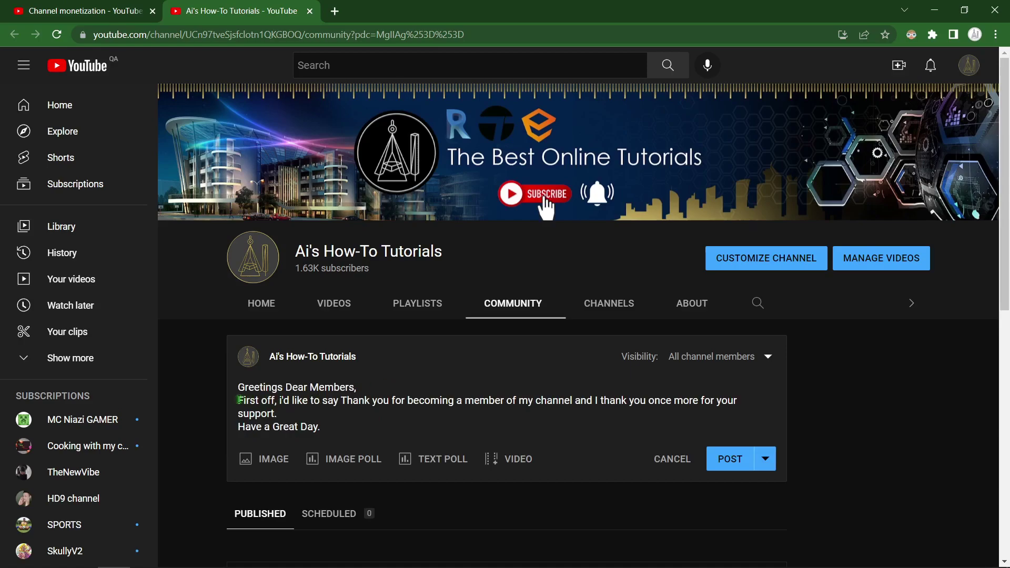
{"action": "key", "text": "Return"}
{"action": "key", "text": "Return"}
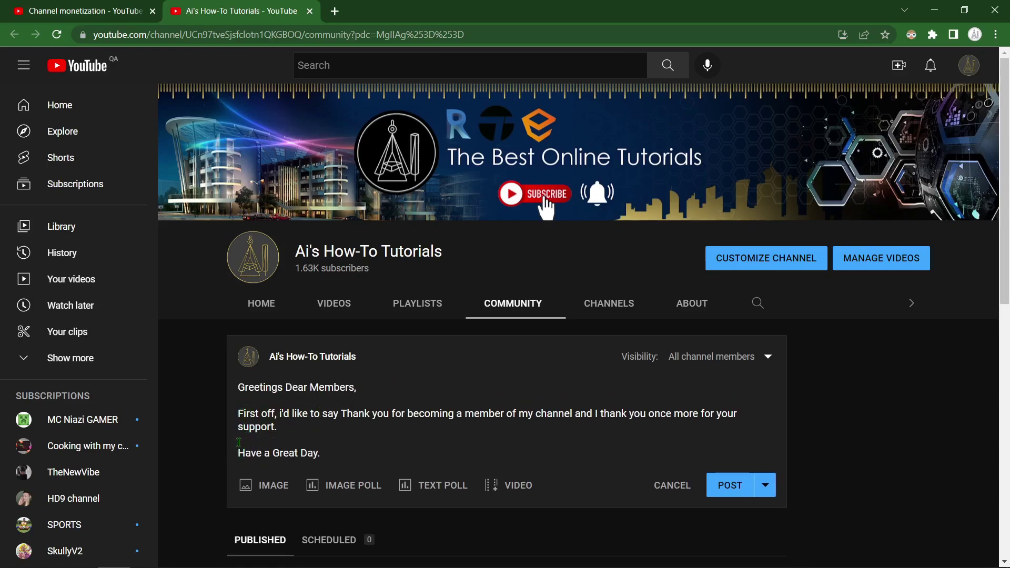
{"action": "left_click", "coordinate": [736, 490]}
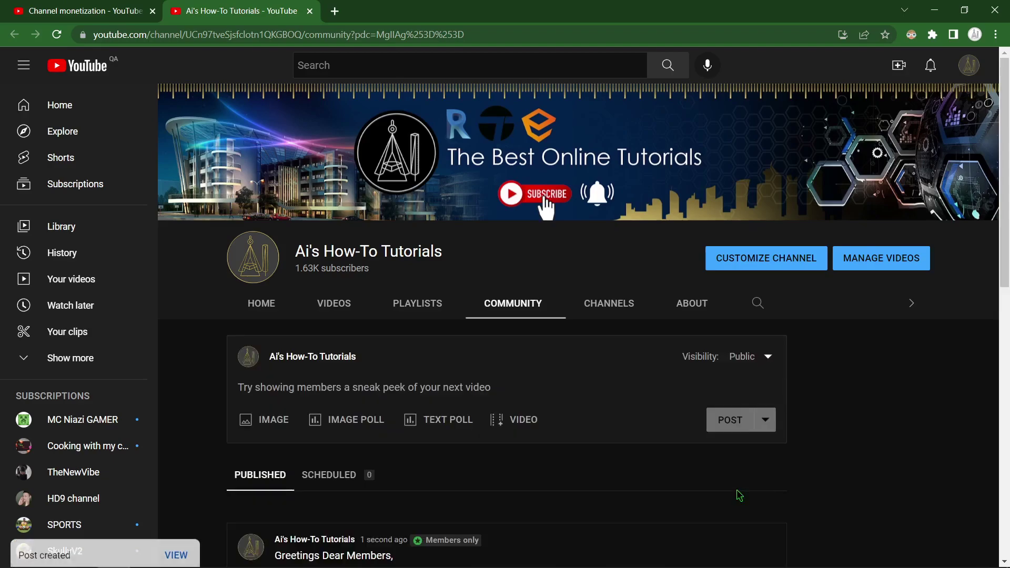
{"action": "middle_click", "coordinate": [284, 17]}
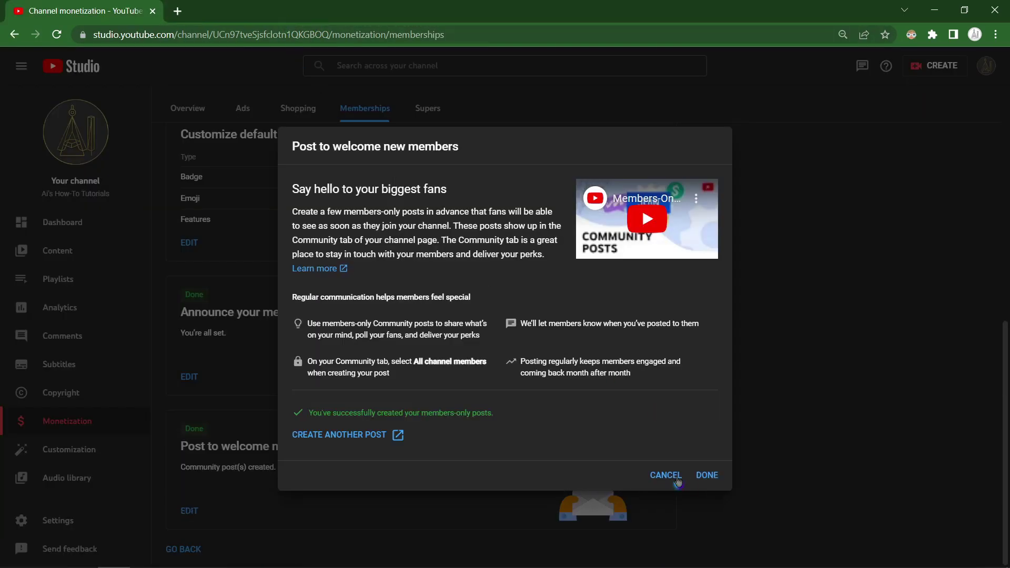
- Close the welcome-post editor dialog
{"action": "left_click", "coordinate": [708, 475]}
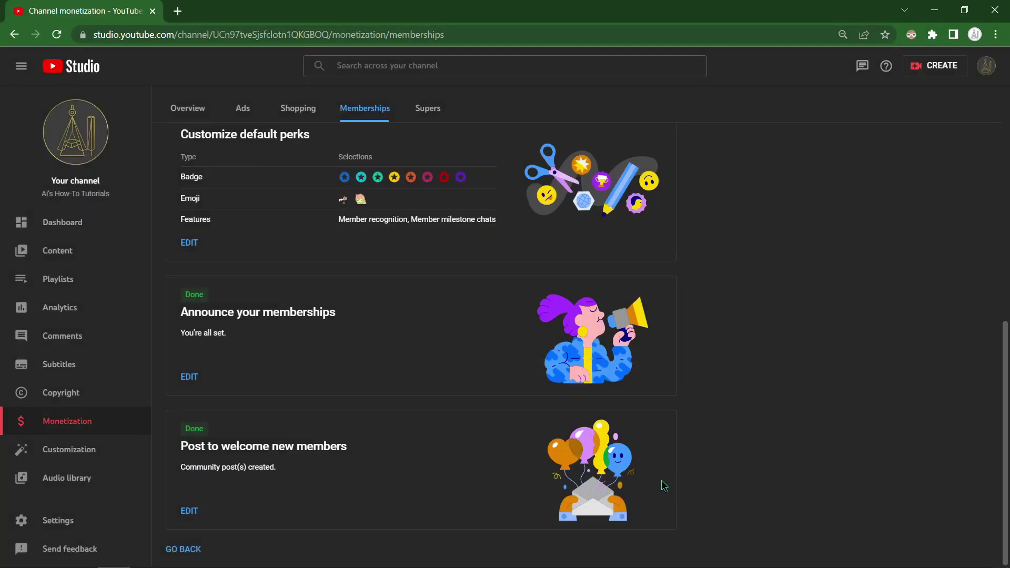
{"action": "scroll", "coordinate": [660, 480], "scroll_direction": "up", "scroll_amount": 1}
{"action": "scroll", "coordinate": [663, 483], "scroll_direction": "up", "scroll_amount": 3}
{"action": "scroll", "coordinate": [663, 485], "scroll_direction": "up", "scroll_amount": 2}
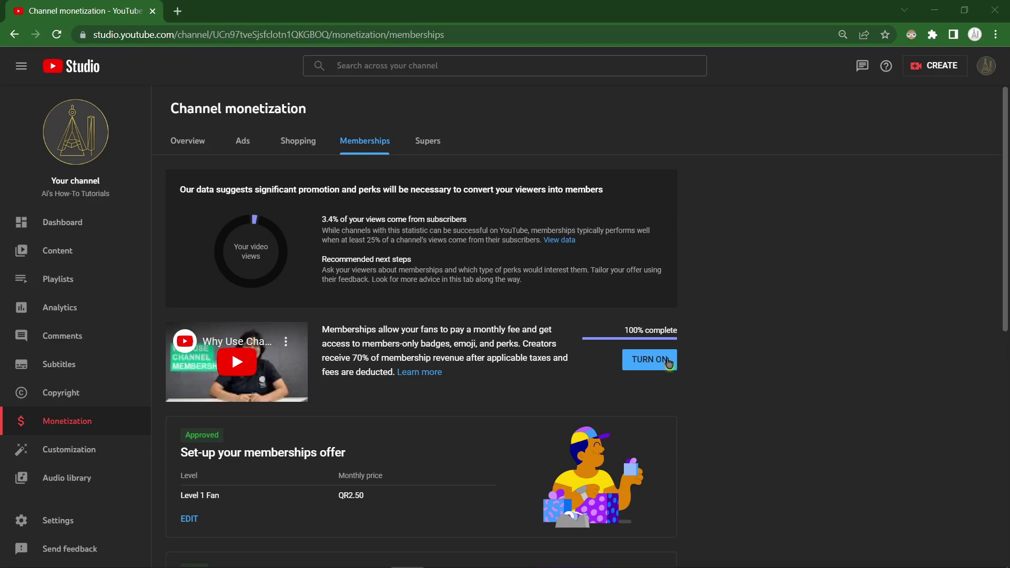
{"action": "scroll", "coordinate": [669, 363], "scroll_direction": "down", "scroll_amount": 2}
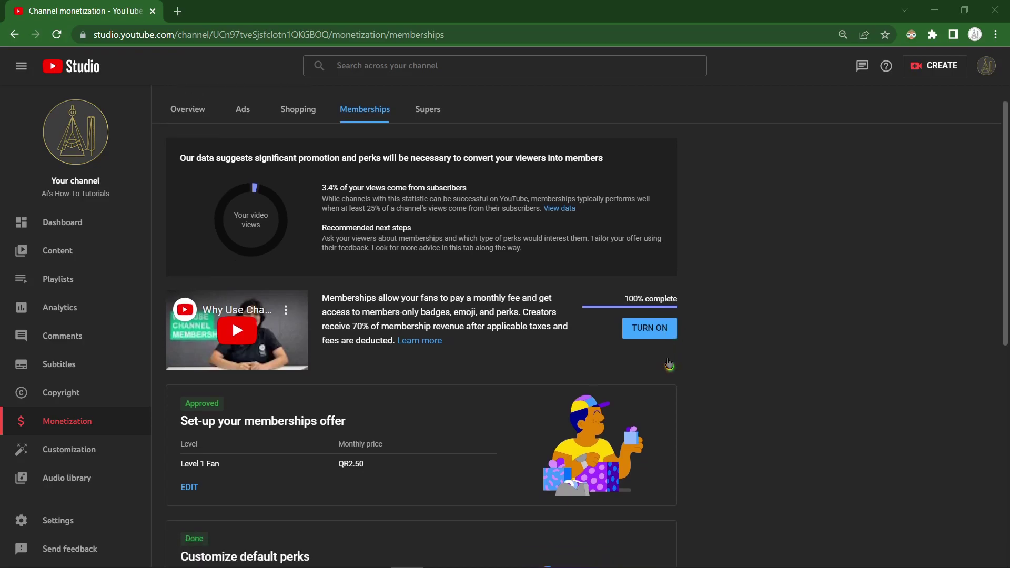
{"action": "scroll", "coordinate": [669, 363], "scroll_direction": "down", "scroll_amount": 2}
{"action": "scroll", "coordinate": [668, 363], "scroll_direction": "down", "scroll_amount": 2}
{"action": "scroll", "coordinate": [669, 364], "scroll_direction": "down", "scroll_amount": 1}
{"action": "scroll", "coordinate": [668, 364], "scroll_direction": "down", "scroll_amount": 1}
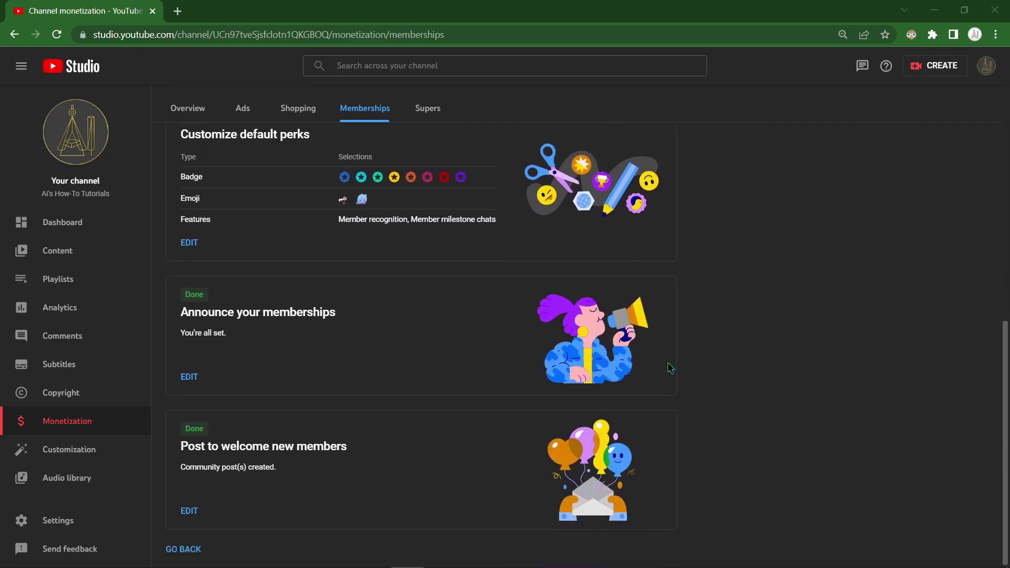
{"action": "scroll", "coordinate": [668, 367], "scroll_direction": "up", "scroll_amount": 2}
{"action": "scroll", "coordinate": [669, 371], "scroll_direction": "up", "scroll_amount": 1}
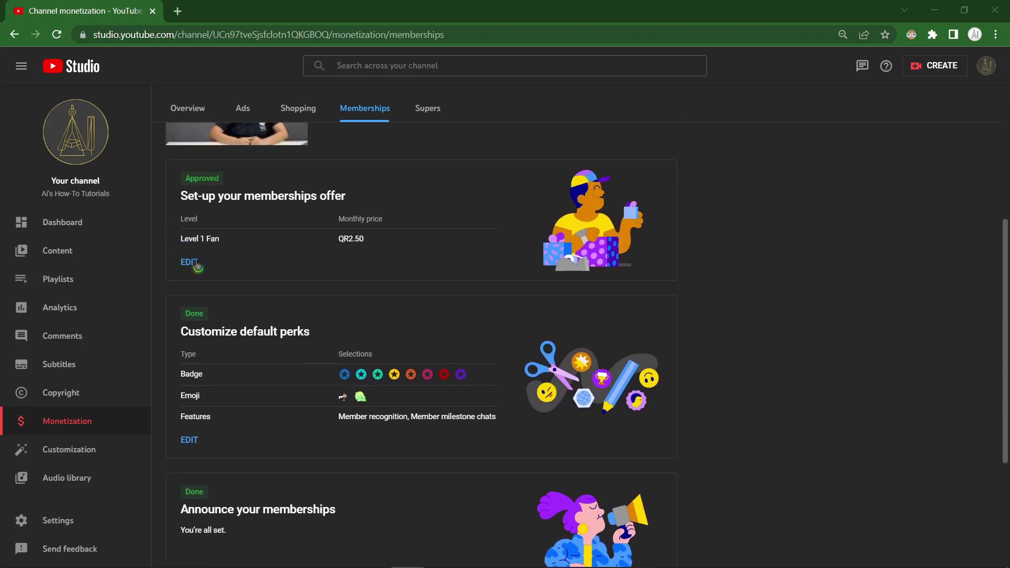
- Edit Level 1 Fan, try a new perk and second level, then discard all changes
{"action": "left_click", "coordinate": [189, 263]}
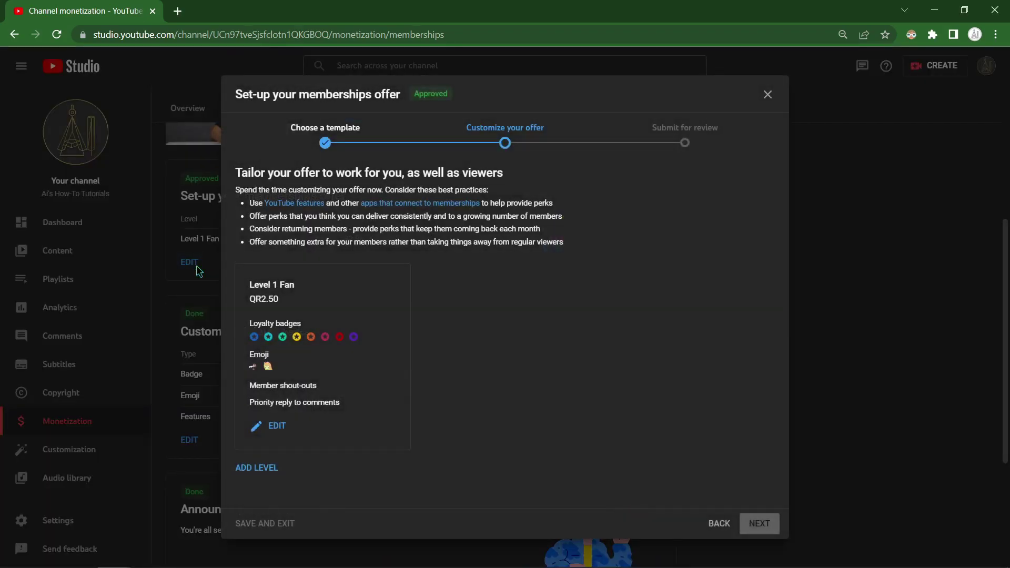
{"action": "left_click", "coordinate": [273, 430]}
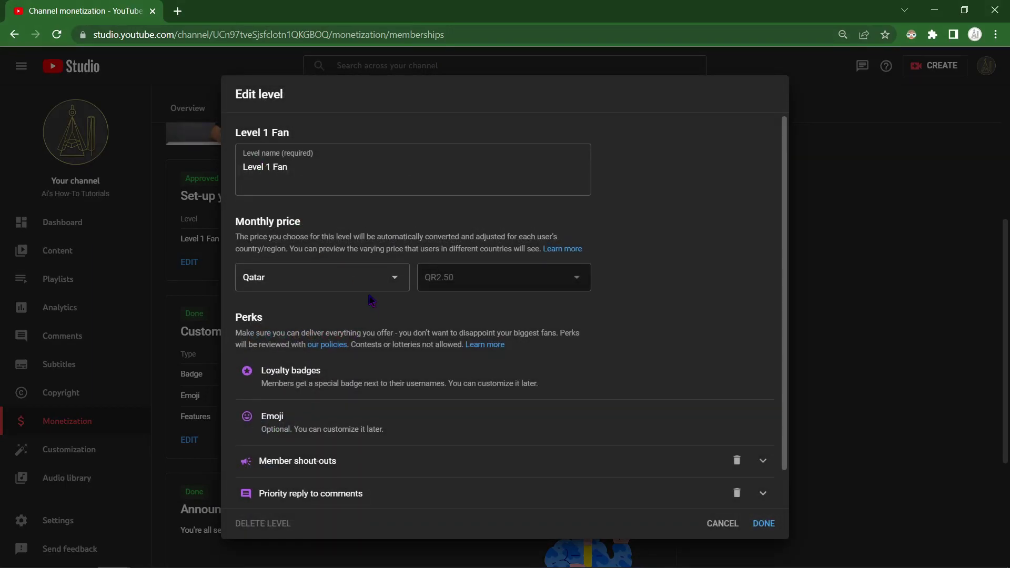
{"action": "scroll", "coordinate": [283, 356], "scroll_direction": "down", "scroll_amount": 1}
{"action": "left_click", "coordinate": [268, 483]}
{"action": "scroll", "coordinate": [416, 463], "scroll_direction": "down", "scroll_amount": 3}
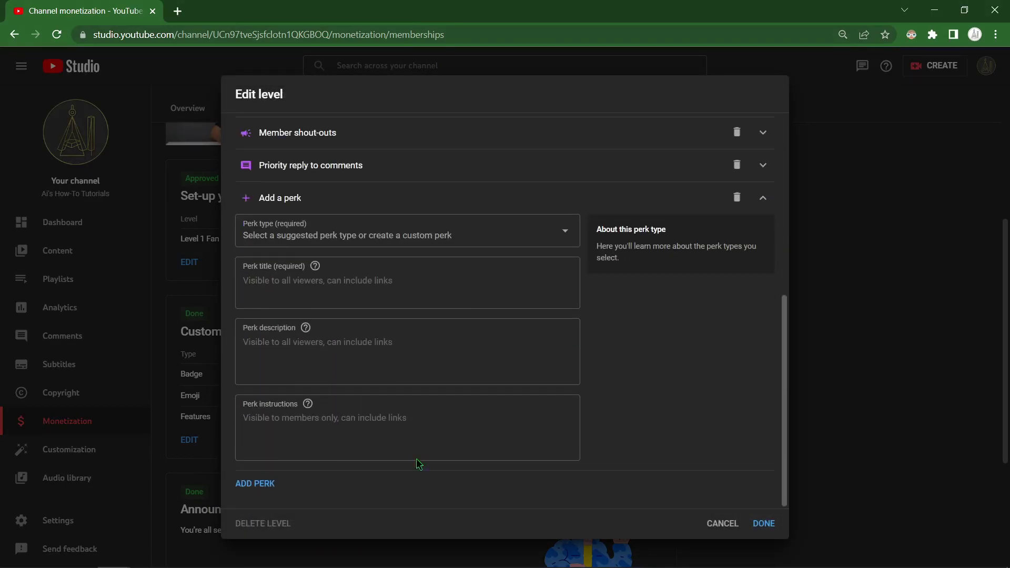
{"action": "left_click", "coordinate": [725, 526]}
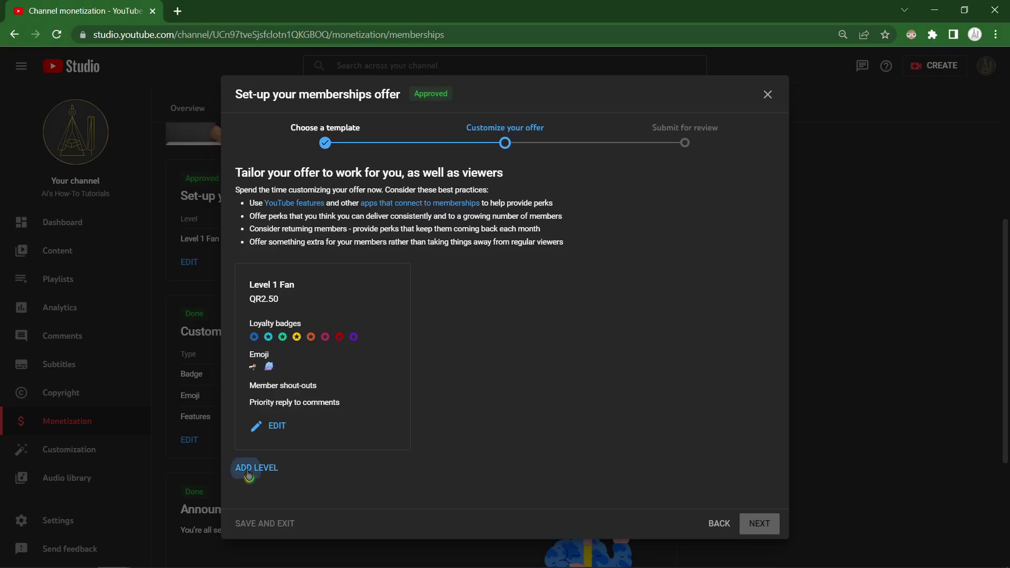
{"action": "left_click", "coordinate": [251, 471]}
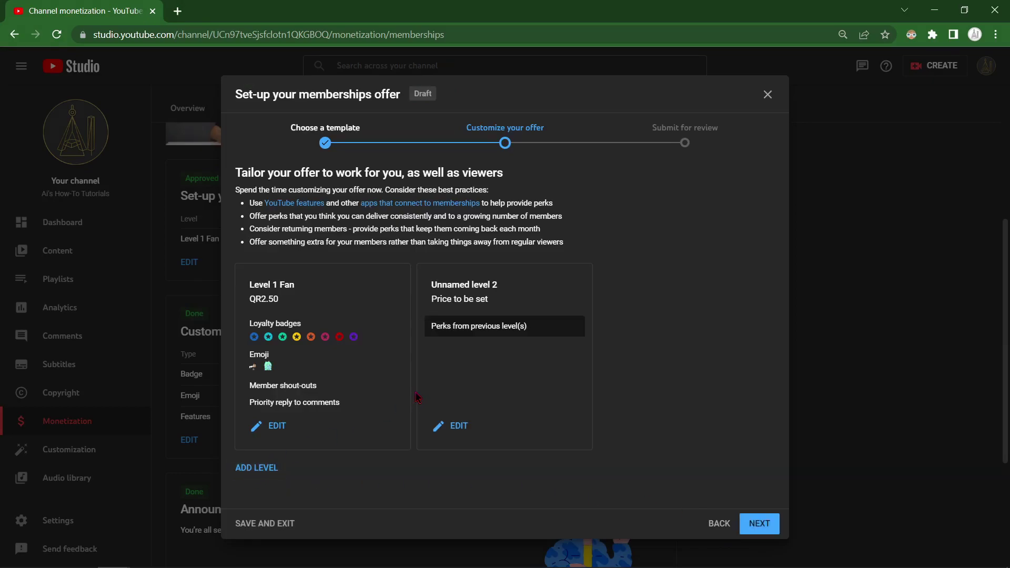
{"action": "left_click", "coordinate": [767, 94]}
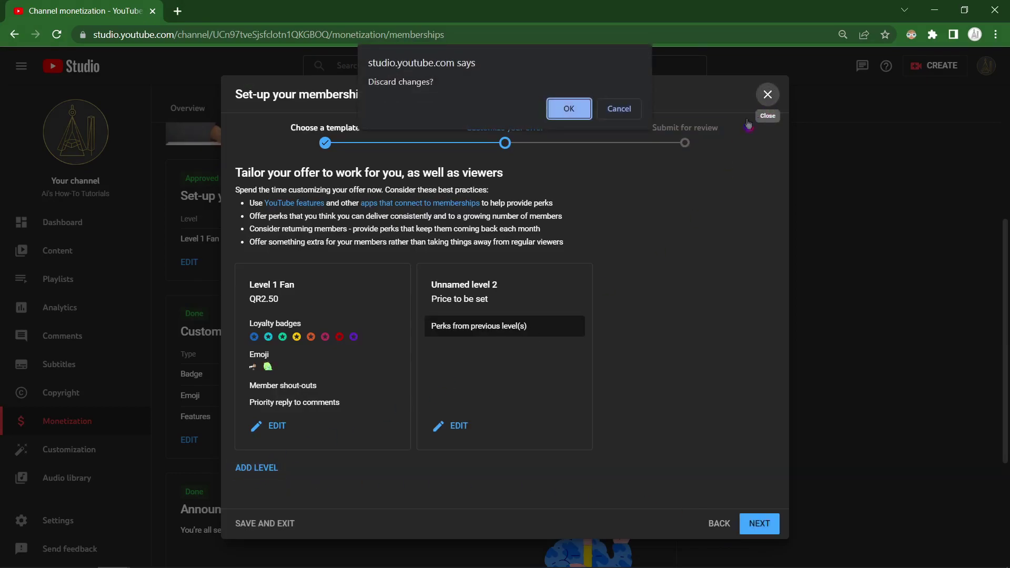
{"action": "left_click", "coordinate": [565, 113]}
{"action": "scroll", "coordinate": [255, 406], "scroll_direction": "down", "scroll_amount": 2}
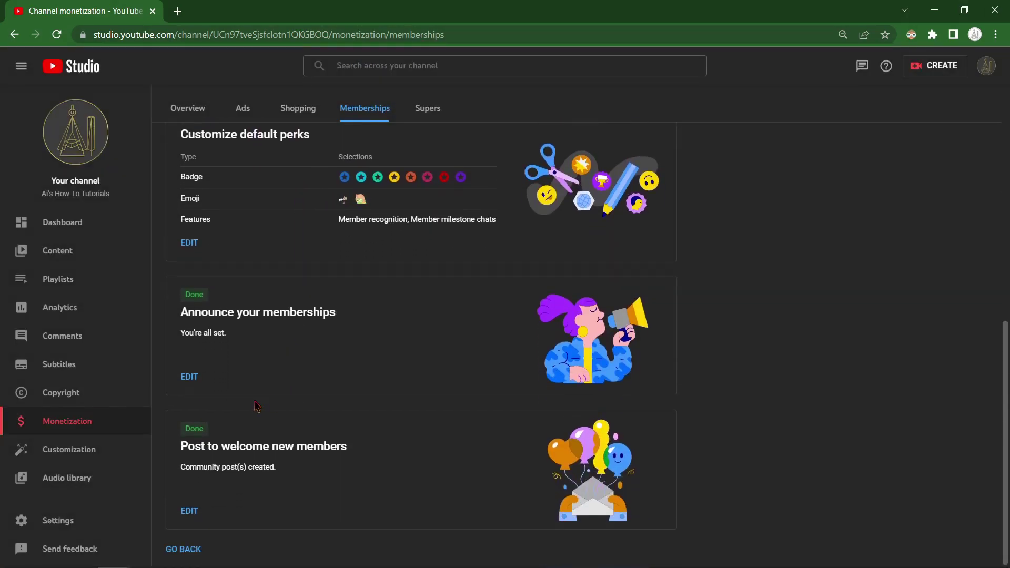
{"action": "scroll", "coordinate": [208, 384], "scroll_direction": "up", "scroll_amount": 2}
{"action": "left_click", "coordinate": [189, 375]}
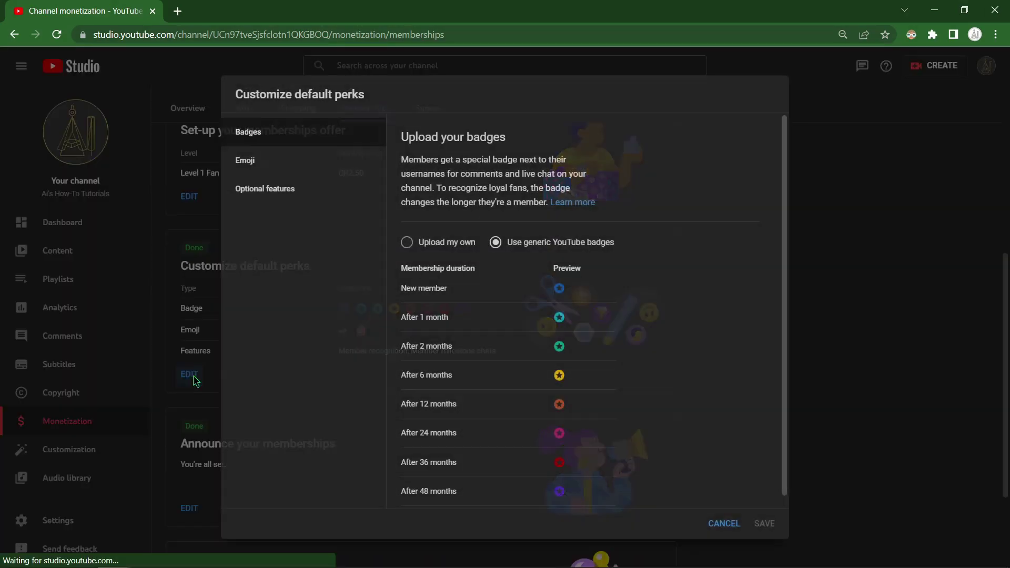
{"action": "left_click", "coordinate": [253, 161]}
{"action": "scroll", "coordinate": [519, 383], "scroll_direction": "down", "scroll_amount": 3}
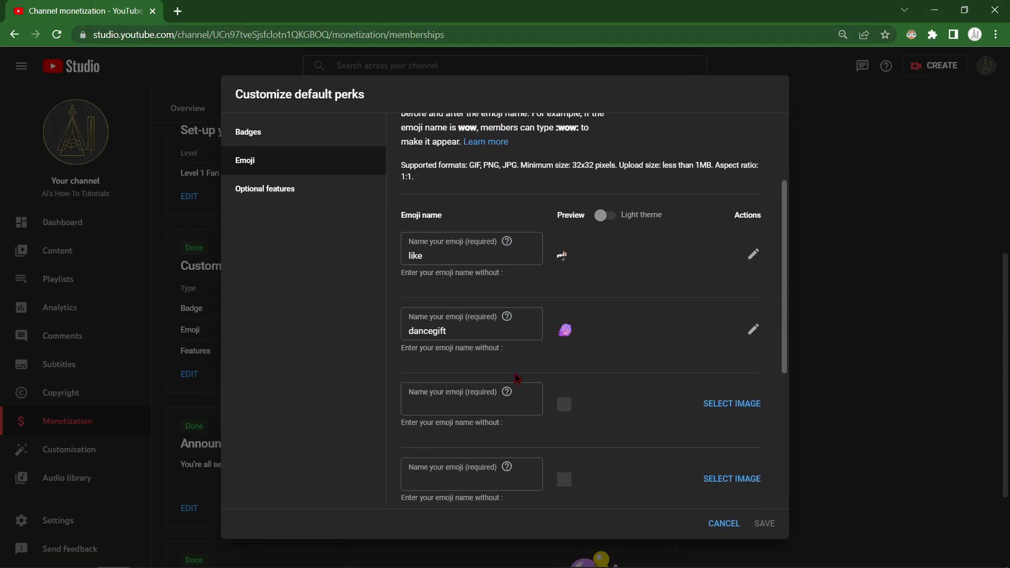
{"action": "scroll", "coordinate": [588, 401], "scroll_direction": "down", "scroll_amount": 2}
{"action": "scroll", "coordinate": [588, 402], "scroll_direction": "down", "scroll_amount": 1}
{"action": "scroll", "coordinate": [591, 405], "scroll_direction": "down", "scroll_amount": 3}
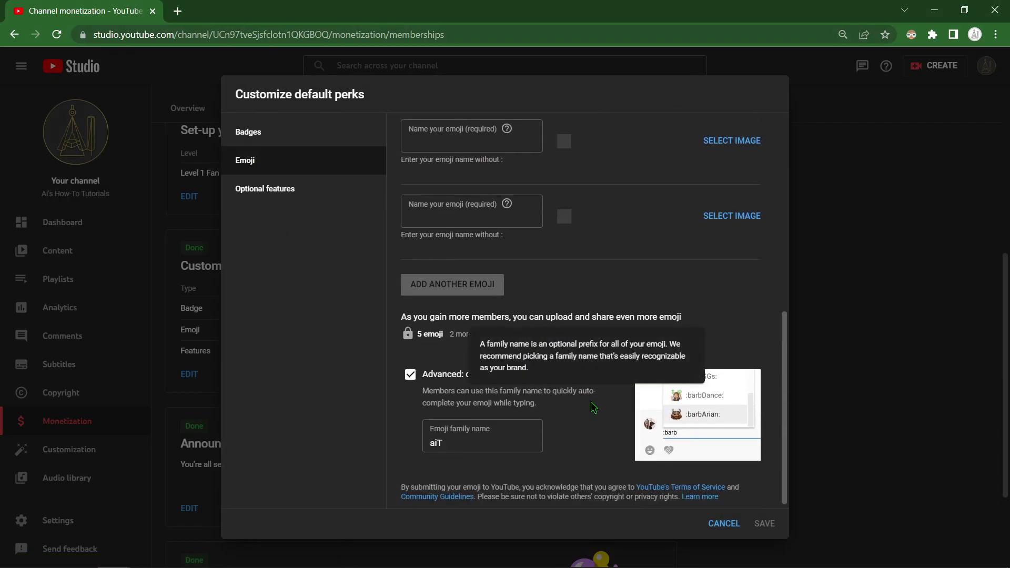
{"action": "left_click", "coordinate": [717, 528]}
{"action": "scroll", "coordinate": [695, 510], "scroll_direction": "up", "scroll_amount": 3}
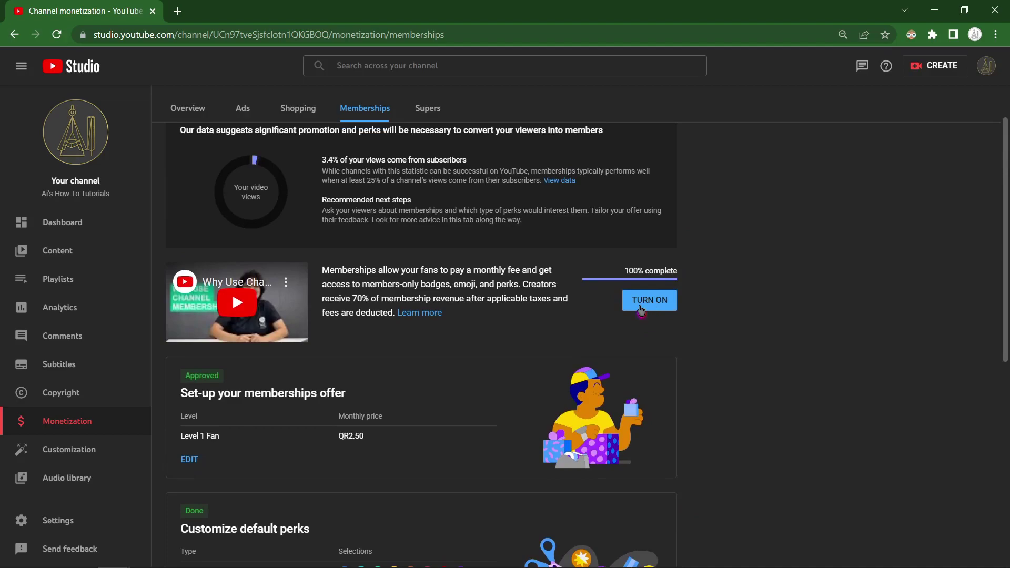
- Press TURN ON beside the 100% complete setup progress bar
{"action": "left_click", "coordinate": [649, 304]}
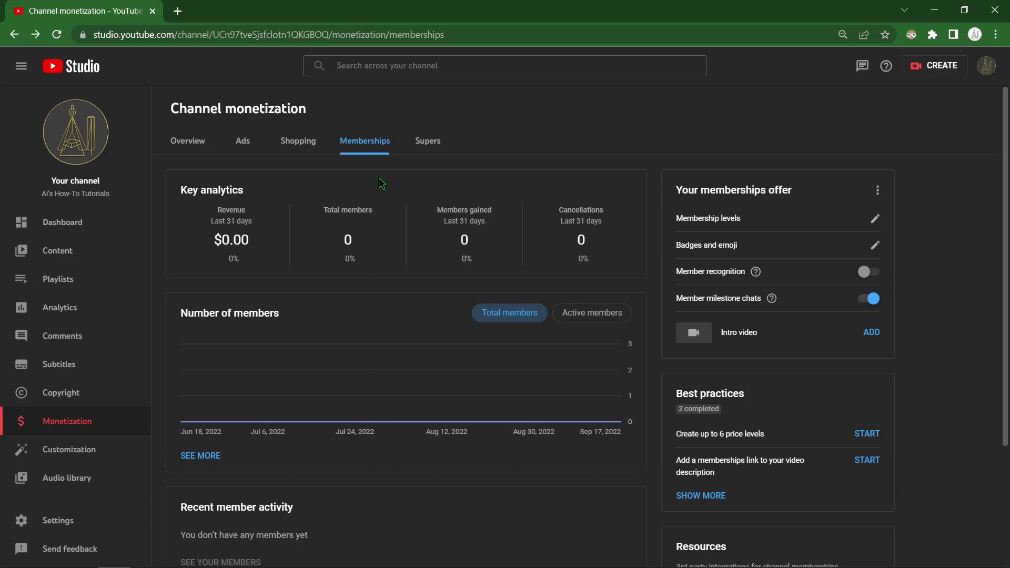
- Toggle the members chart between Active and total members, then view revenue details
{"action": "left_click", "coordinate": [587, 321]}
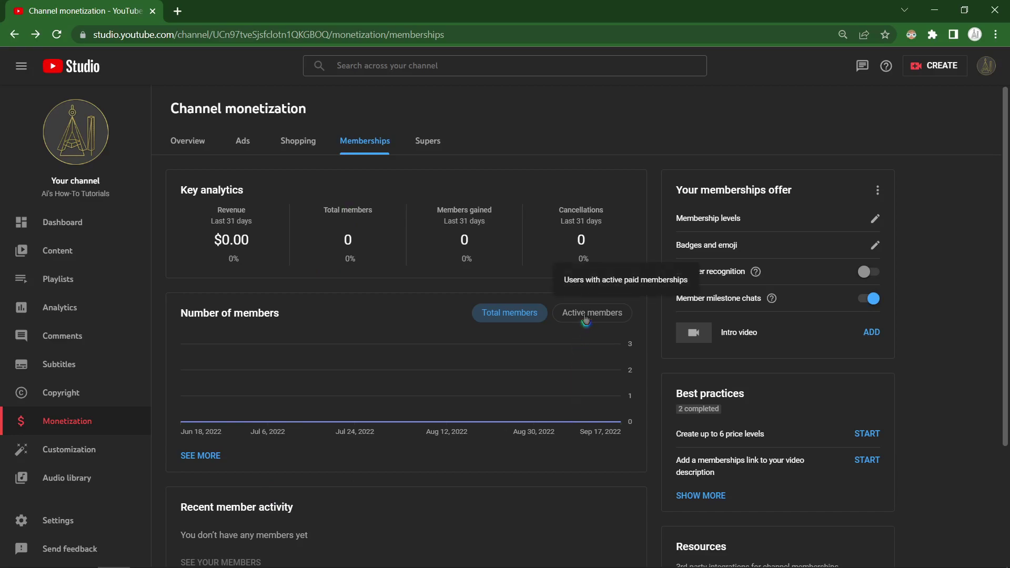
{"action": "left_click", "coordinate": [523, 316]}
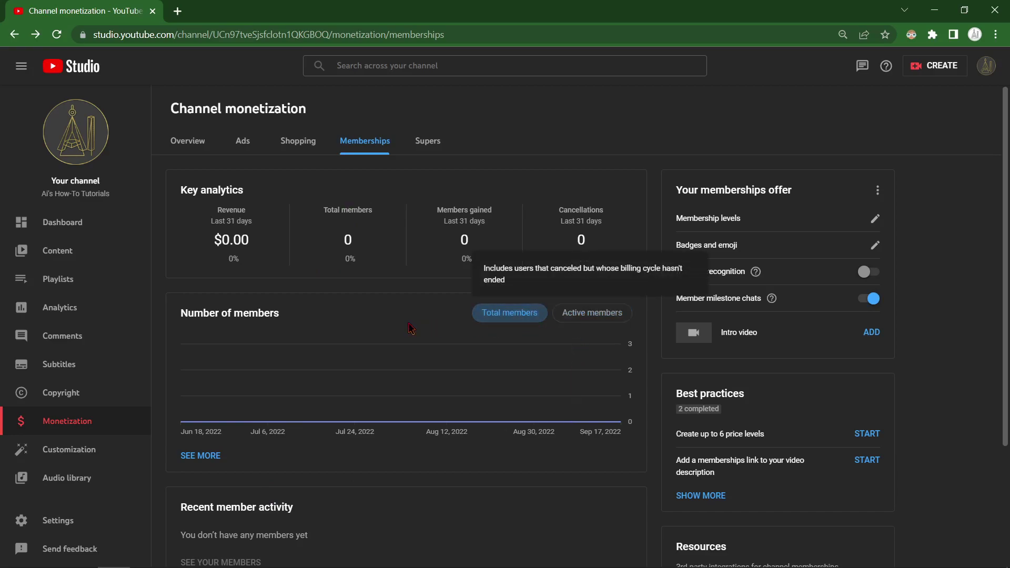
{"action": "left_click", "coordinate": [228, 245]}
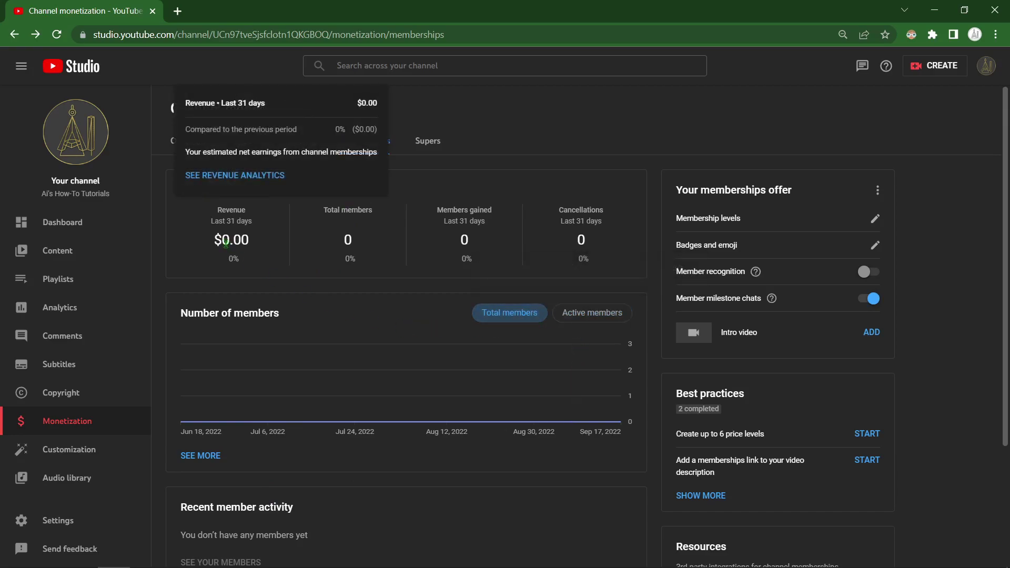
{"action": "scroll", "coordinate": [227, 244], "scroll_direction": "down", "scroll_amount": 3}
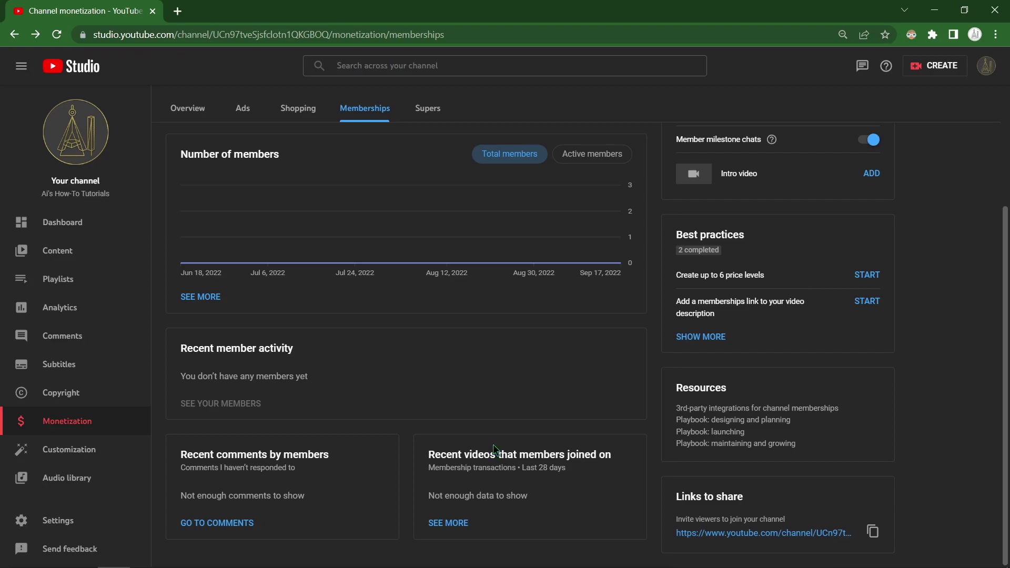
{"action": "scroll", "coordinate": [494, 450], "scroll_direction": "up", "scroll_amount": 2}
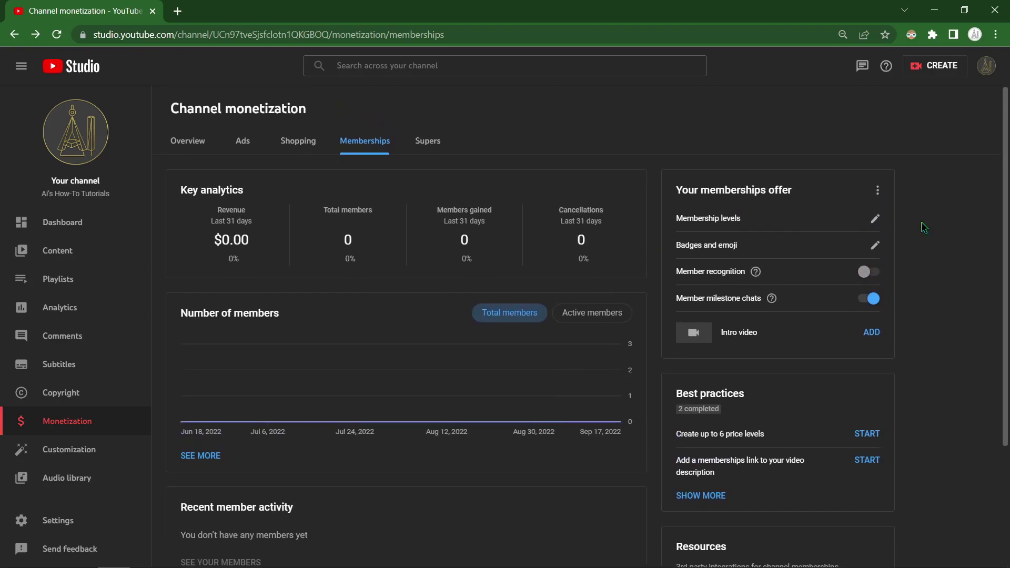
{"action": "left_click", "coordinate": [878, 191]}
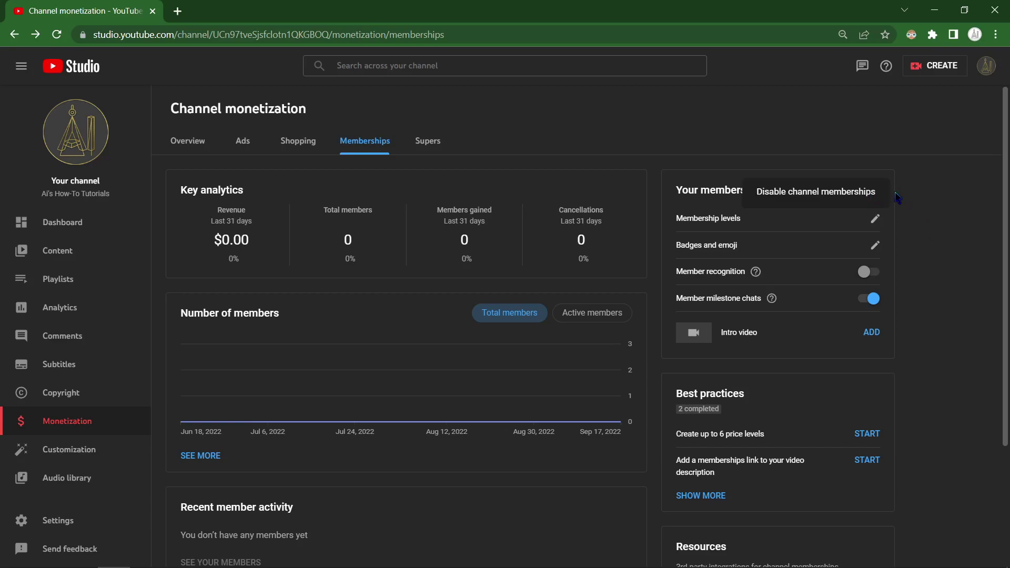
{"action": "left_click", "coordinate": [930, 199]}
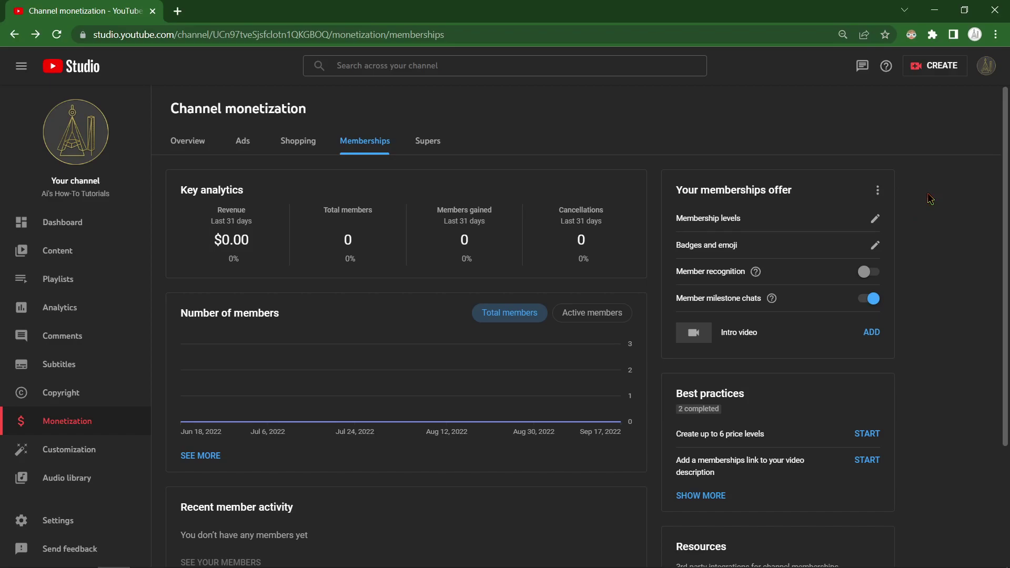
{"action": "left_click", "coordinate": [875, 219]}
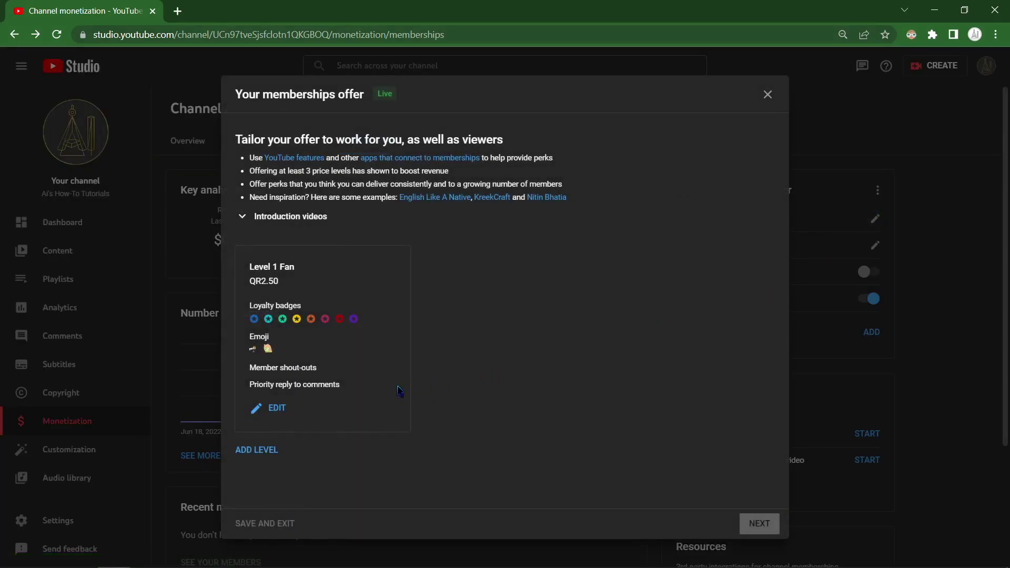
{"action": "left_click", "coordinate": [285, 413]}
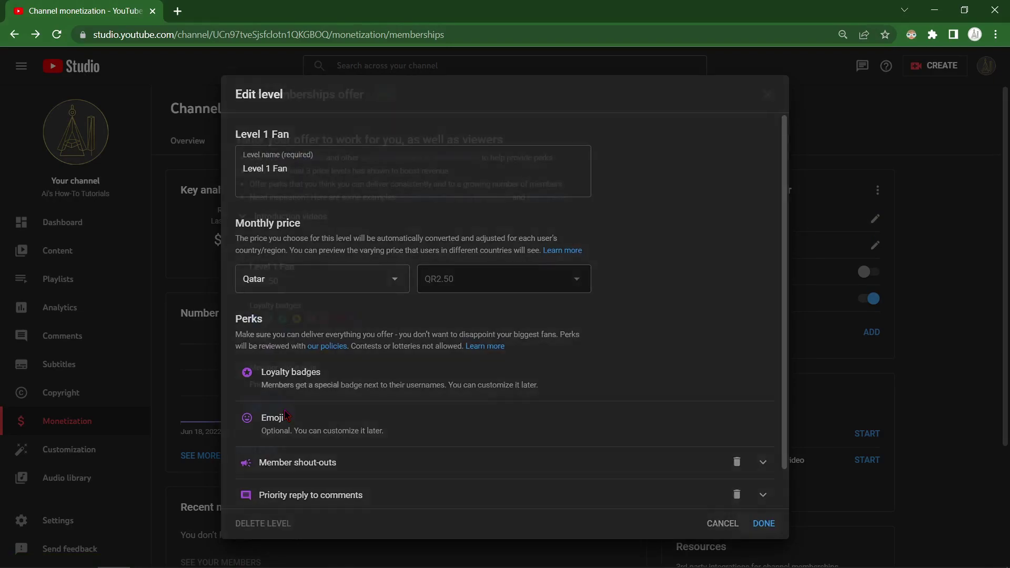
{"action": "key", "text": "Escape"}
{"action": "left_click", "coordinate": [268, 456]}
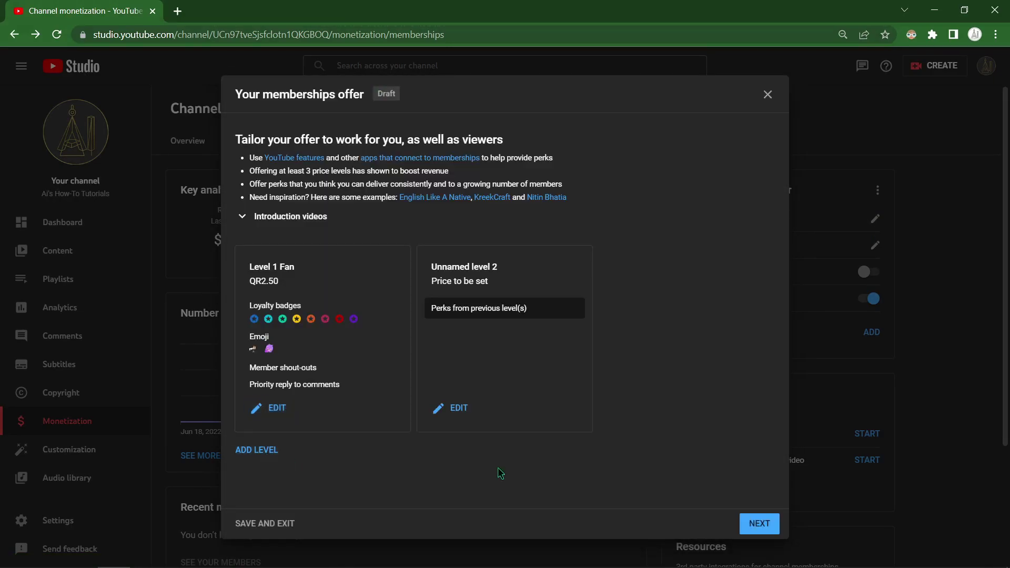
{"action": "left_click", "coordinate": [769, 96]}
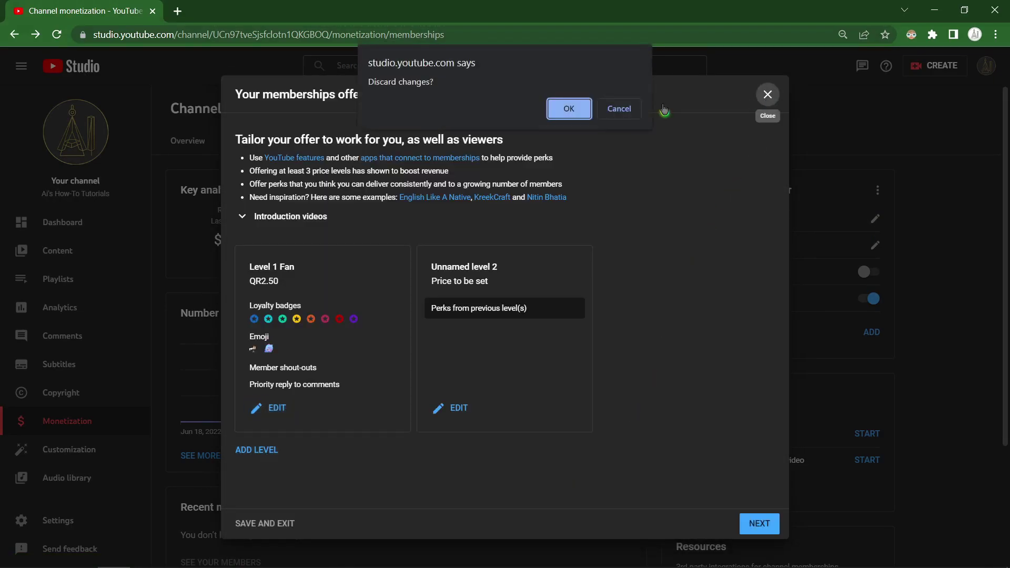
{"action": "left_click", "coordinate": [574, 108]}
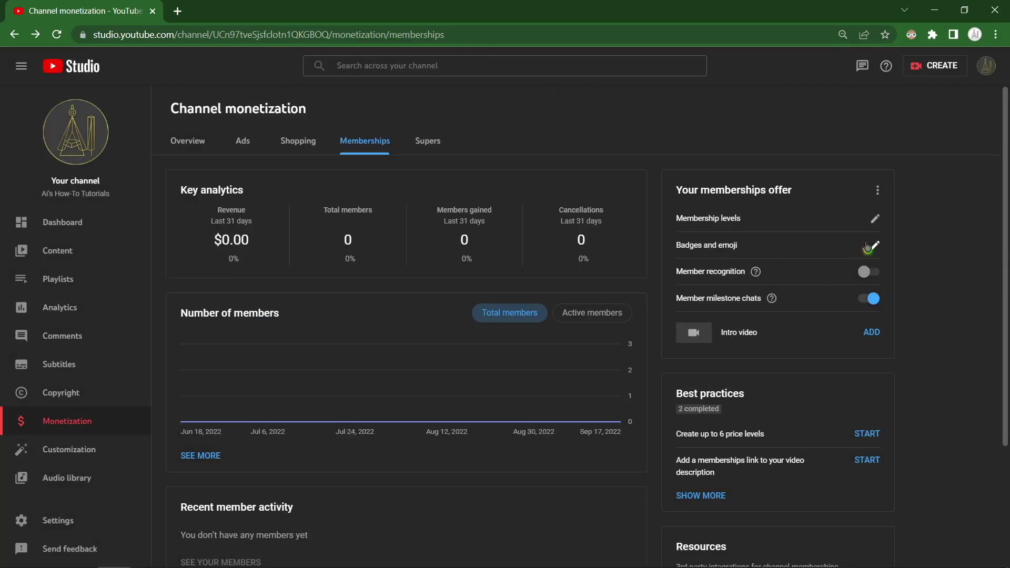
- Open badges and emoji settings, view the custom emoji, and cancel without saving
{"action": "left_click", "coordinate": [874, 245]}
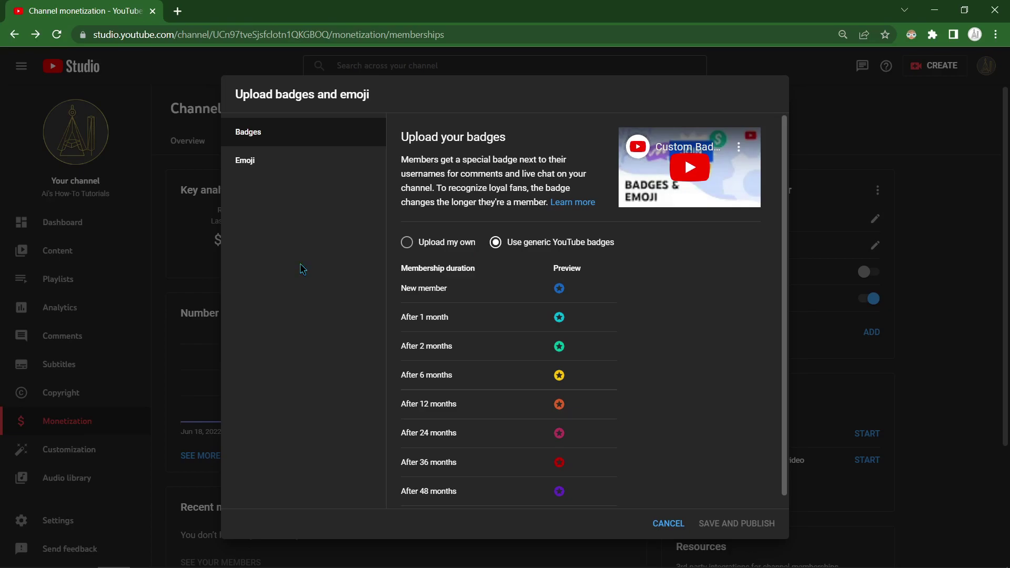
{"action": "left_click", "coordinate": [300, 162]}
{"action": "scroll", "coordinate": [567, 378], "scroll_direction": "down", "scroll_amount": 2}
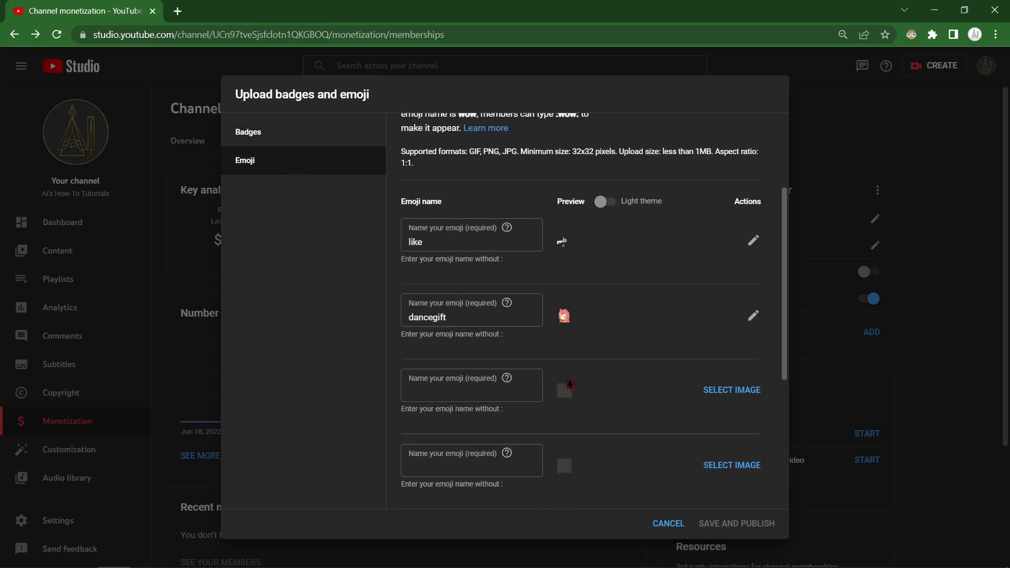
{"action": "scroll", "coordinate": [568, 378], "scroll_direction": "down", "scroll_amount": 2}
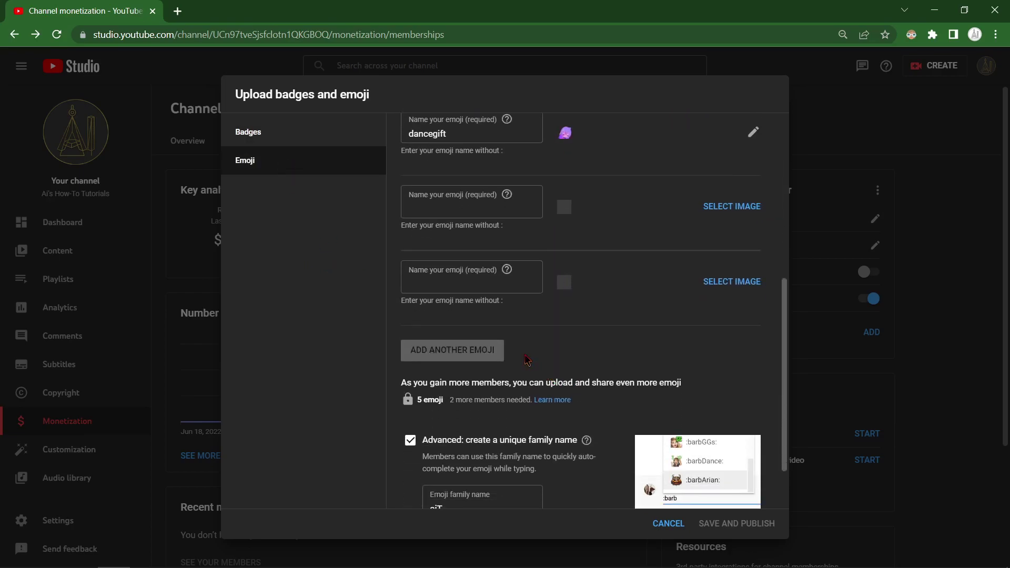
{"action": "scroll", "coordinate": [526, 360], "scroll_direction": "down", "scroll_amount": 2}
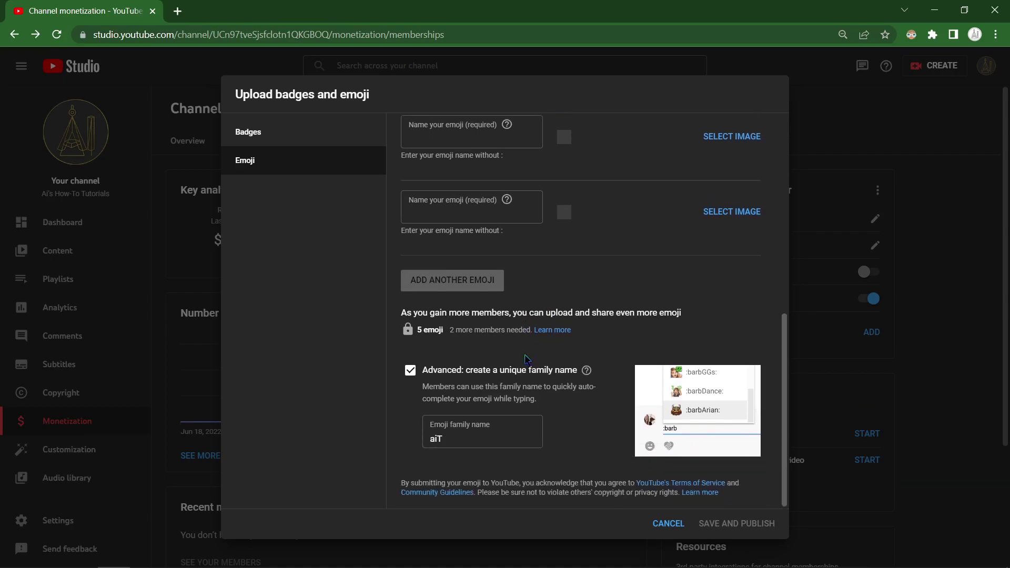
{"action": "left_click", "coordinate": [664, 534]}
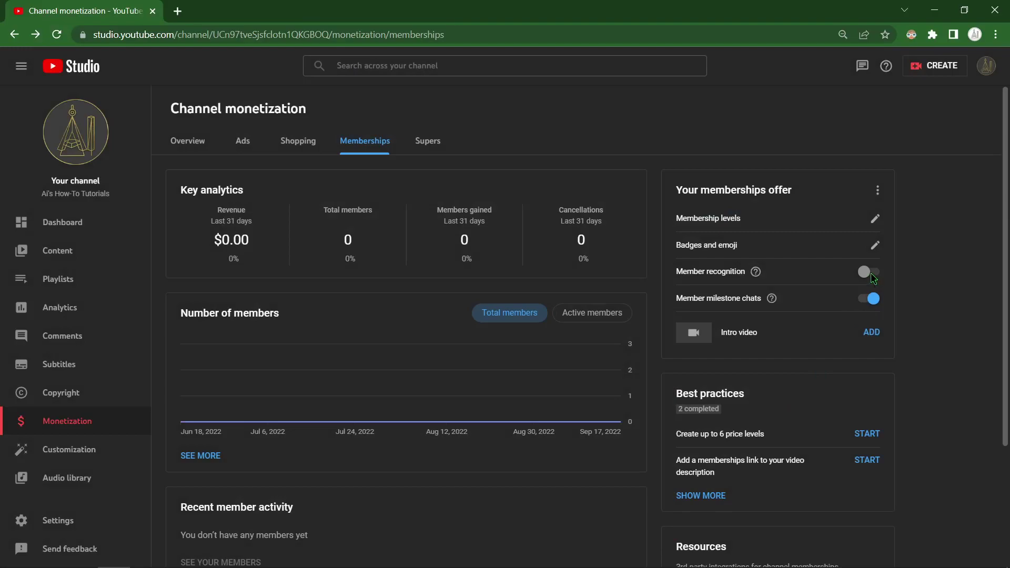
{"action": "left_click", "coordinate": [868, 272]}
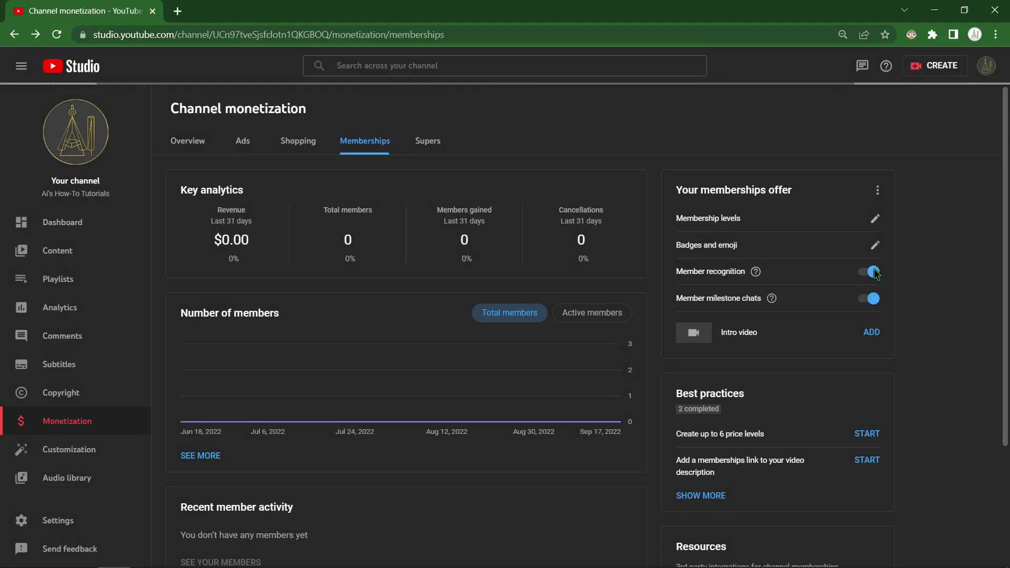
{"action": "left_click", "coordinate": [872, 272]}
{"action": "scroll", "coordinate": [907, 283], "scroll_direction": "down", "scroll_amount": 1}
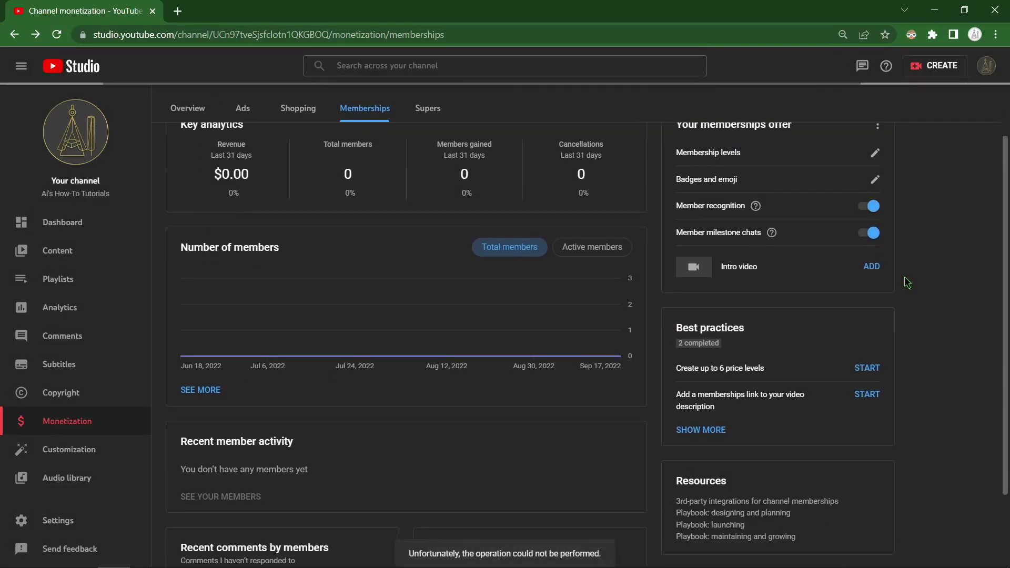
{"action": "scroll", "coordinate": [907, 283], "scroll_direction": "up", "scroll_amount": 1}
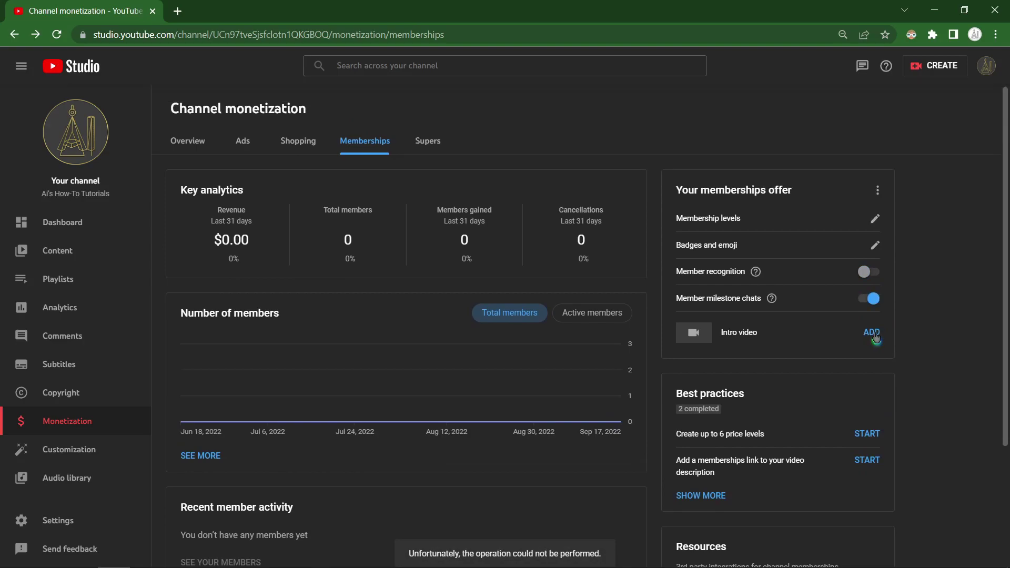
{"action": "left_click", "coordinate": [873, 337]}
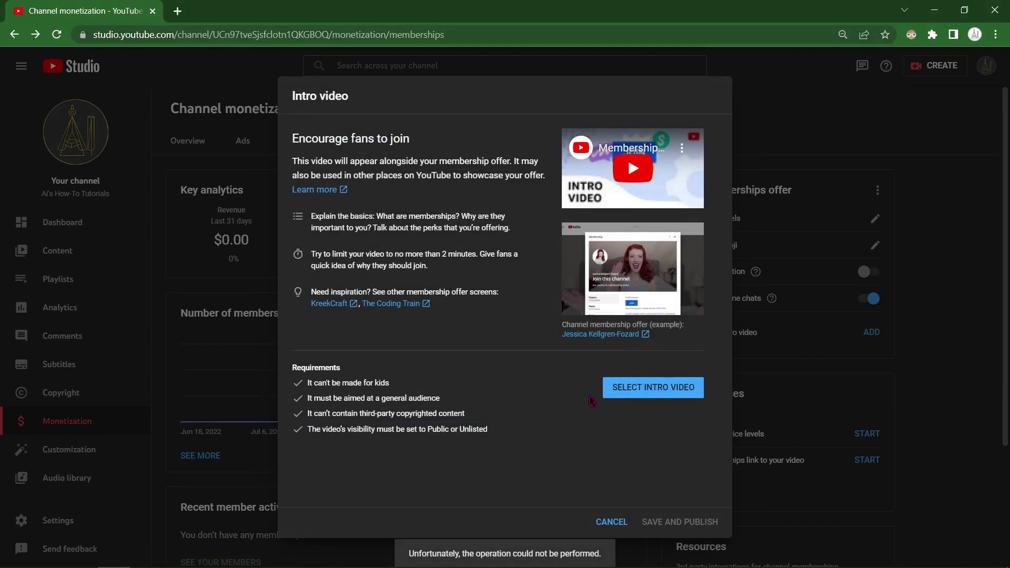
{"action": "left_click_drag", "start_coordinate": [293, 367], "coordinate": [493, 434]}
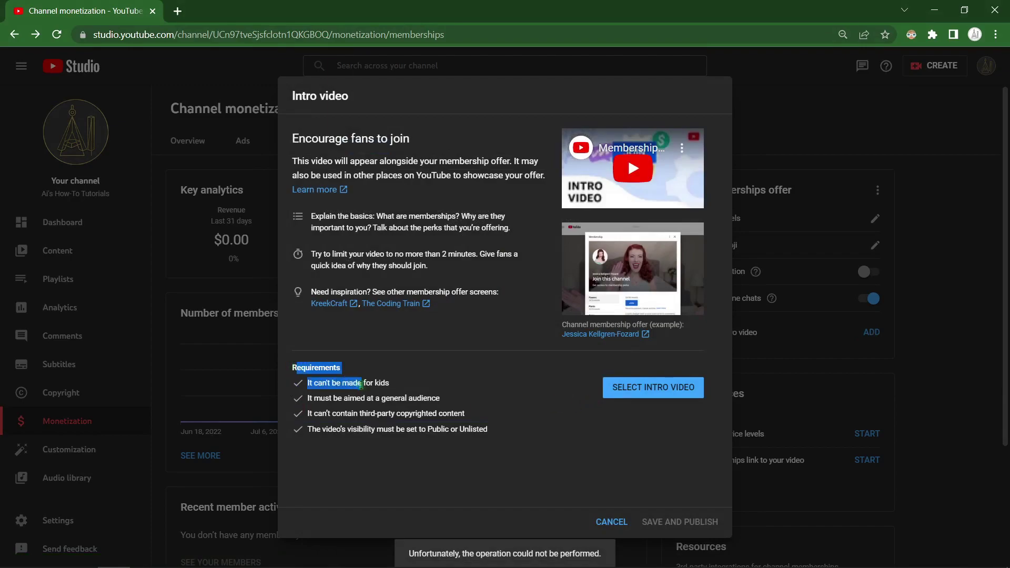
{"action": "left_click", "coordinate": [497, 434]}
{"action": "left_click", "coordinate": [655, 393]}
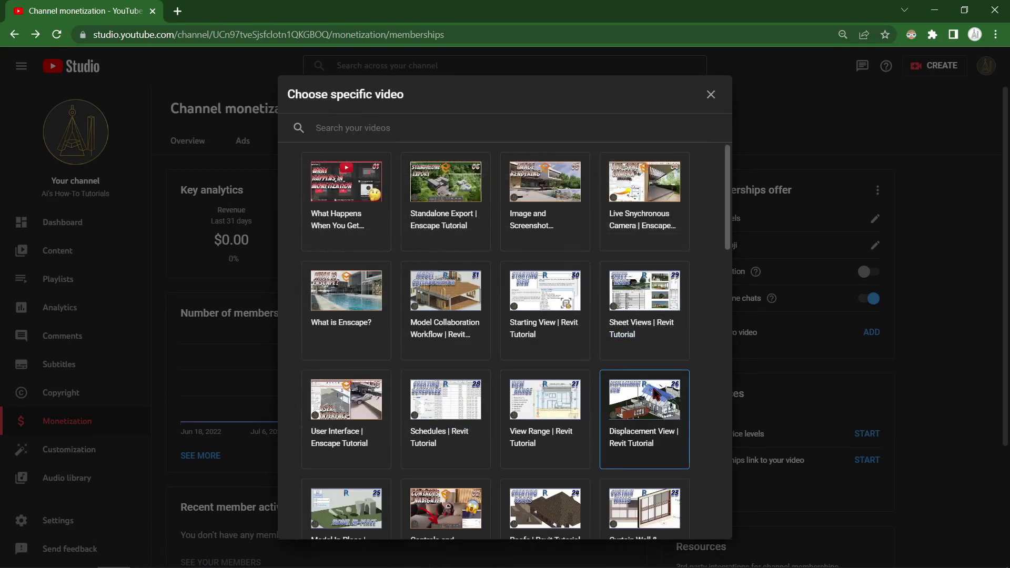
{"action": "scroll", "coordinate": [722, 248], "scroll_direction": "down", "scroll_amount": 2}
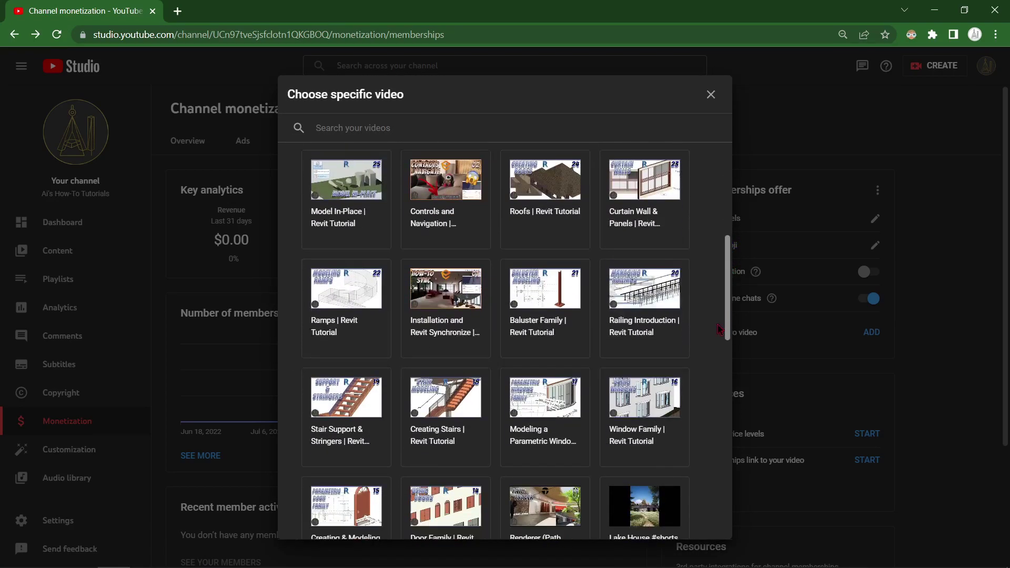
{"action": "left_click_drag", "start_coordinate": [731, 261], "coordinate": [699, 237]}
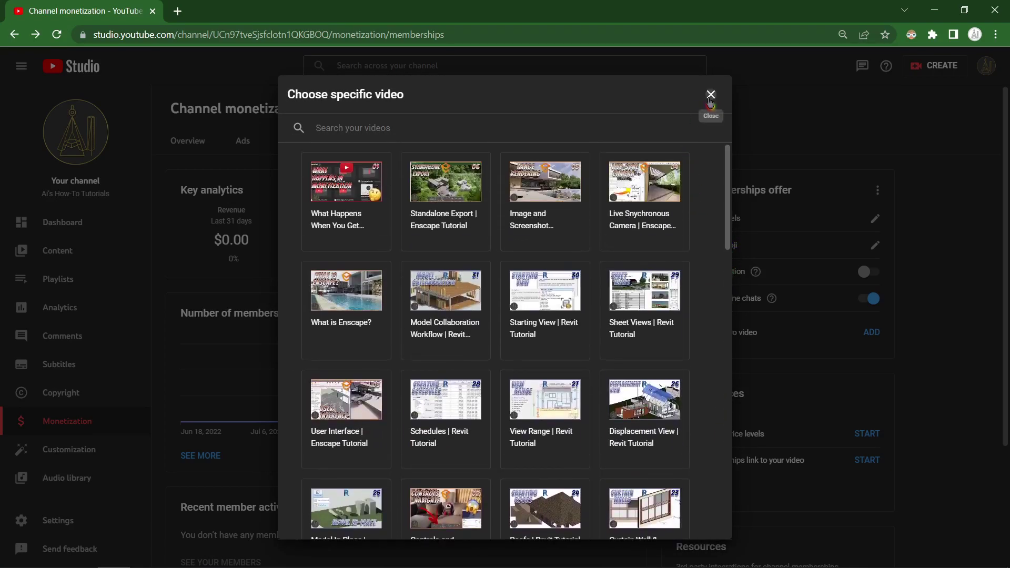
{"action": "left_click", "coordinate": [711, 95]}
- Close intro video options, show all best practices, and peek at the levels offer
{"action": "left_click", "coordinate": [613, 524]}
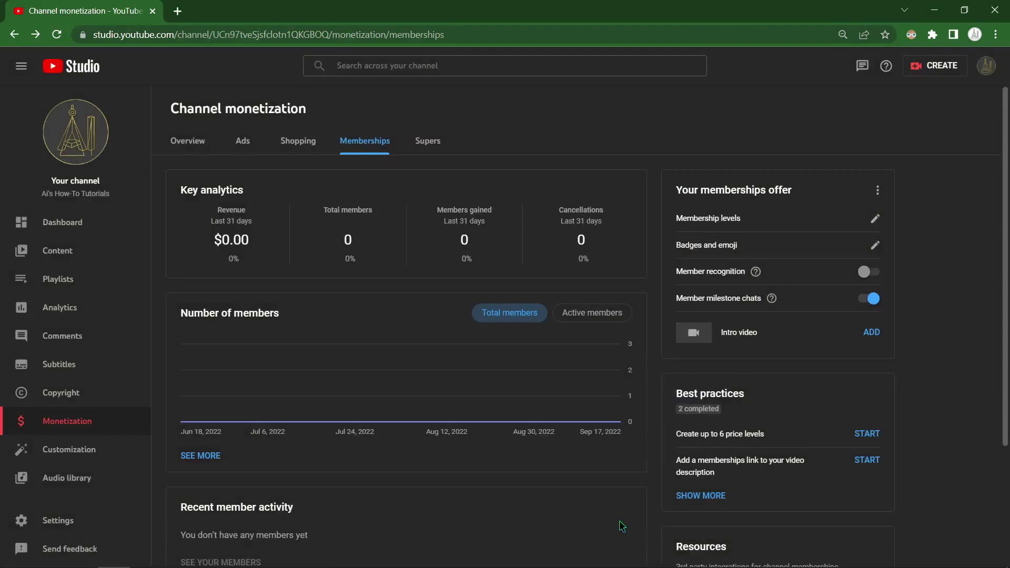
{"action": "scroll", "coordinate": [620, 526], "scroll_direction": "down", "scroll_amount": 2}
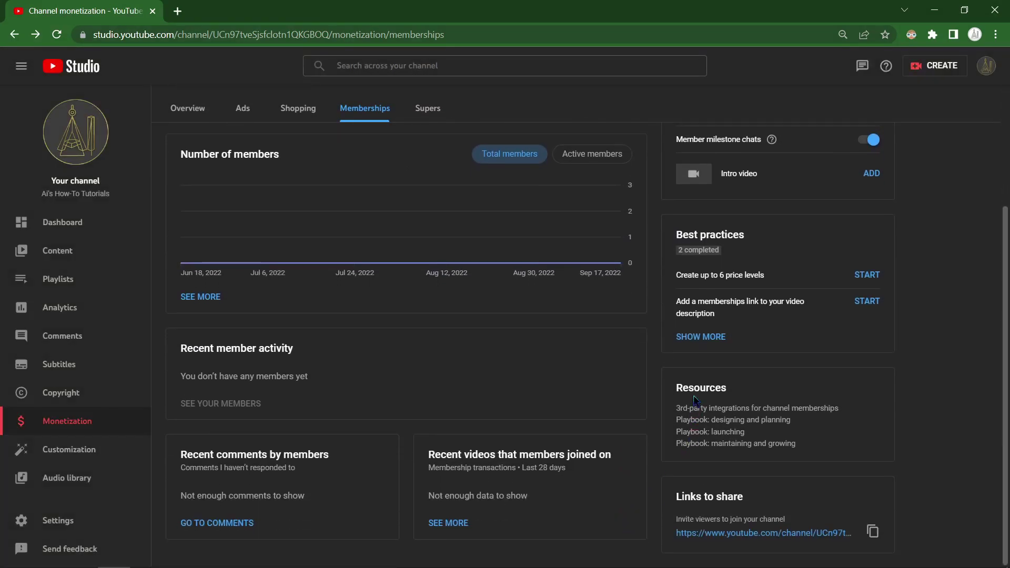
{"action": "left_click", "coordinate": [692, 338]}
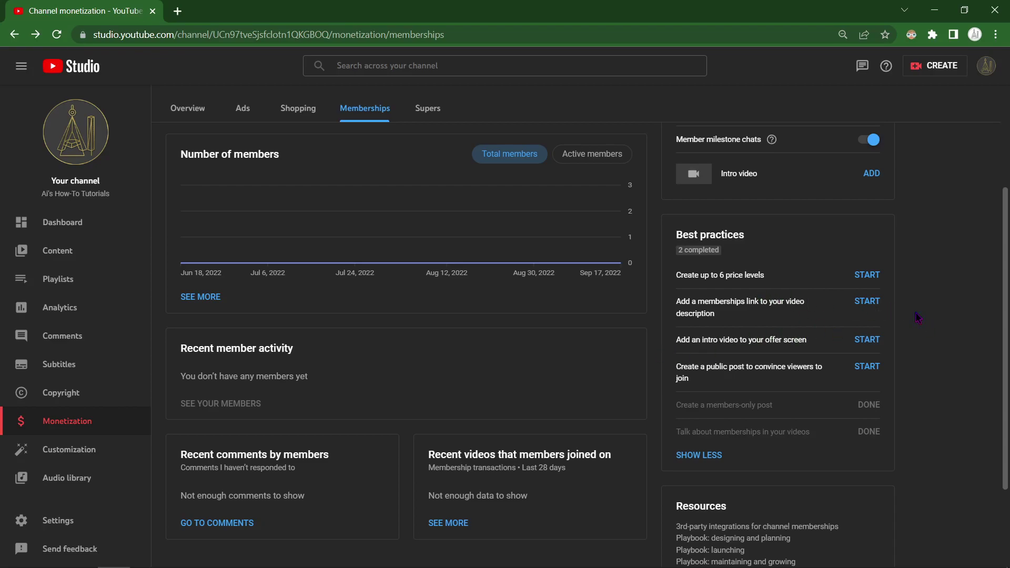
{"action": "left_click", "coordinate": [867, 278]}
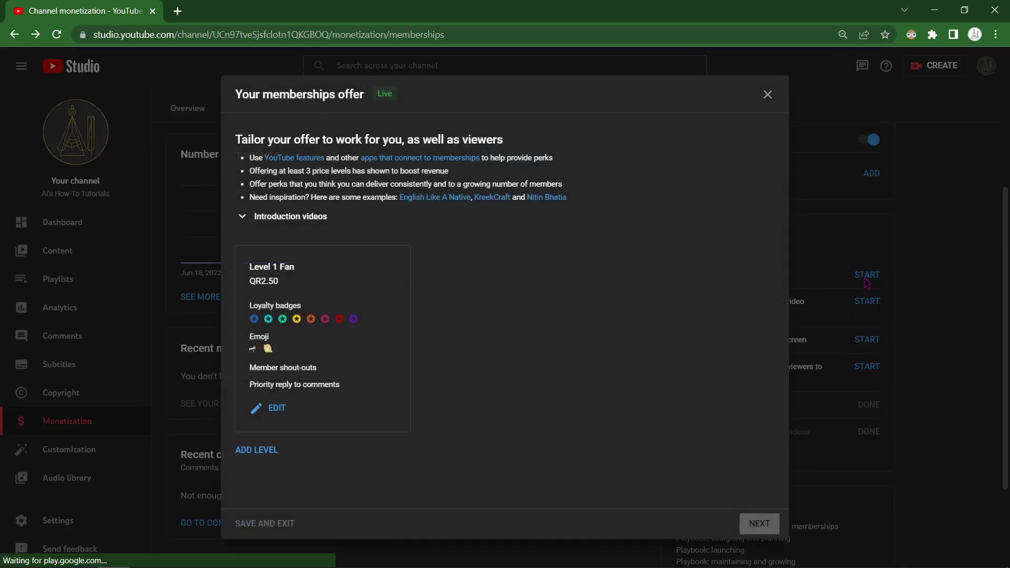
{"action": "left_click", "coordinate": [767, 94]}
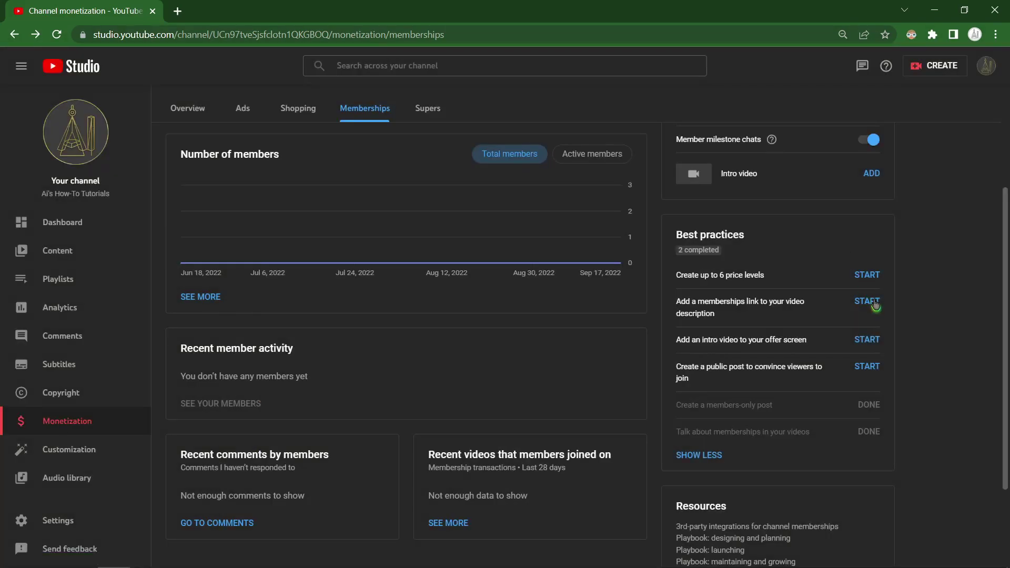
- Try the description-link and intro video suggestions, discarding each without changes
{"action": "left_click", "coordinate": [872, 304]}
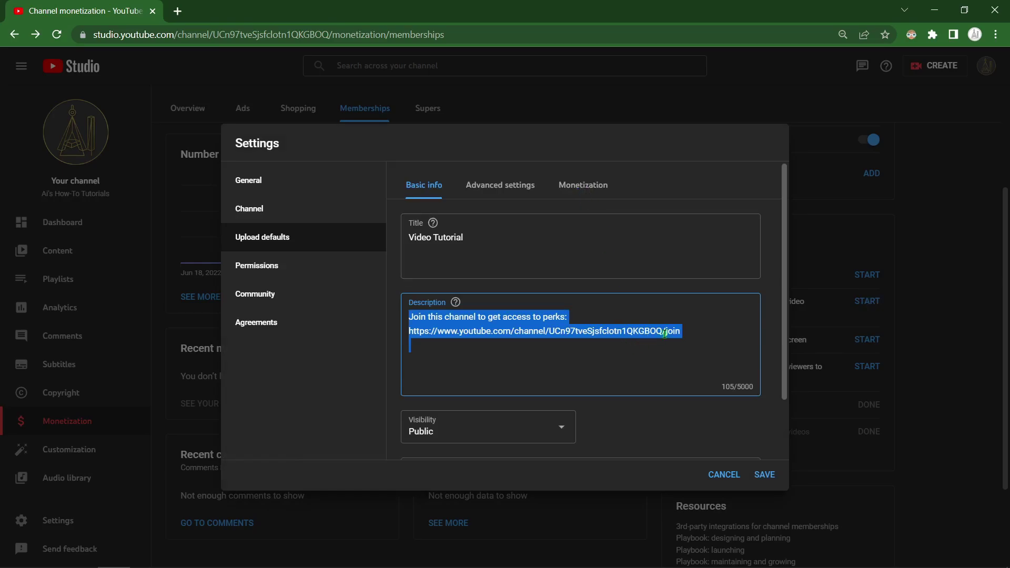
{"action": "left_click", "coordinate": [724, 475]}
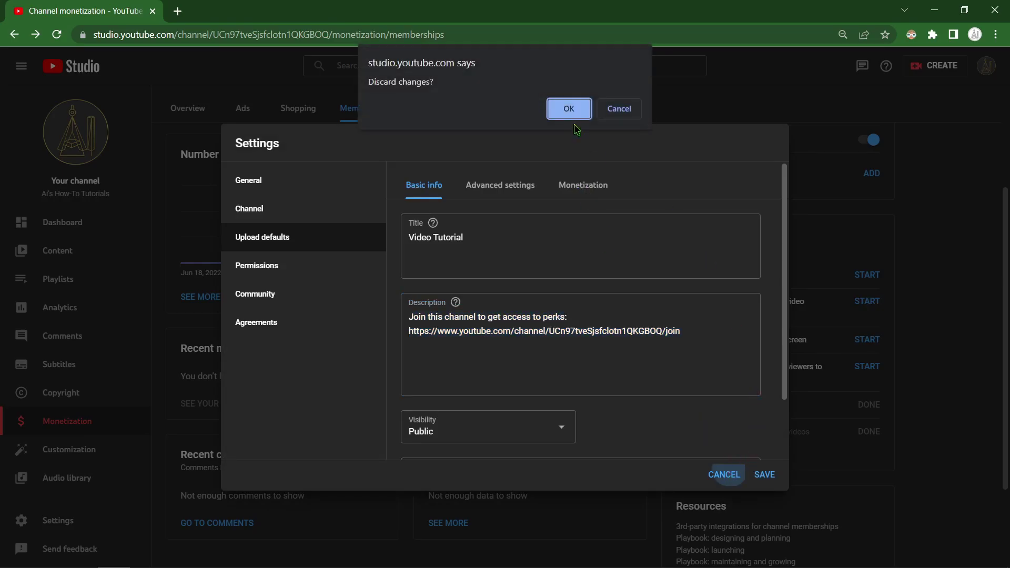
{"action": "left_click", "coordinate": [573, 106]}
{"action": "left_click", "coordinate": [867, 343]}
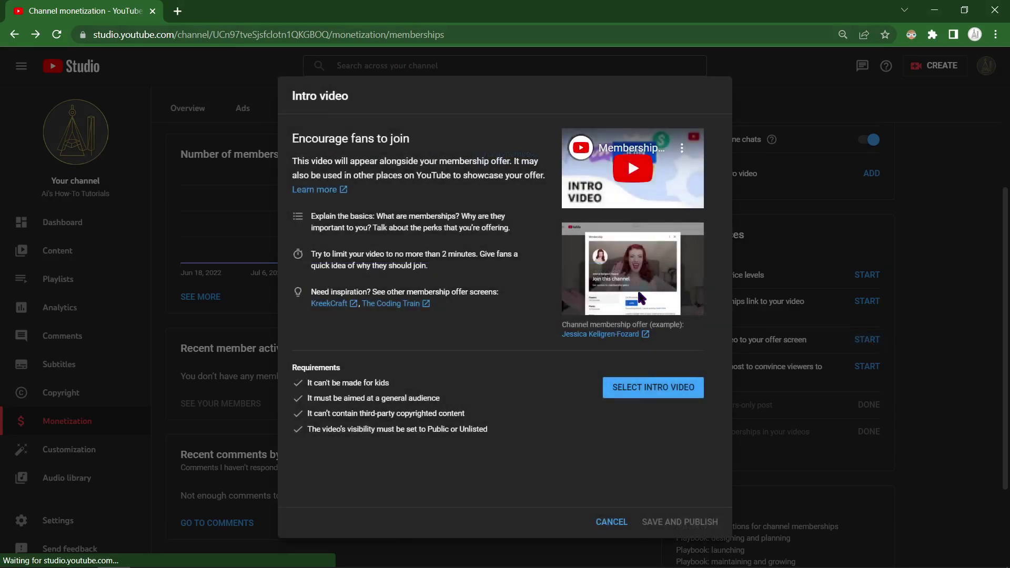
{"action": "left_click", "coordinate": [612, 522]}
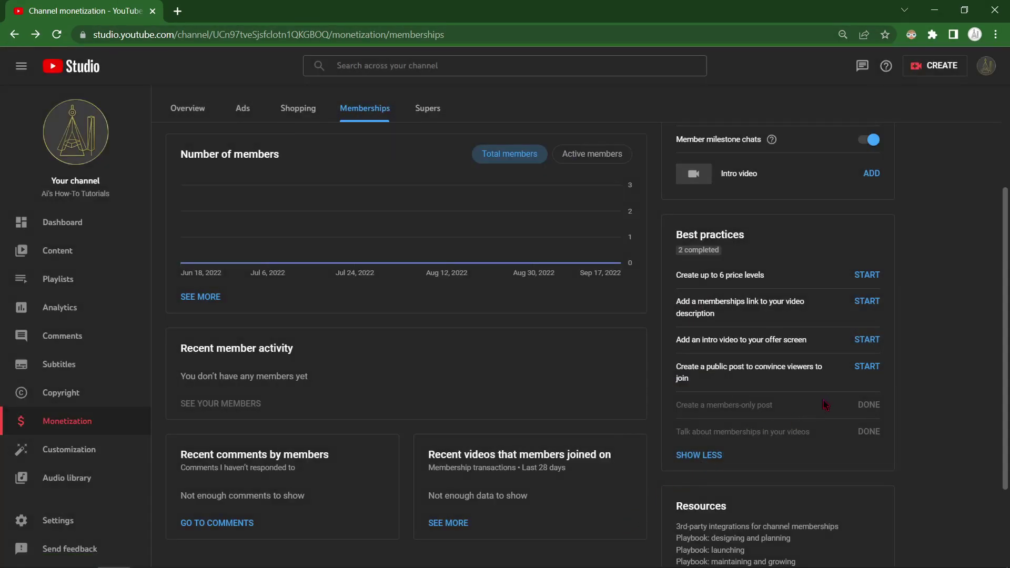
- Publish the public community post inviting viewers to join, with a blank line before the join link
{"action": "left_click", "coordinate": [868, 366]}
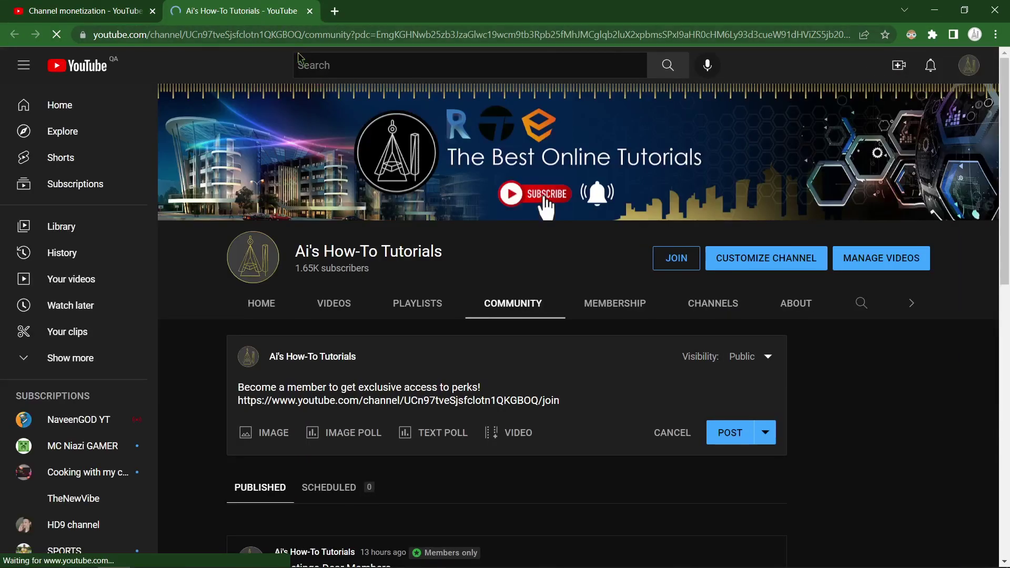
{"action": "key", "text": "Return"}
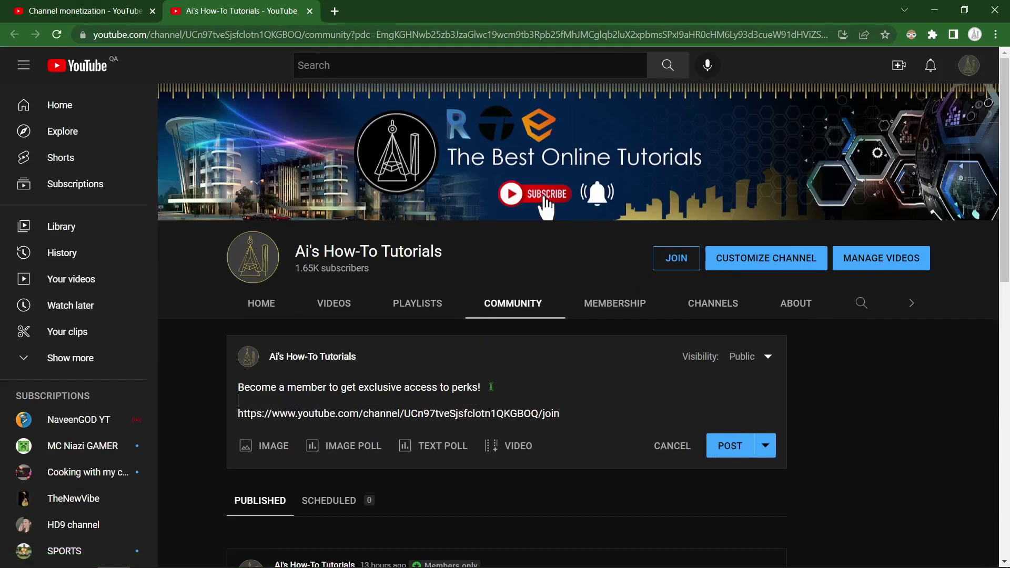
{"action": "left_click", "coordinate": [730, 456]}
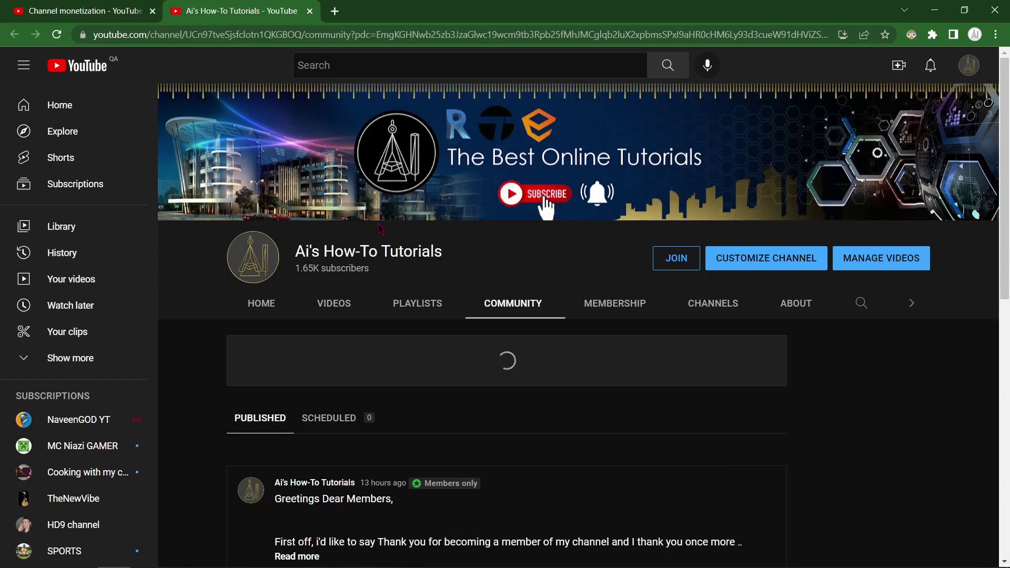
{"action": "middle_click", "coordinate": [286, 13]}
{"action": "scroll", "coordinate": [765, 204], "scroll_direction": "down", "scroll_amount": 1}
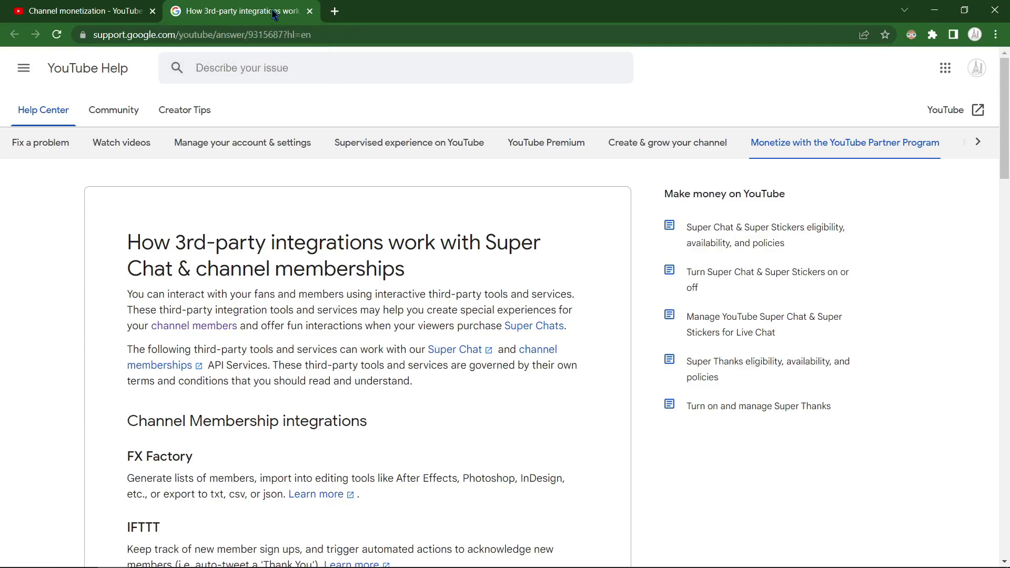
- Close the third-party membership integrations Help article
{"action": "left_click", "coordinate": [310, 11]}
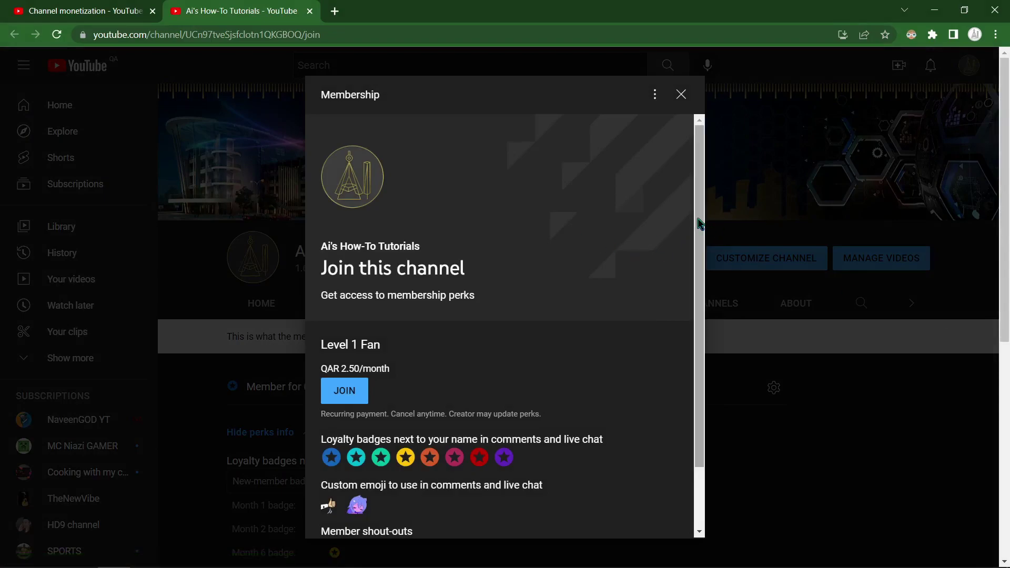
{"action": "left_click_drag", "start_coordinate": [701, 225], "coordinate": [683, 314]}
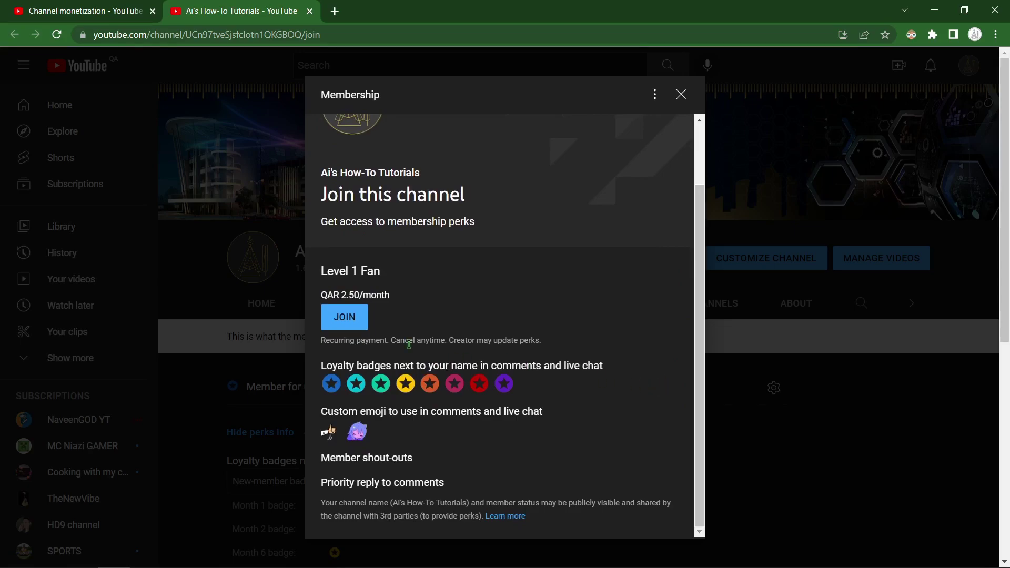
{"action": "scroll", "coordinate": [409, 344], "scroll_direction": "up", "scroll_amount": 2}
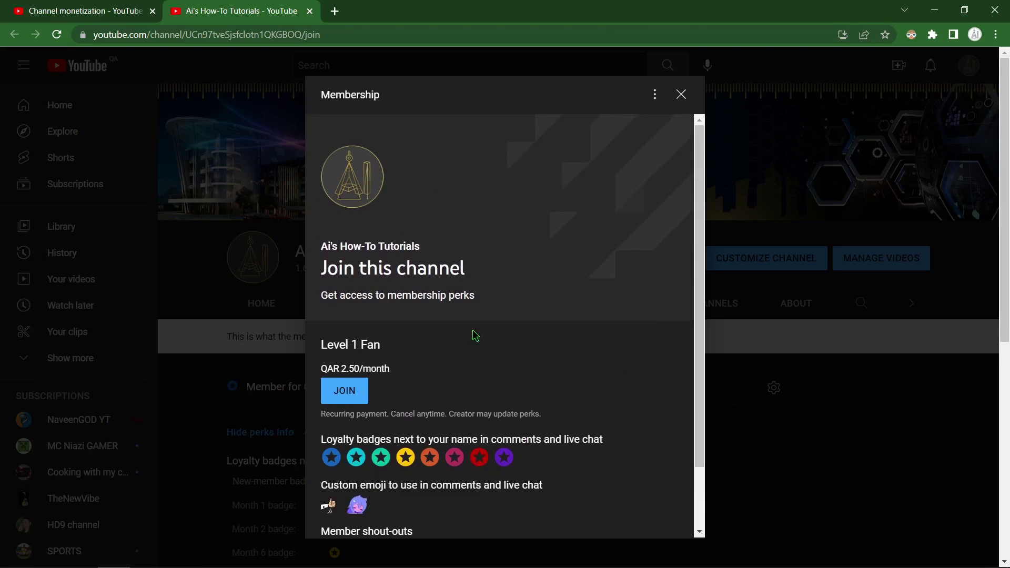